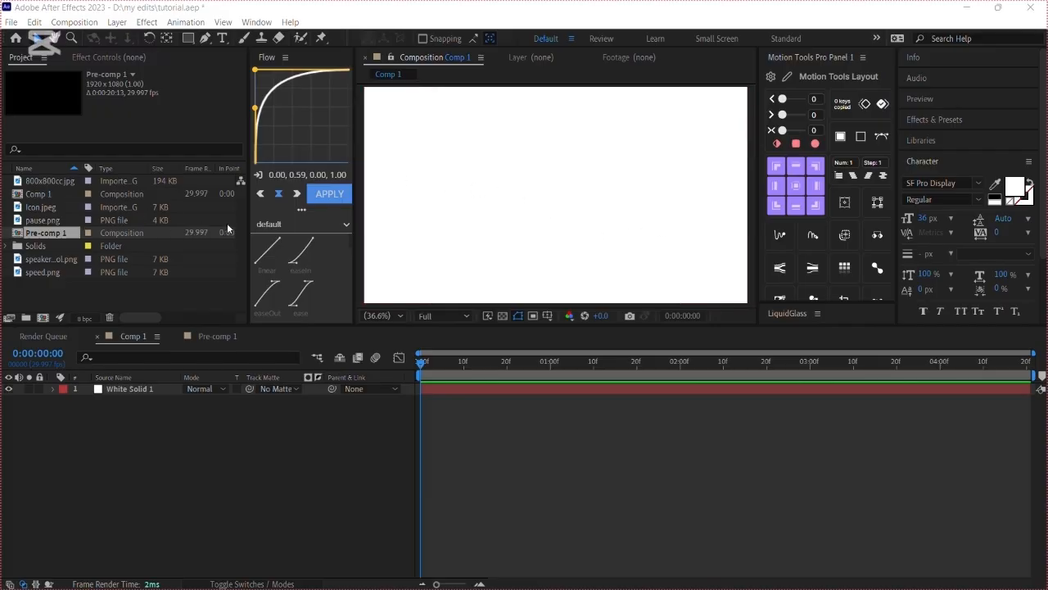
- Draw a dark rounded rectangle about 558 by 558 px near the composition's middle on its own shape layer
left_click(445, 389)
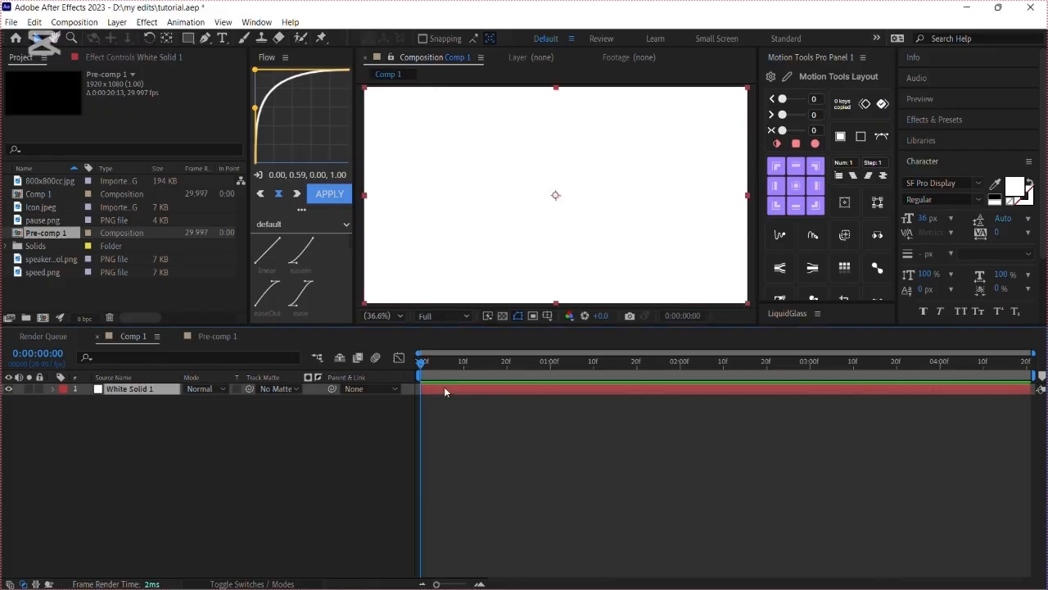
left_click(506, 438)
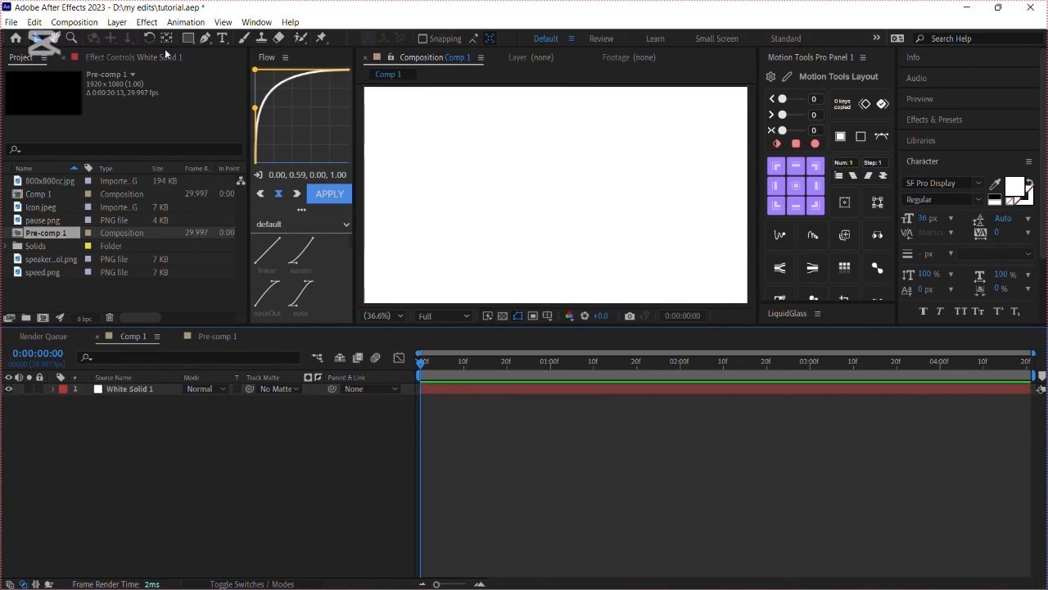
left_click(188, 41)
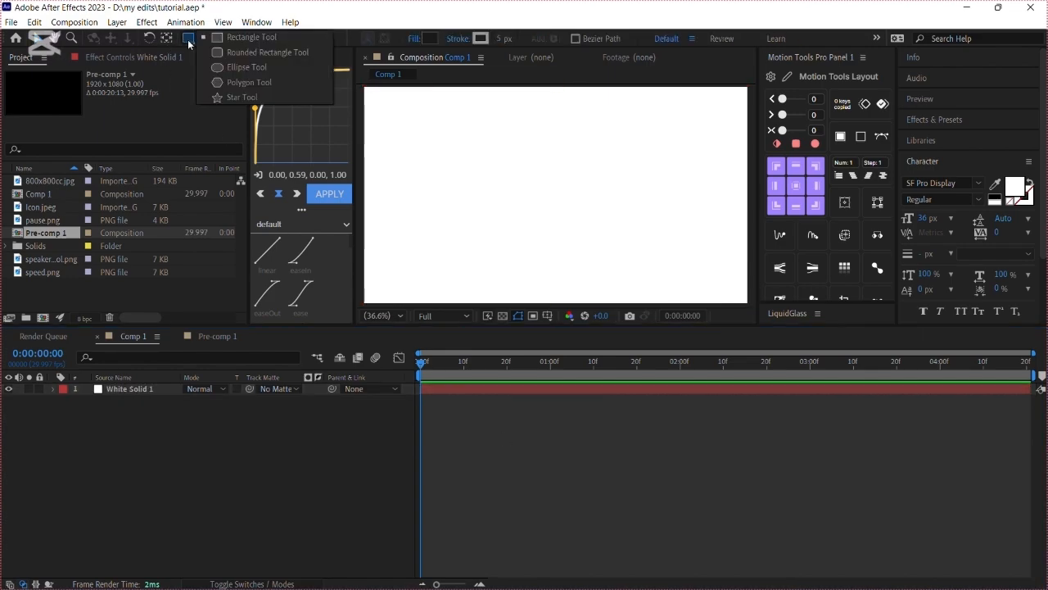
left_click(238, 54)
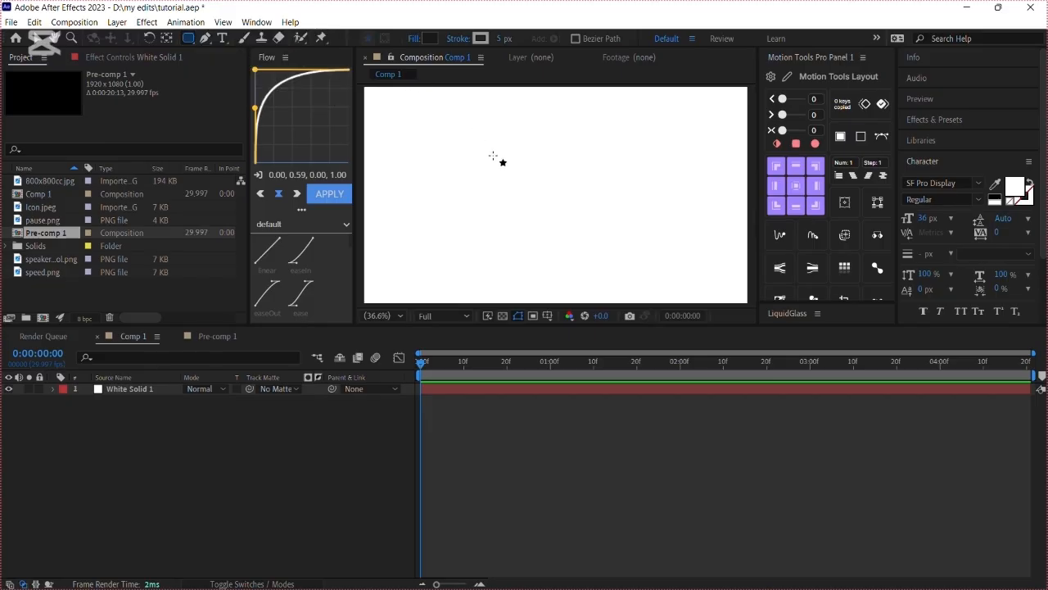
left_click_drag(491, 149, 603, 261)
- Centre the rounded rectangle horizontally and vertically in the composition
left_click(814, 186)
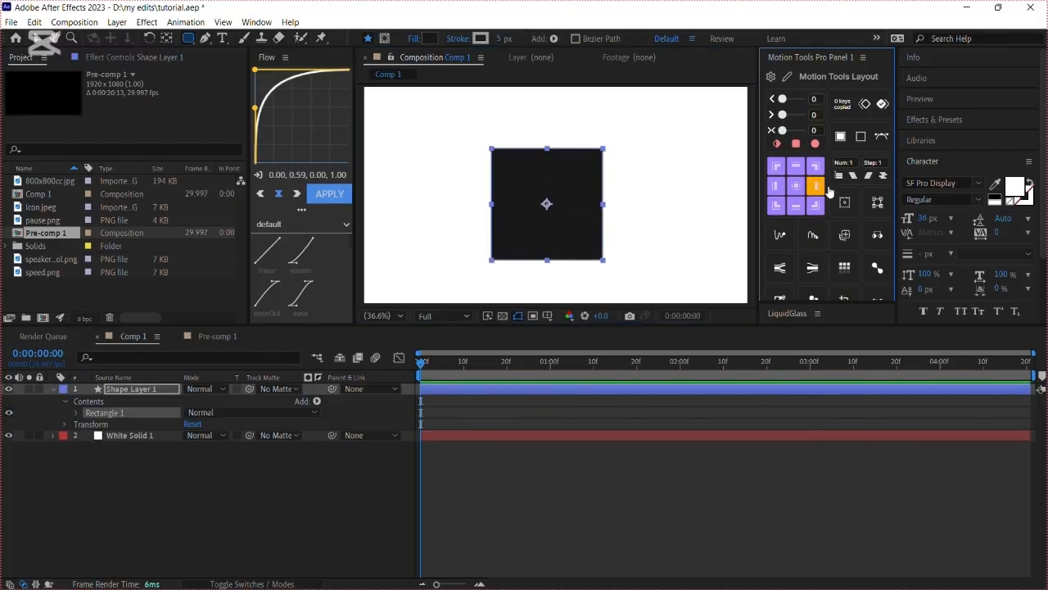
left_click(930, 164)
left_click(914, 182)
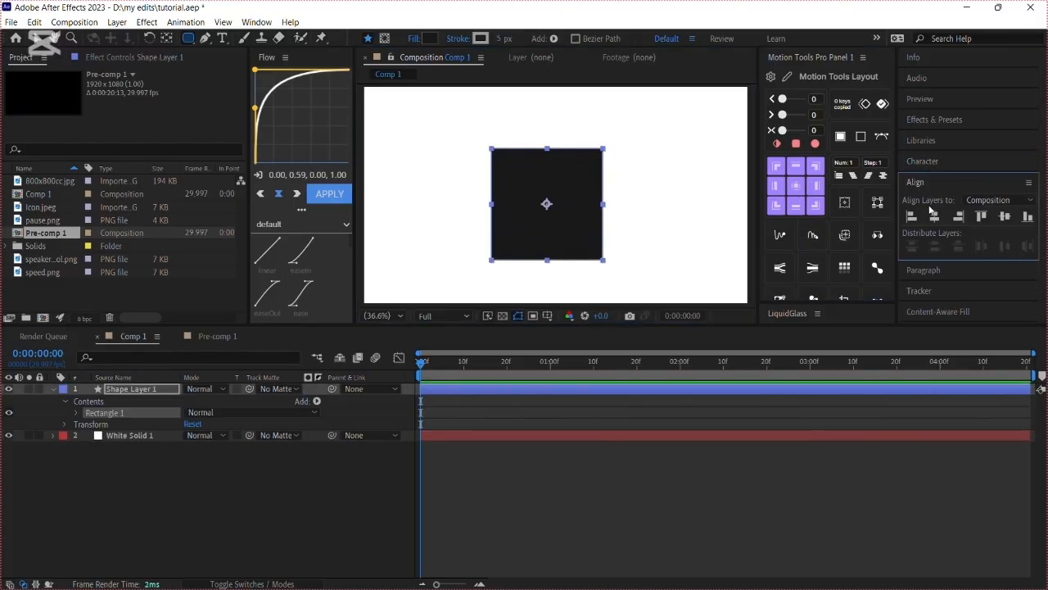
left_click(935, 217)
left_click(1005, 216)
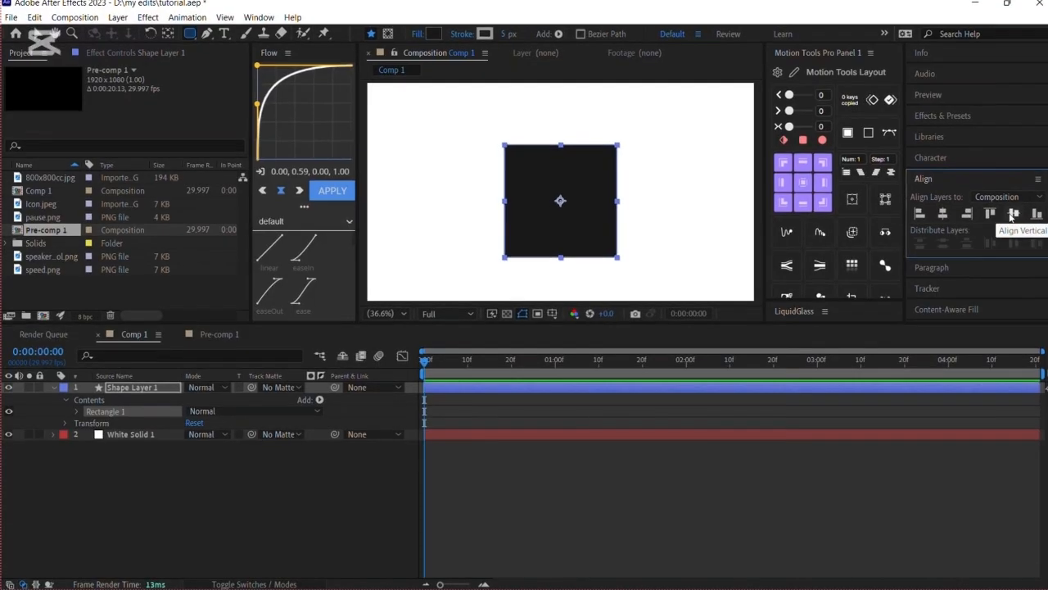
- Reveal the shape layer's modified properties and set the rectangle's Roundness to 107
left_click(699, 386)
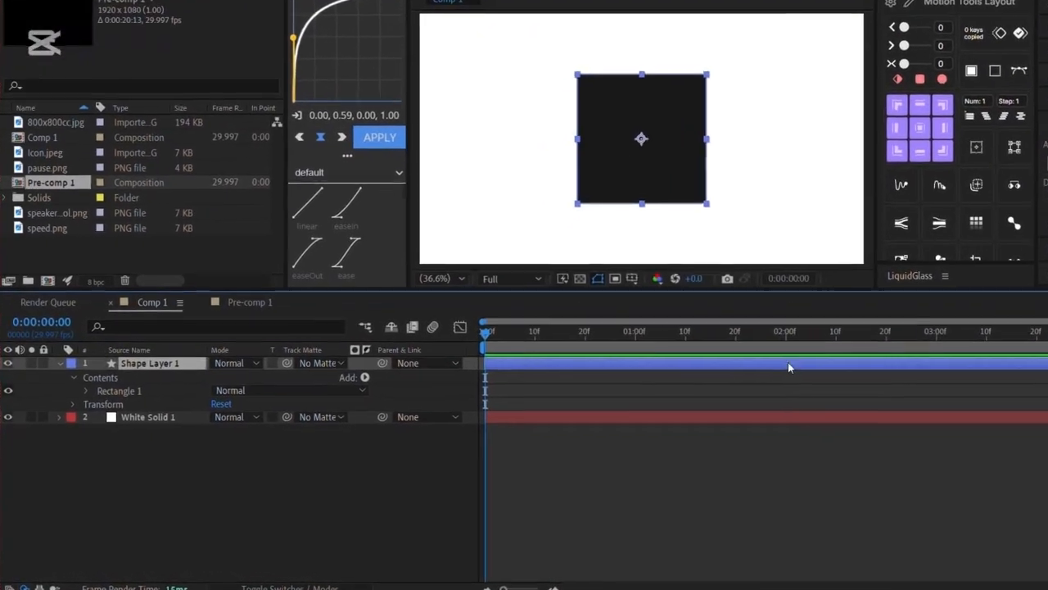
key("u")
key("u")
key("u")
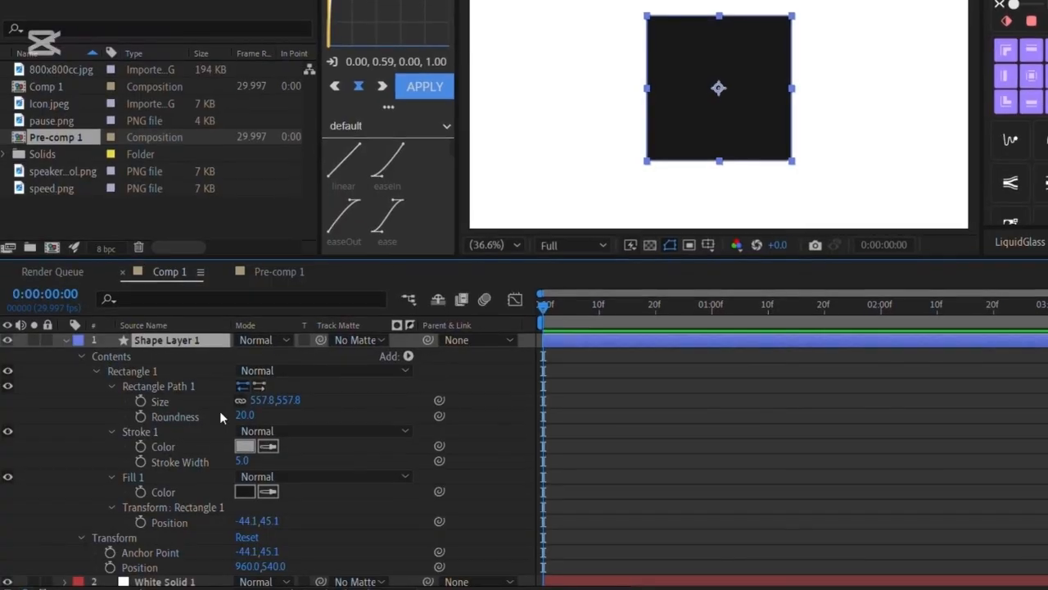
left_click_drag(241, 419, 281, 444)
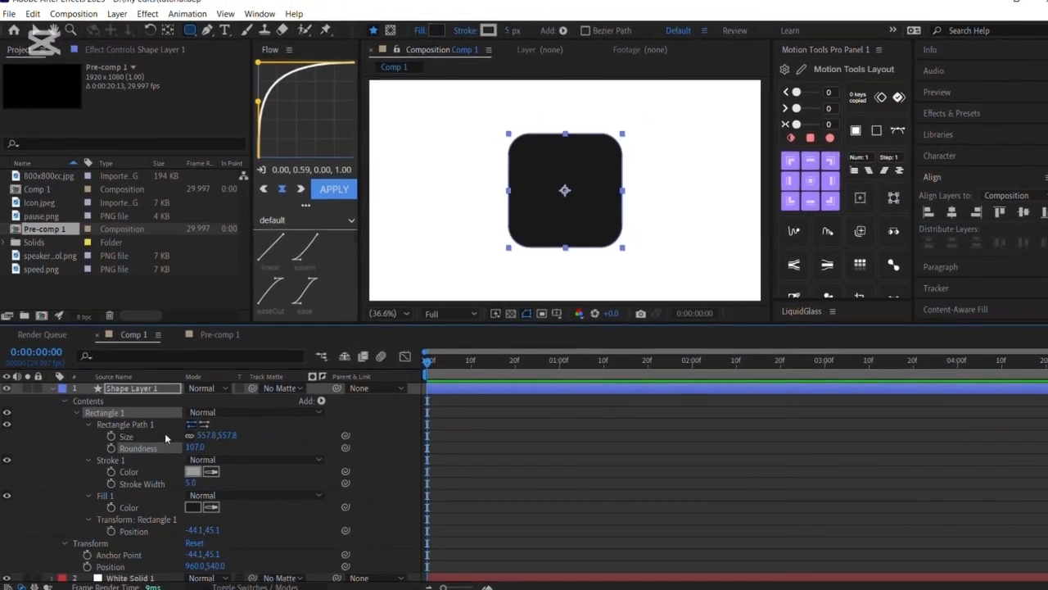
- Try resizing the rectangle path to 761.8 by 889.8 and undo the change
left_click(443, 392)
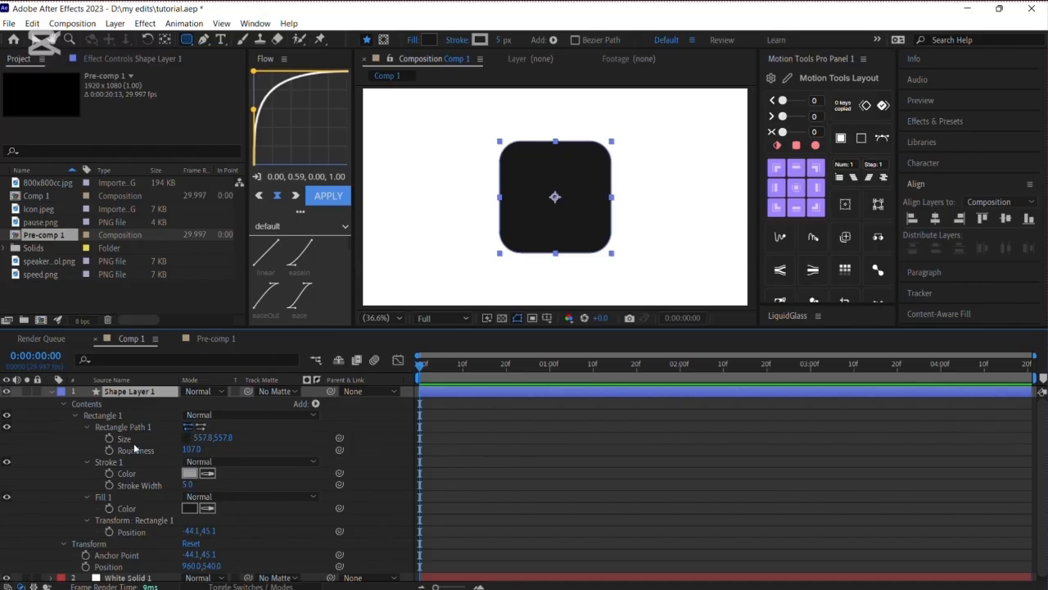
left_click_drag(197, 443, 478, 461)
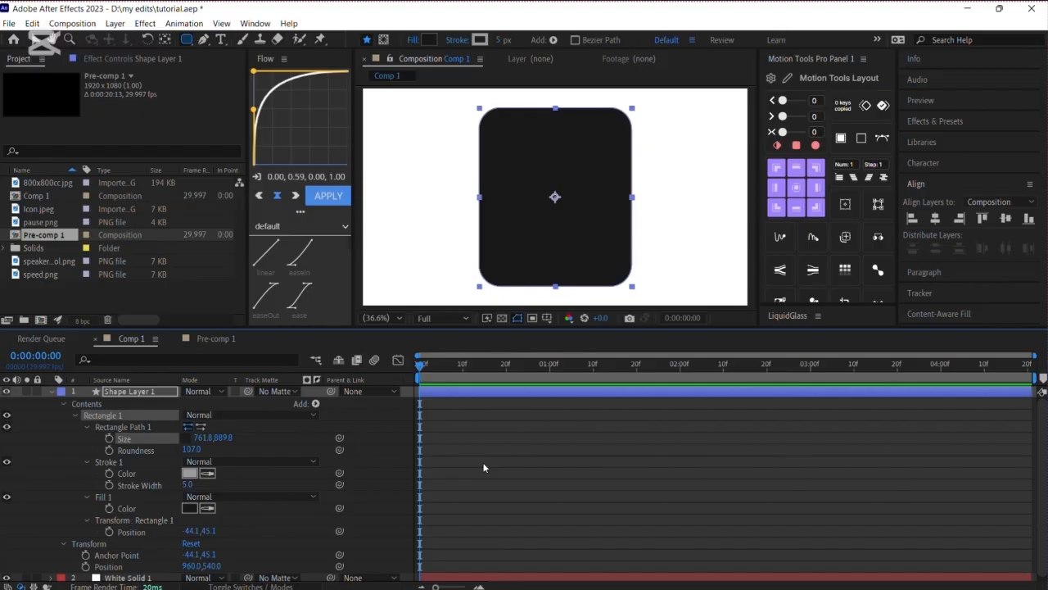
key("ctrl+z")
key("ctrl+z")
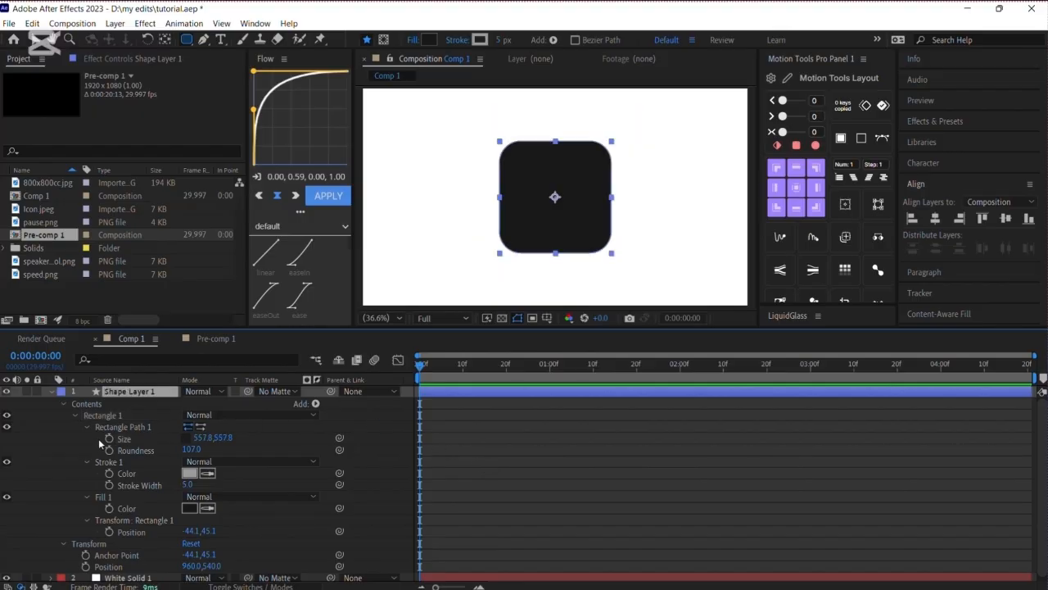
- Keyframe the rectangle's Size at frame 0 and enlarge it to 1425.8 by 937.8 at frame 3
left_click(117, 441)
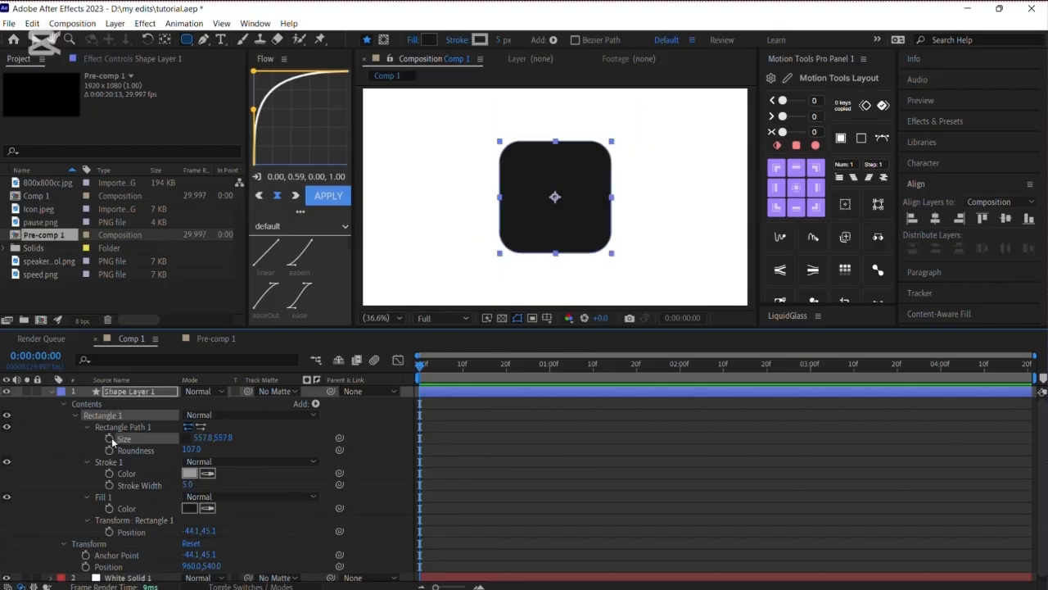
left_click(432, 382)
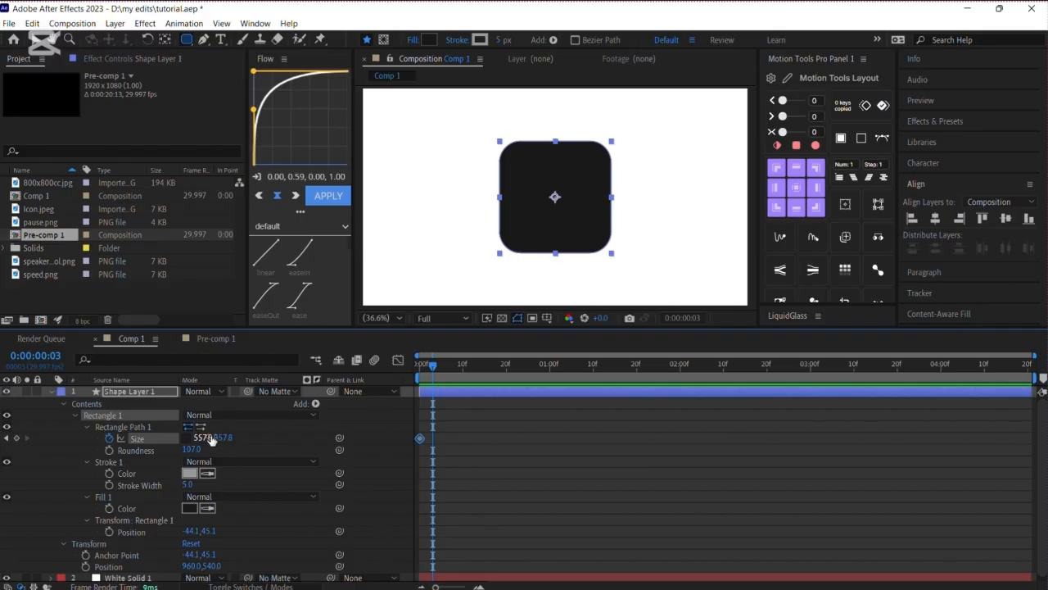
left_click_drag(219, 439, 834, 484)
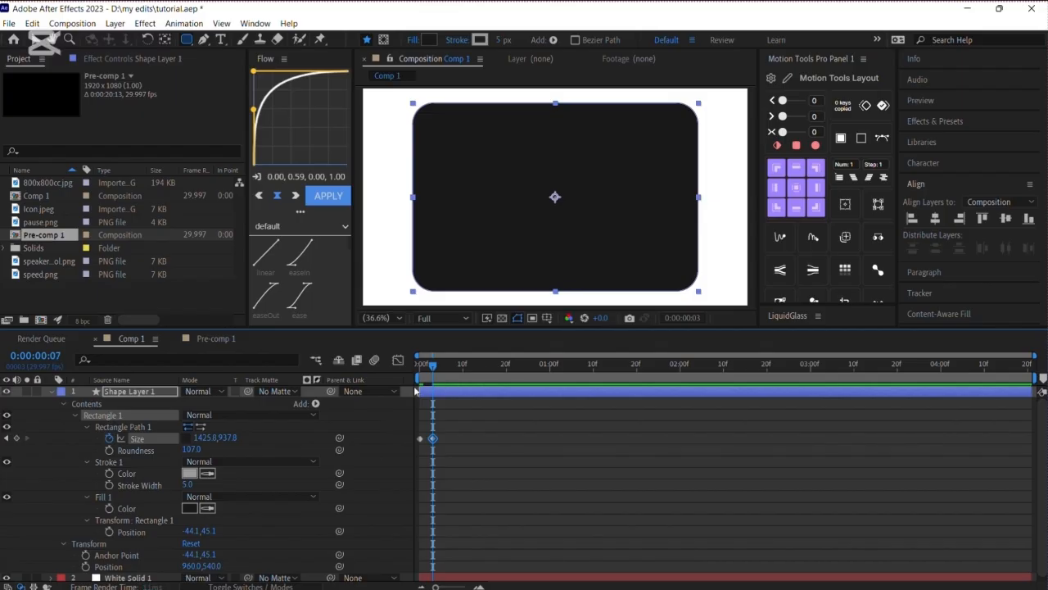
- Preview the size animation and undo the rectangle's enlargement
key("Home")
key("space")
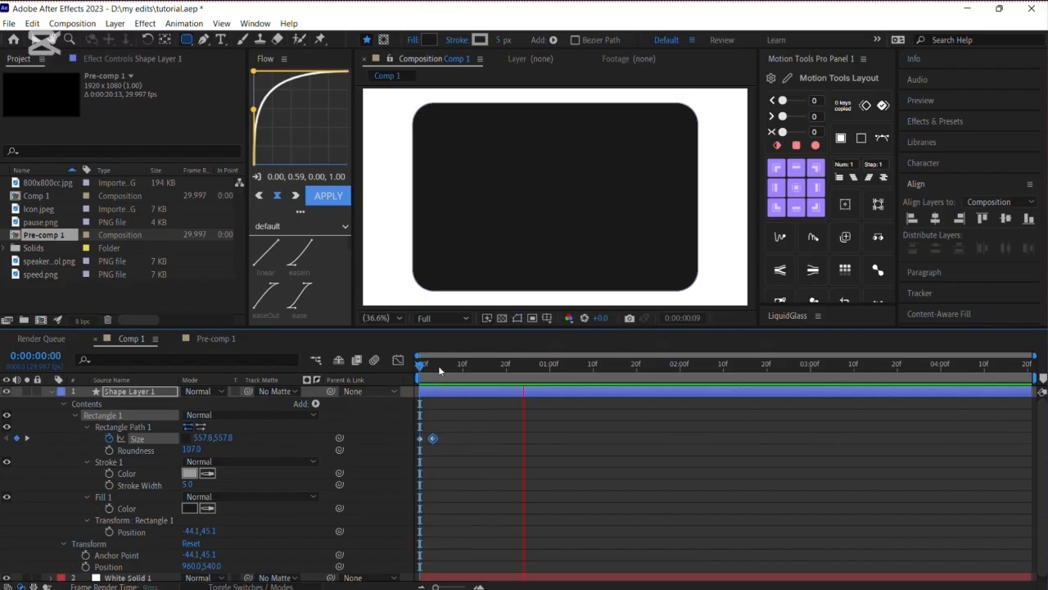
key("space")
left_click_drag(429, 369, 433, 399)
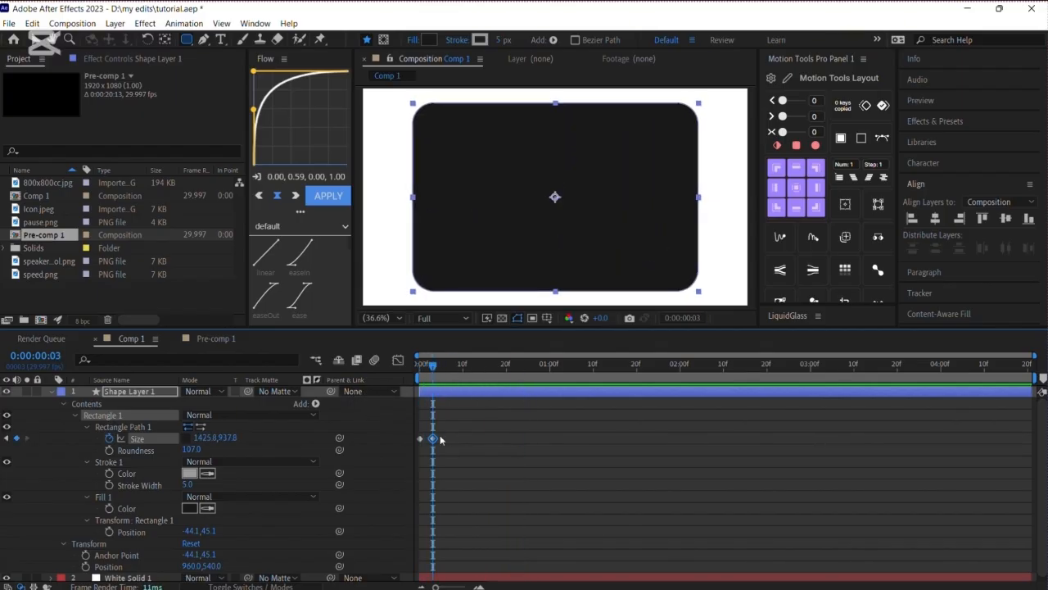
key("ctrl+z")
key("ctrl+z")
key("ctrl+z")
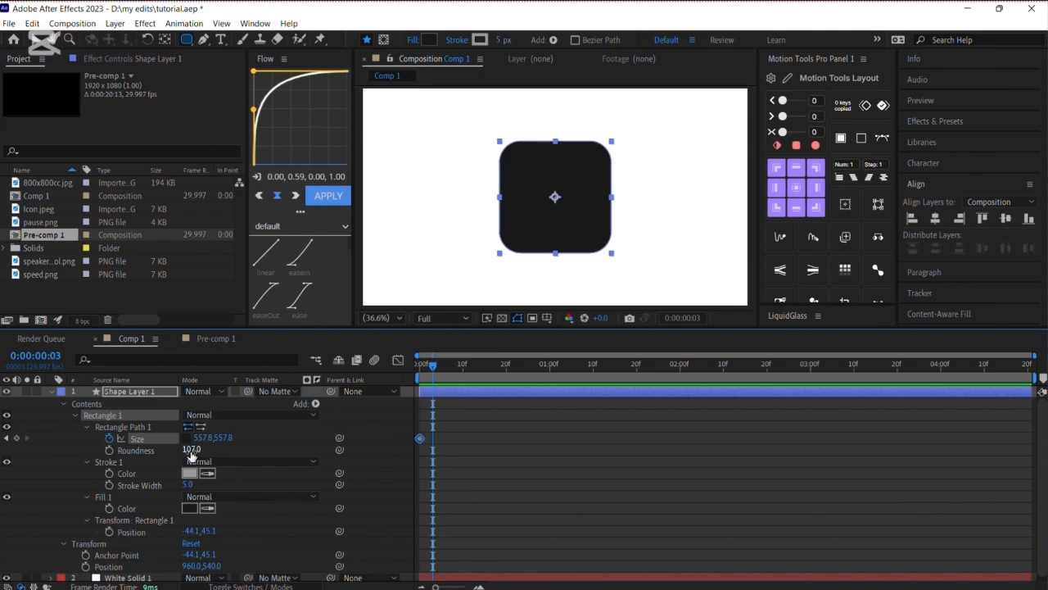
- Keyframe the rectangle's Roundness at frames 0 and 3, with a value of 500 at frame 3
left_click(109, 451)
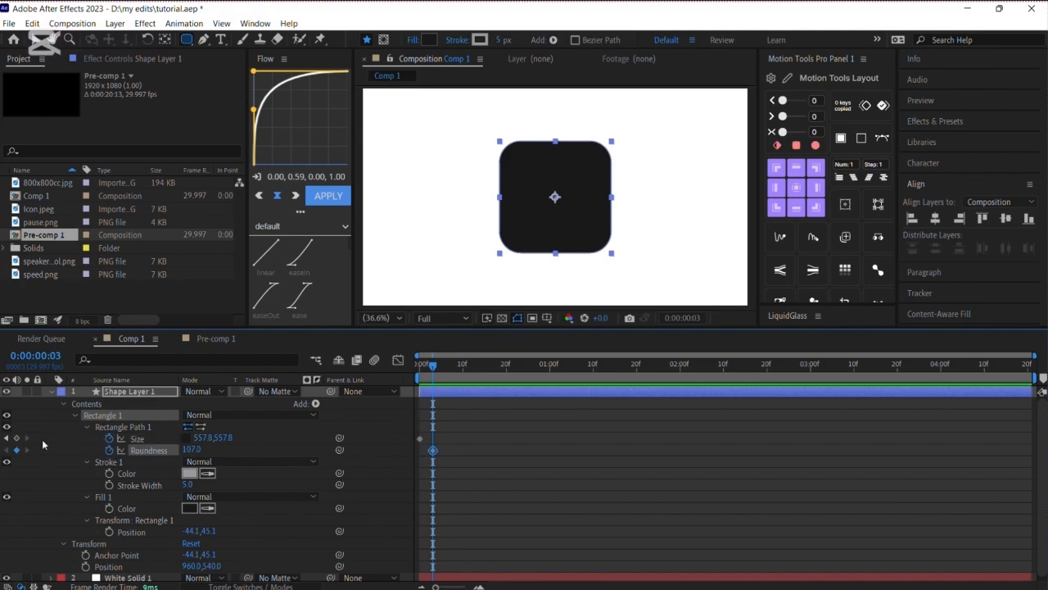
left_click(6, 439)
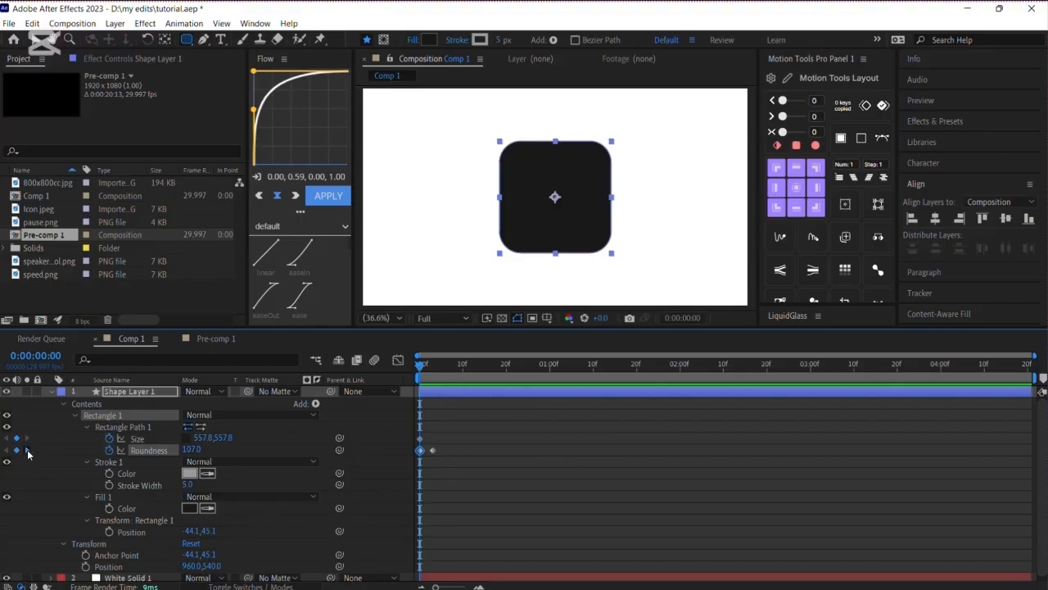
left_click(27, 450)
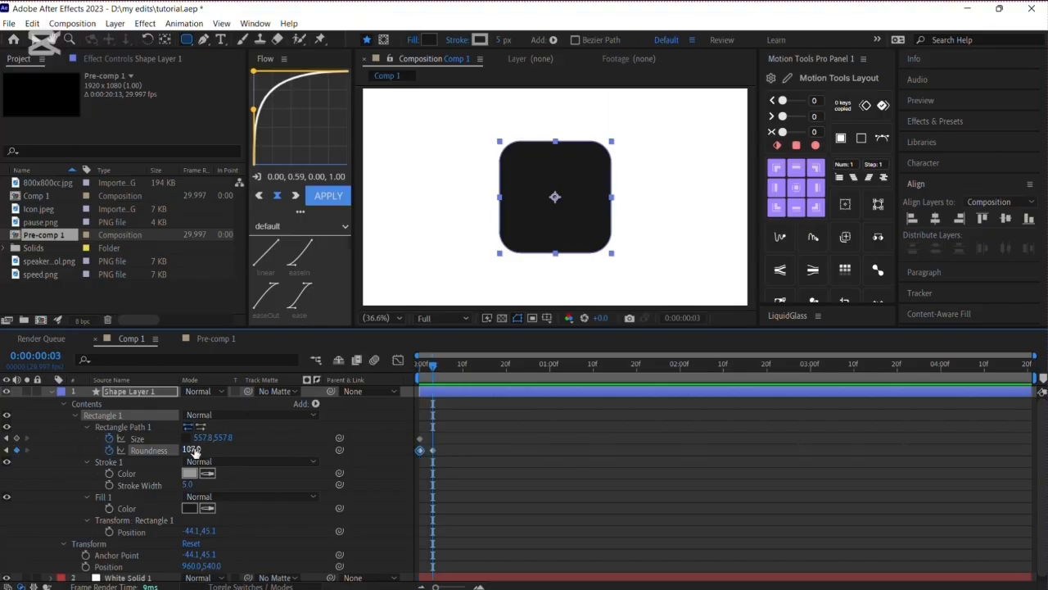
left_click_drag(193, 451, 467, 454)
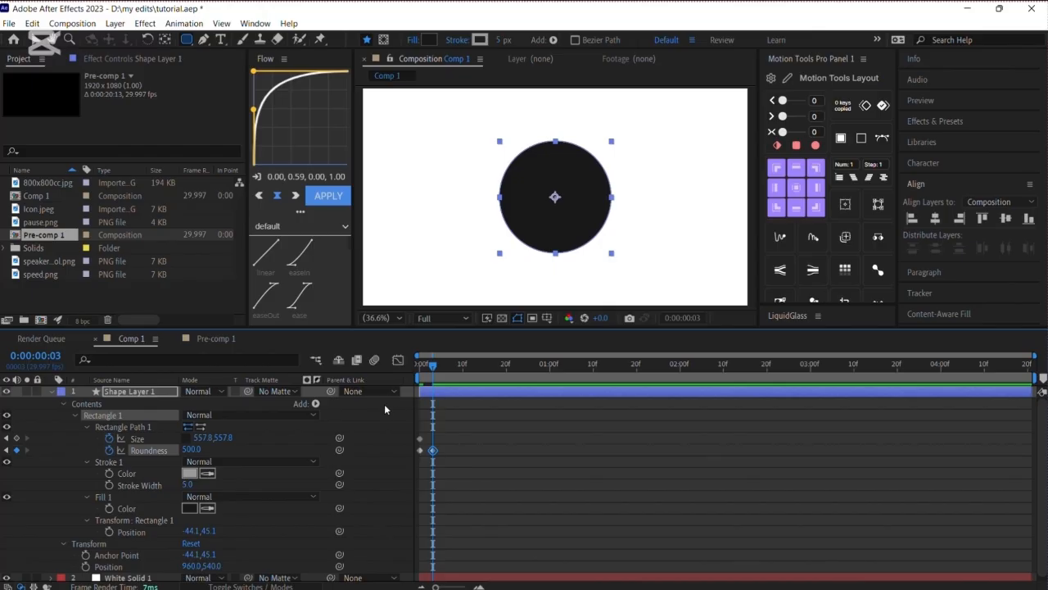
- Preview the morph with the second Roundness keyframe moved to about frame 13, and undo the roundness animation
key("space")
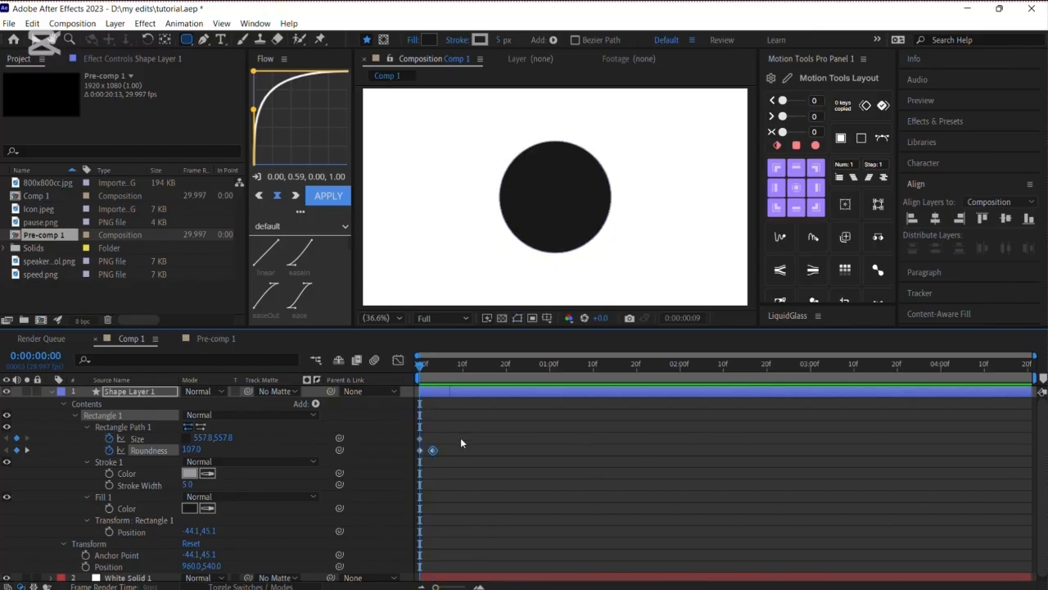
left_click_drag(434, 452, 476, 451)
key("space")
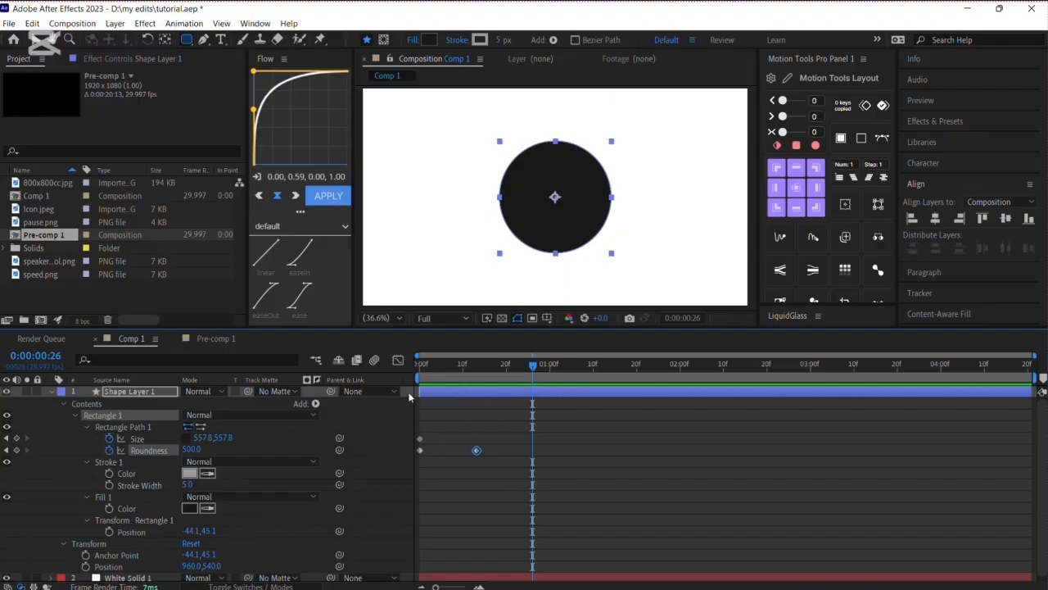
key("ctrl+z")
key("ctrl+z")
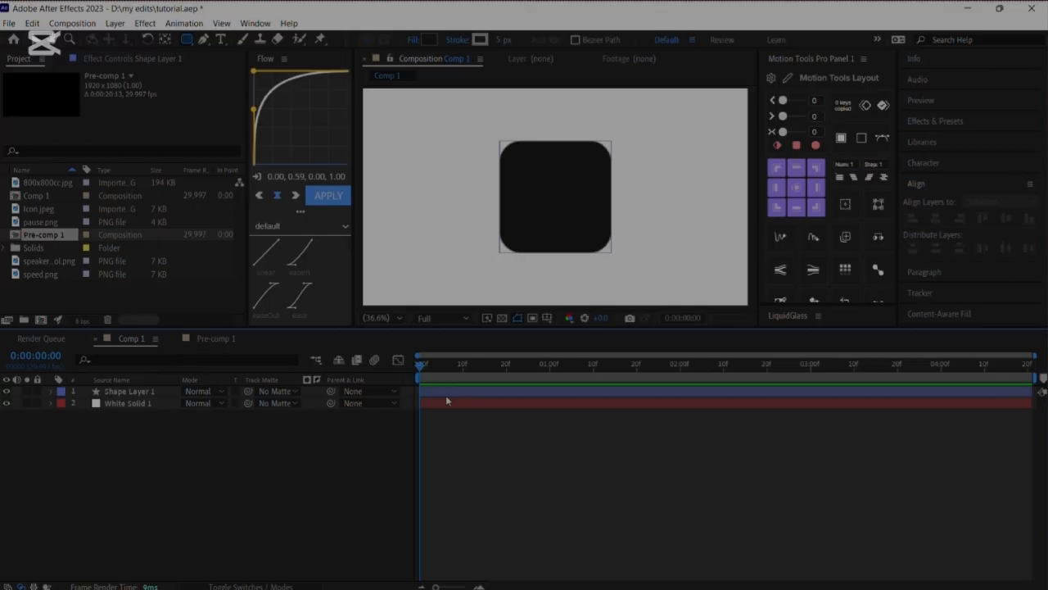
- Duplicate the rounded square's shape layer
left_click(443, 397)
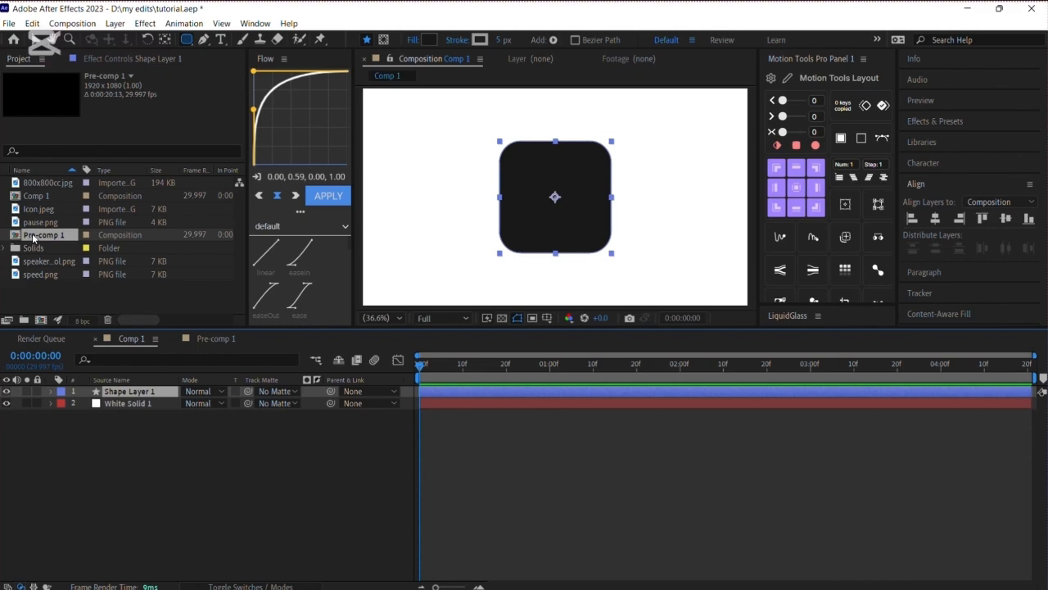
left_click(50, 292)
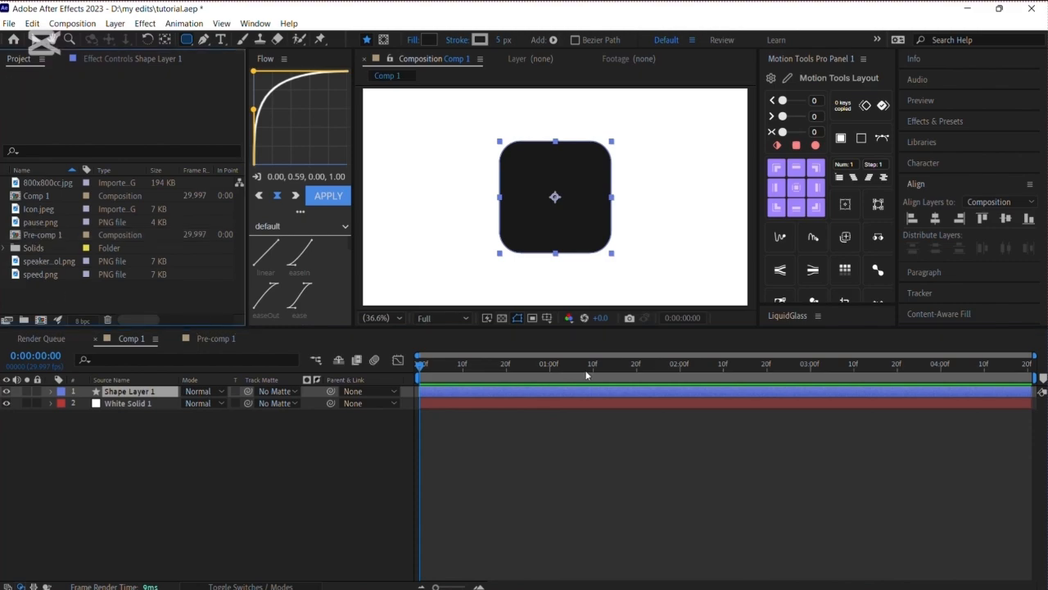
left_click(438, 392)
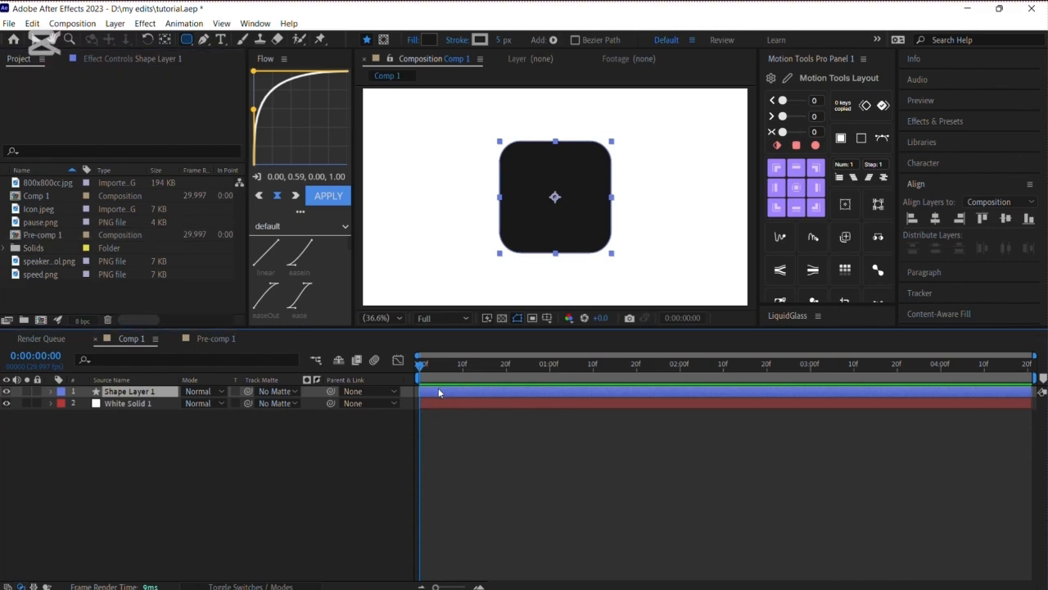
key("ctrl+d")
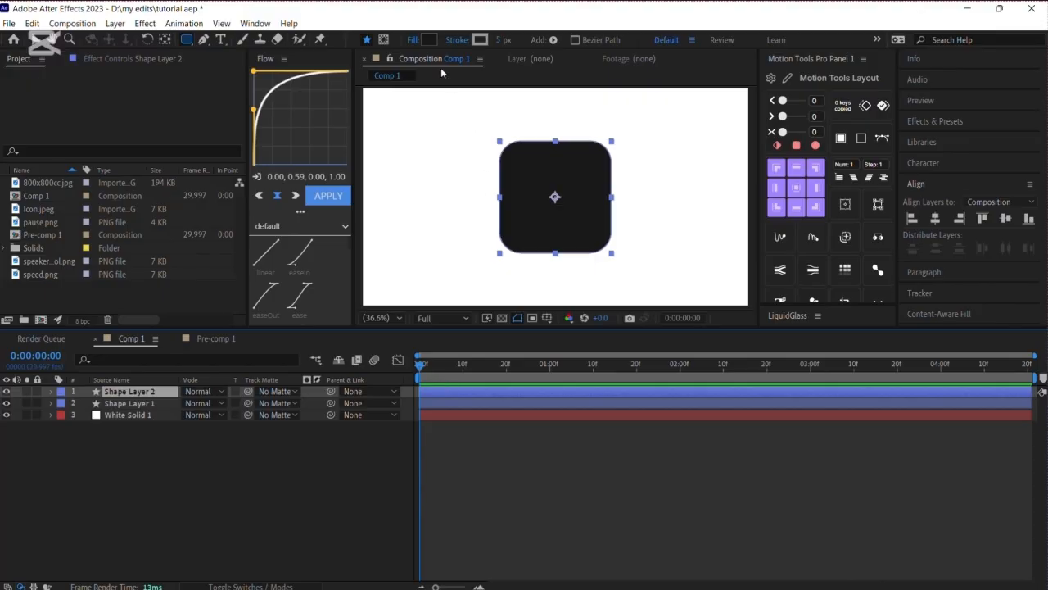
- Change the duplicated square's fill colour to red F21313
left_click(428, 40)
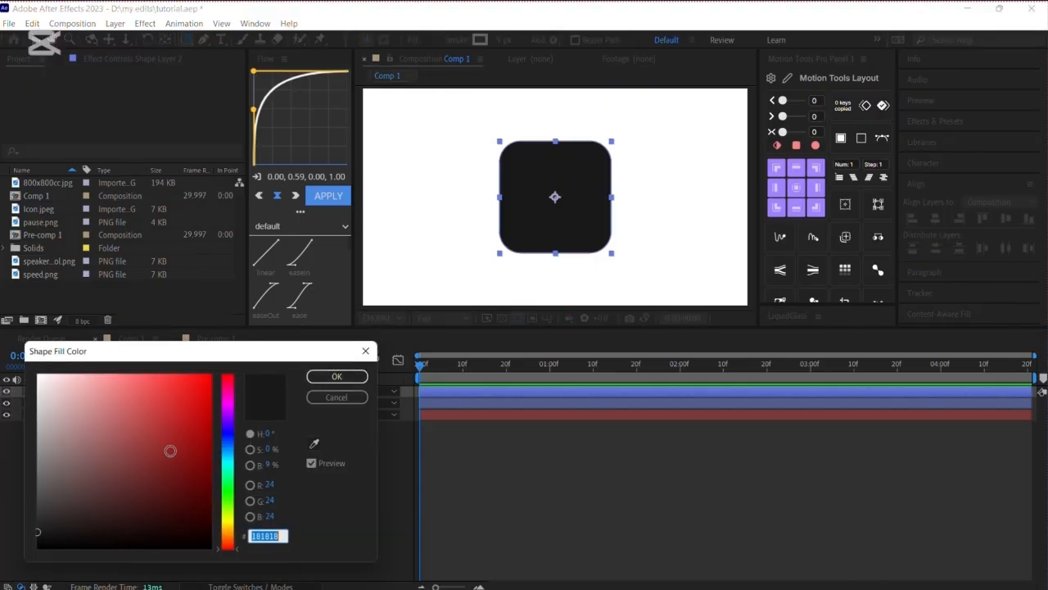
left_click_drag(170, 451, 175, 454)
left_click_drag(172, 396, 198, 383)
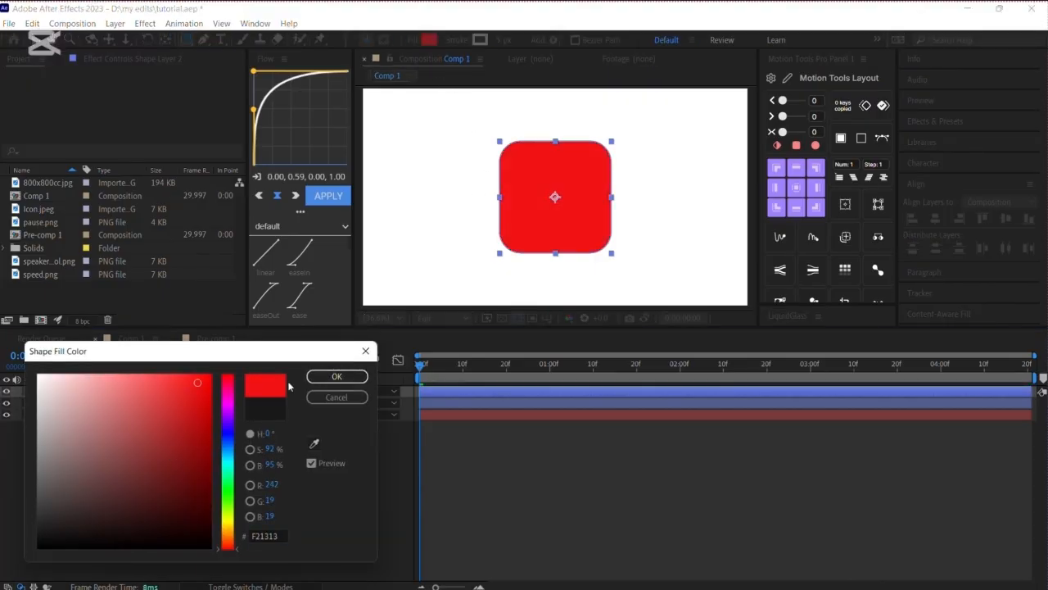
left_click(321, 378)
- Scale the red square to 40% and move it into the upper-left quarter of the black square
left_click(451, 390)
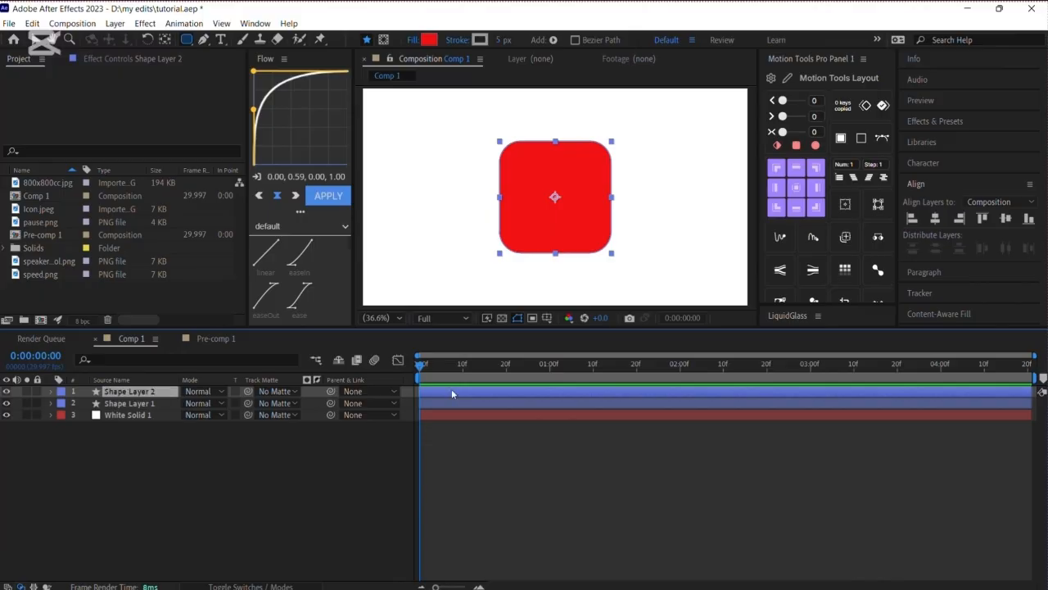
key("s")
left_click_drag(221, 403, 191, 416)
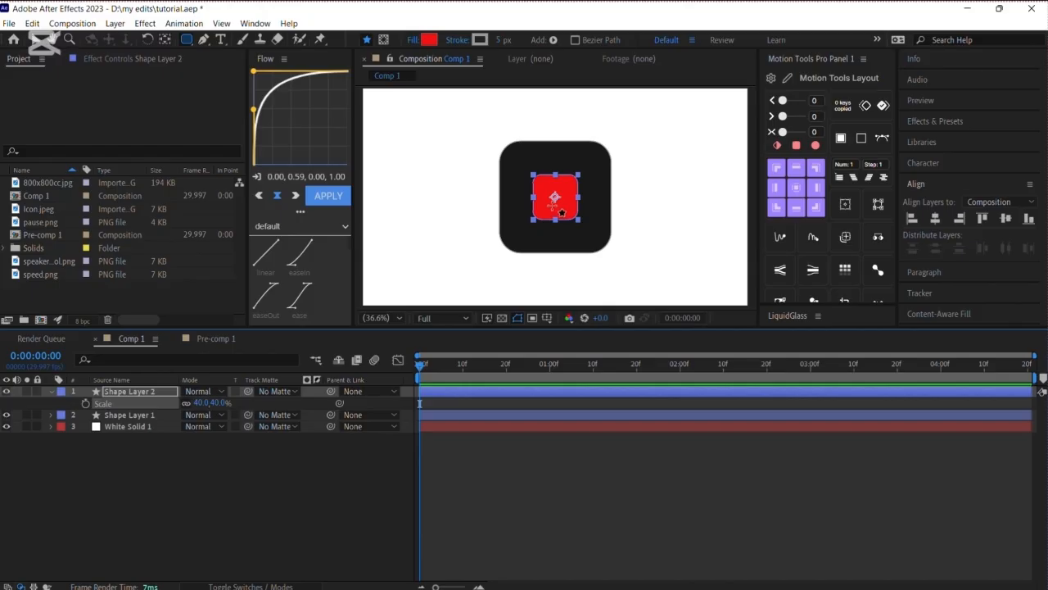
key("v")
left_click_drag(554, 197, 531, 173)
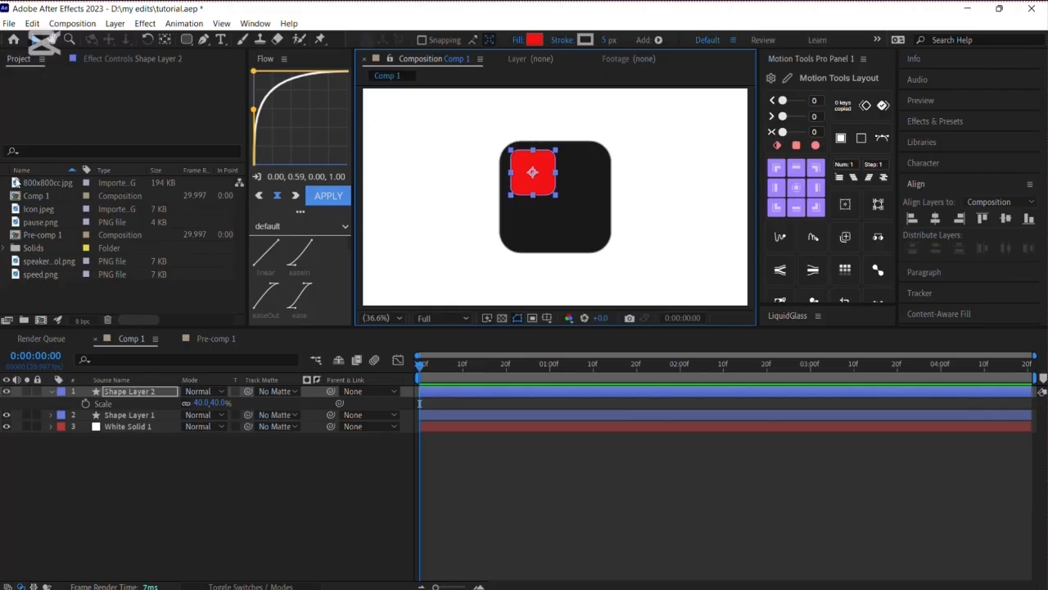
- Add 800x800cc.jpg as the top layer and use Shape Layer 2 as its track matte
left_click_drag(15, 182, 356, 393)
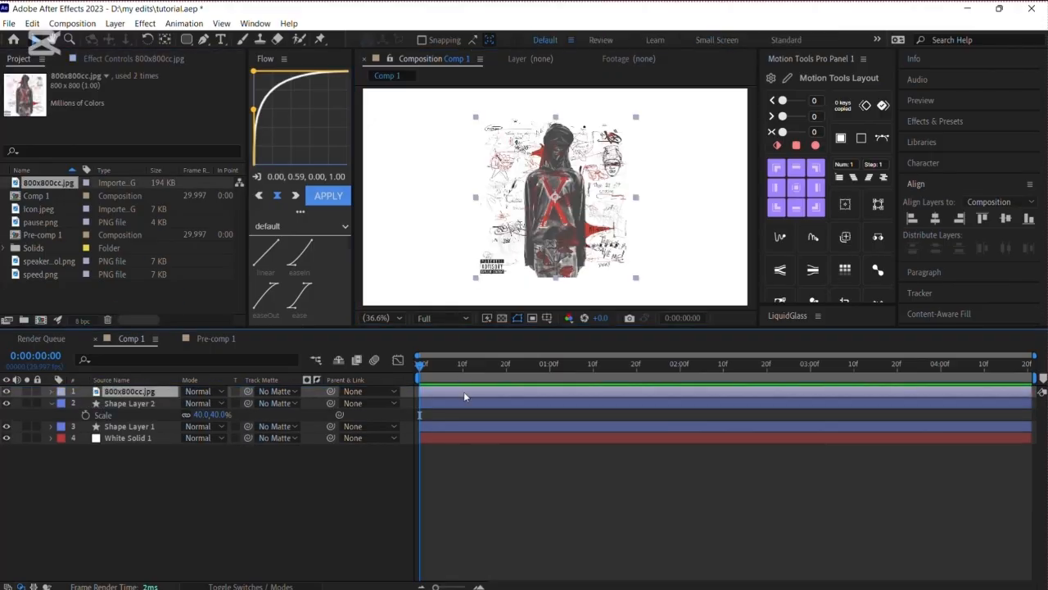
left_click(256, 586)
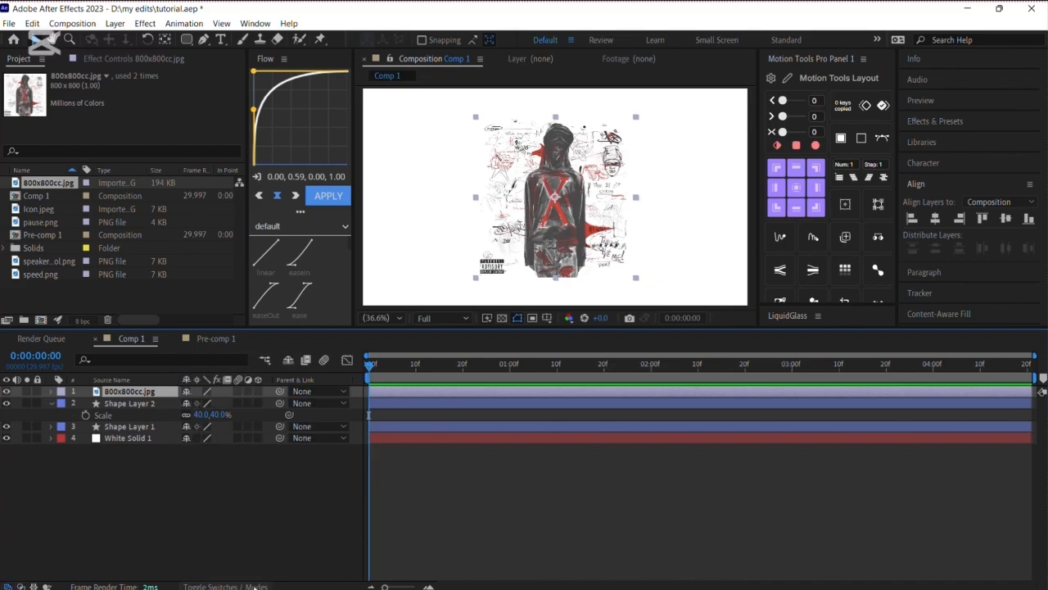
left_click(255, 586)
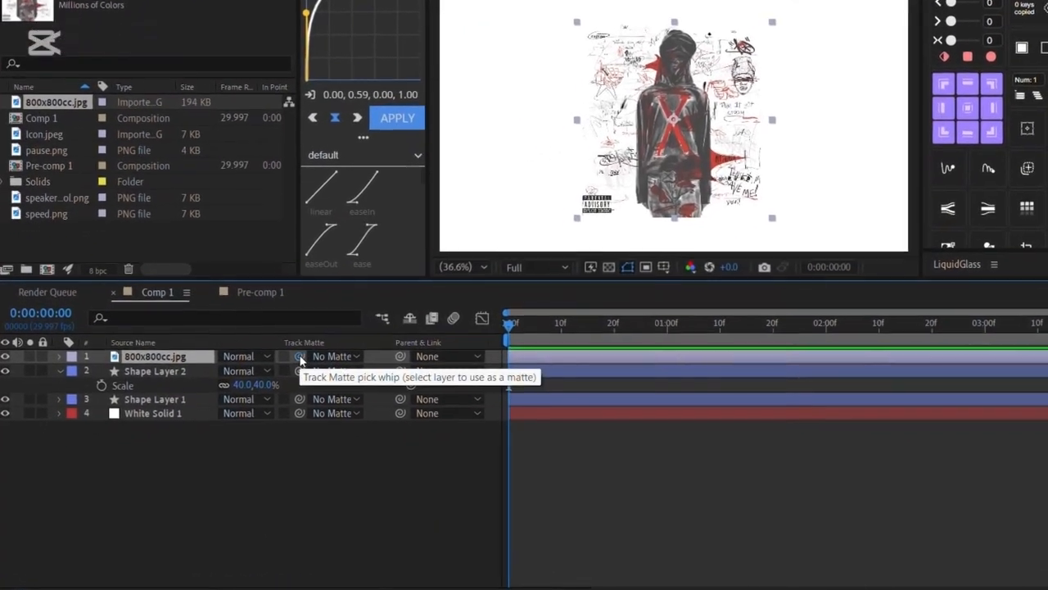
left_click_drag(256, 386, 199, 397)
left_click_drag(239, 365, 240, 364)
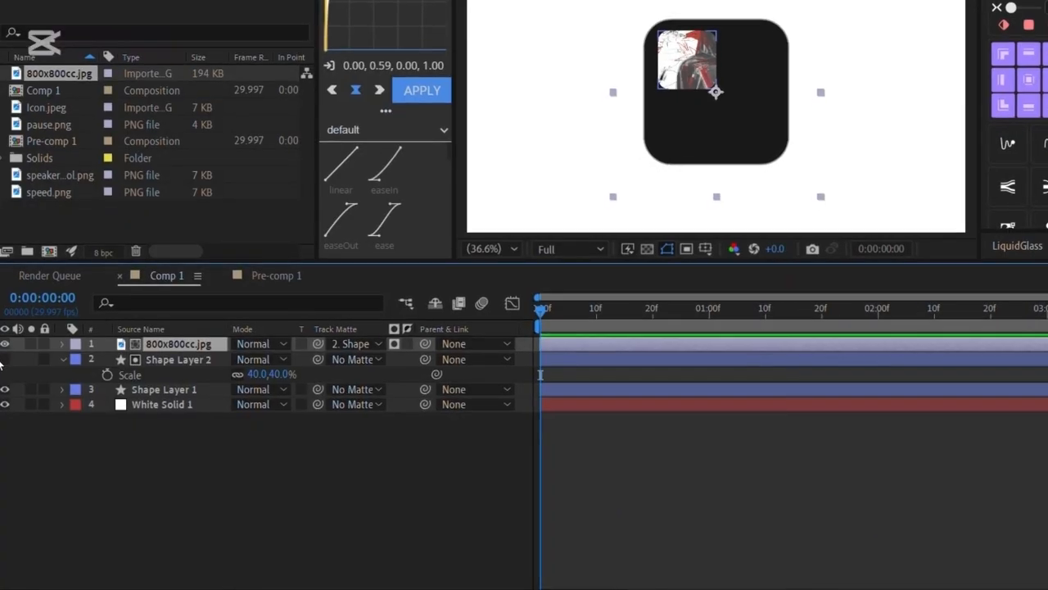
- Centre the matted cover image on the small rounded square and scale it to 38%
left_click(577, 343)
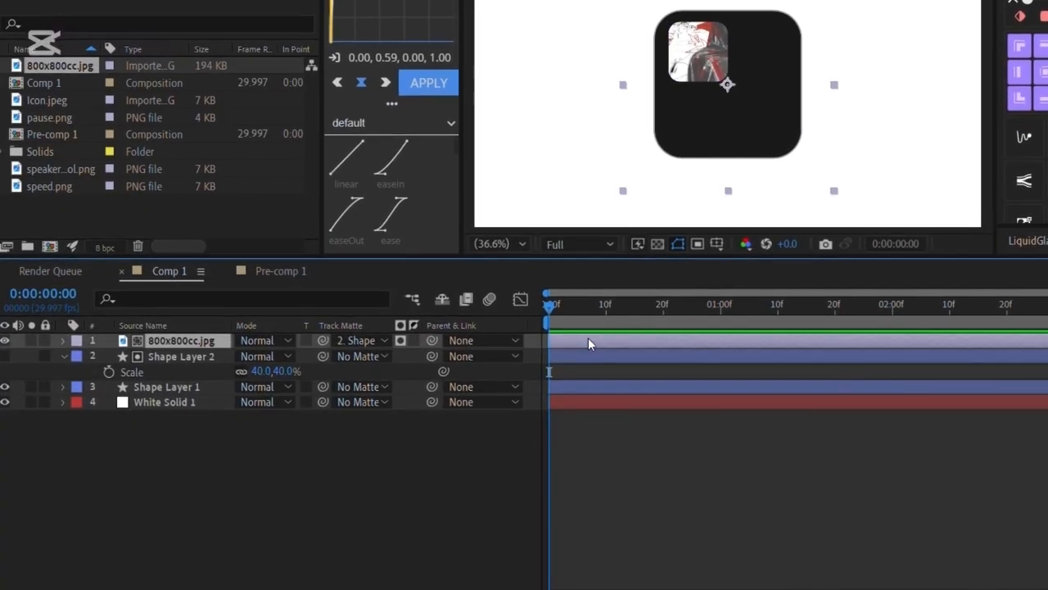
left_click_drag(723, 83, 691, 62)
key("s")
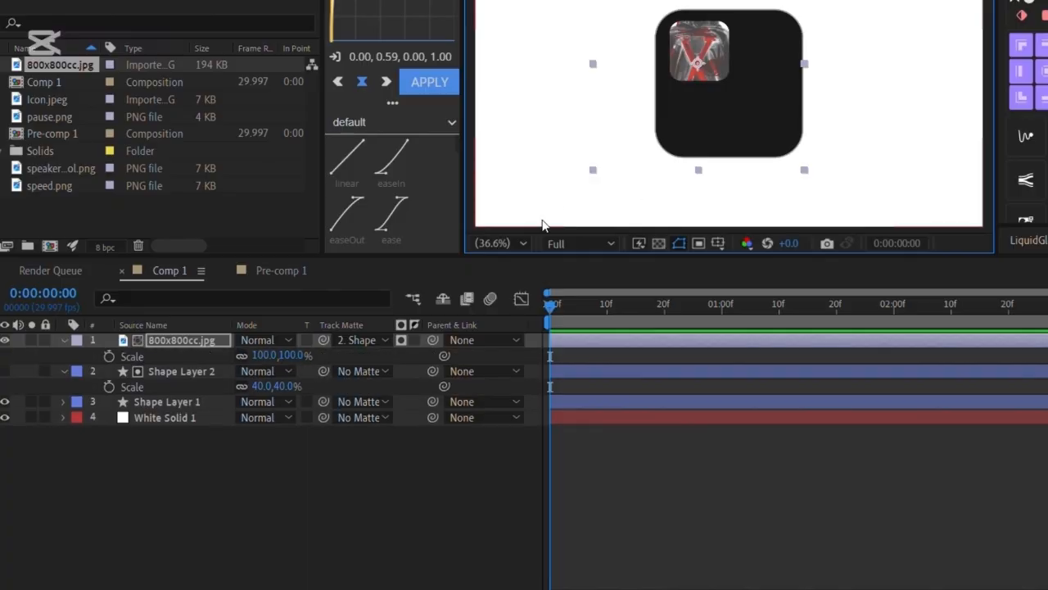
left_click_drag(286, 359, 223, 353)
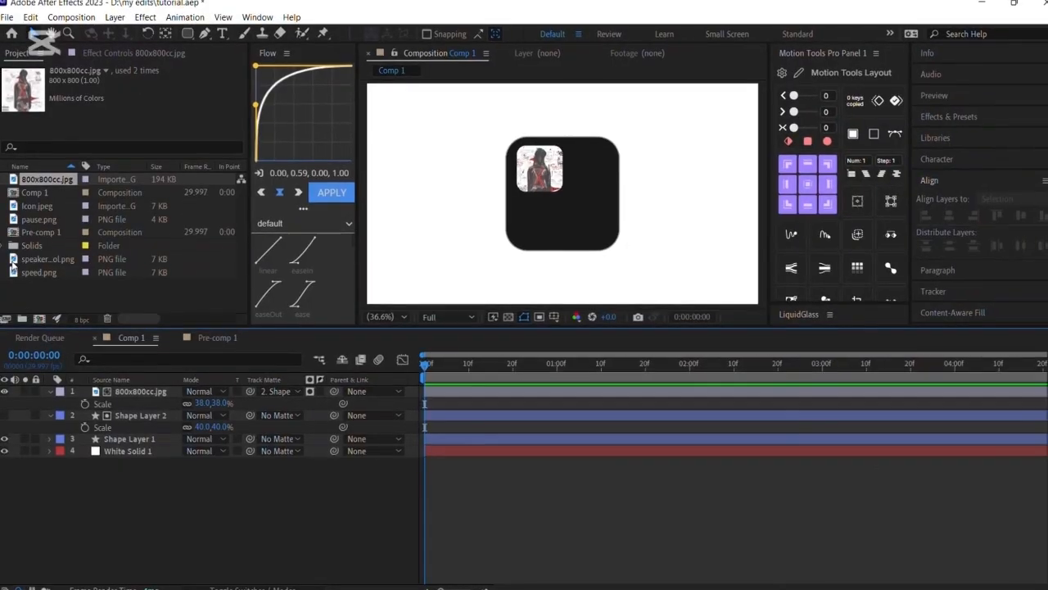
- Add Icon.jpeg as the top layer and key out its red background with Color Key at a tolerance of 68
left_click_drag(37, 208, 449, 396)
key("ctrl+space")
type("c")
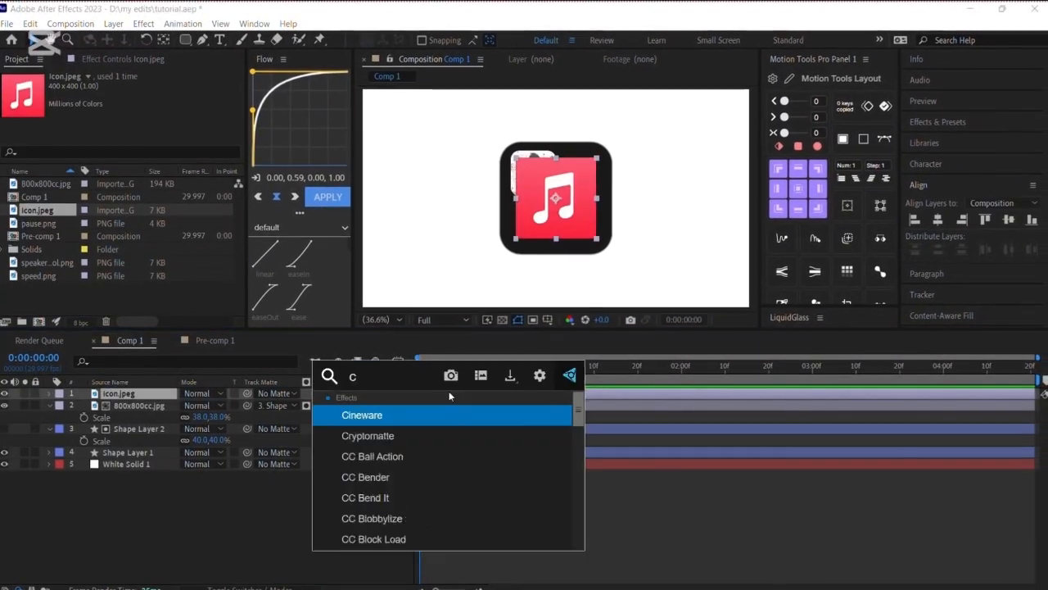
left_click(442, 539)
left_click(155, 95)
left_click(530, 209)
left_click_drag(134, 112, 171, 112)
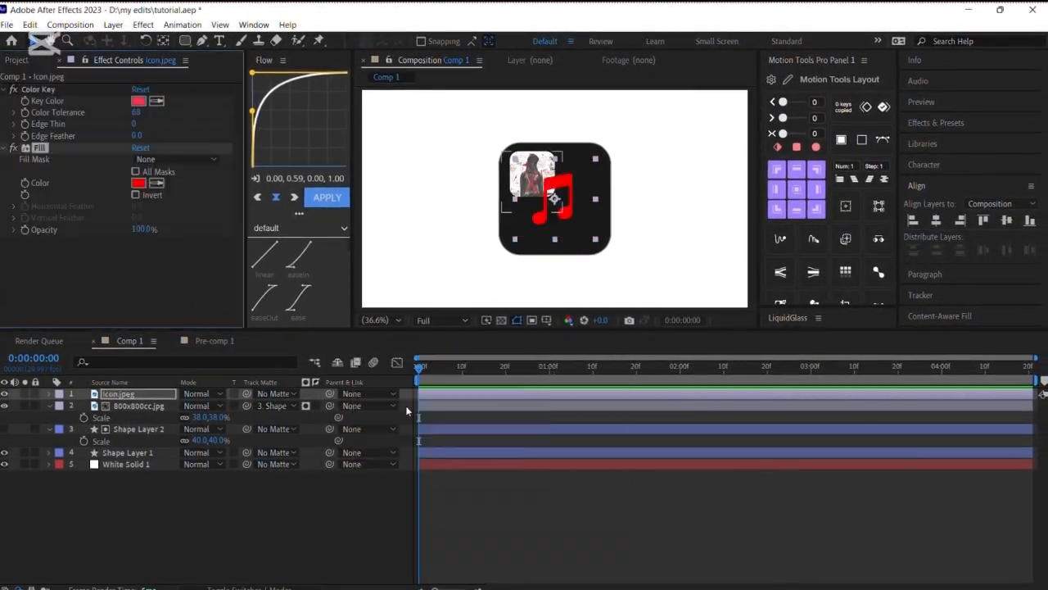
- Set the music note's Fill effect to the same red as its Color Key
left_click(157, 183)
left_click(138, 101)
- Scale the music note to 26% and place it in the black square's upper-right corner
key("s")
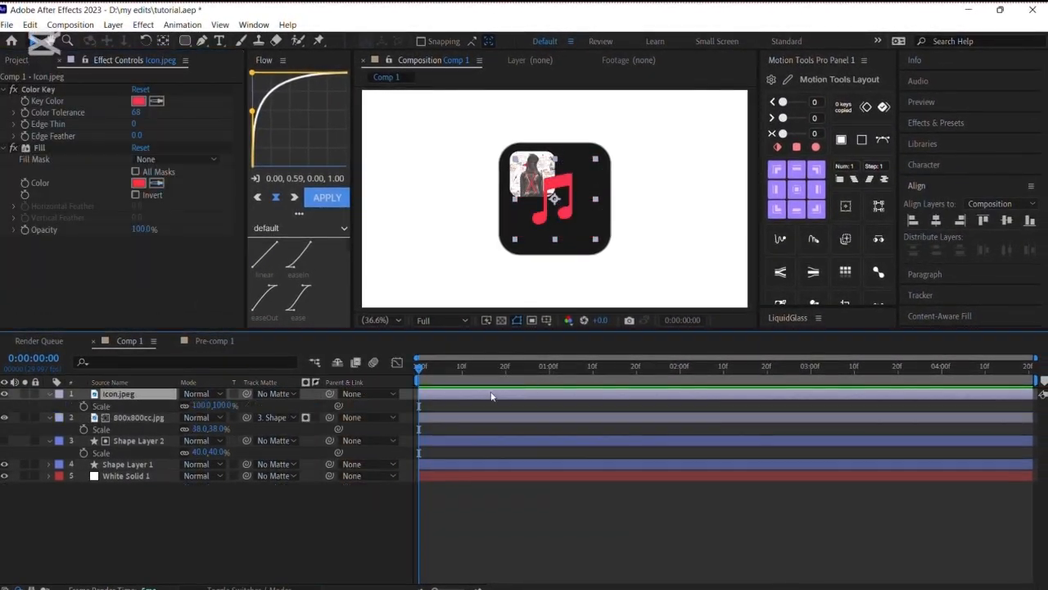
left_click_drag(205, 406, 150, 406)
left_click_drag(555, 199, 601, 162)
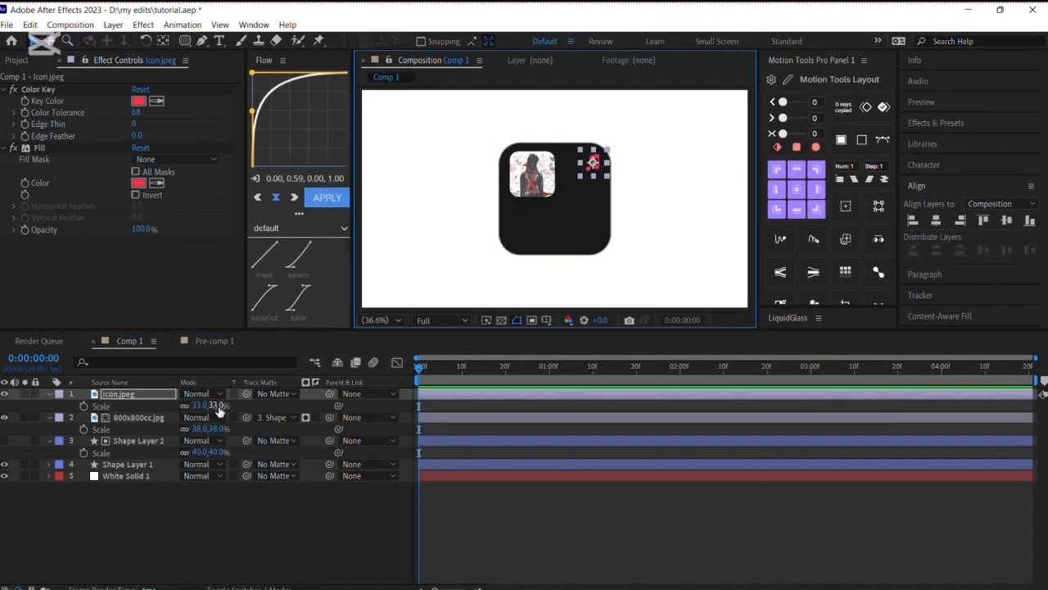
left_click_drag(219, 406, 214, 406)
left_click(577, 406)
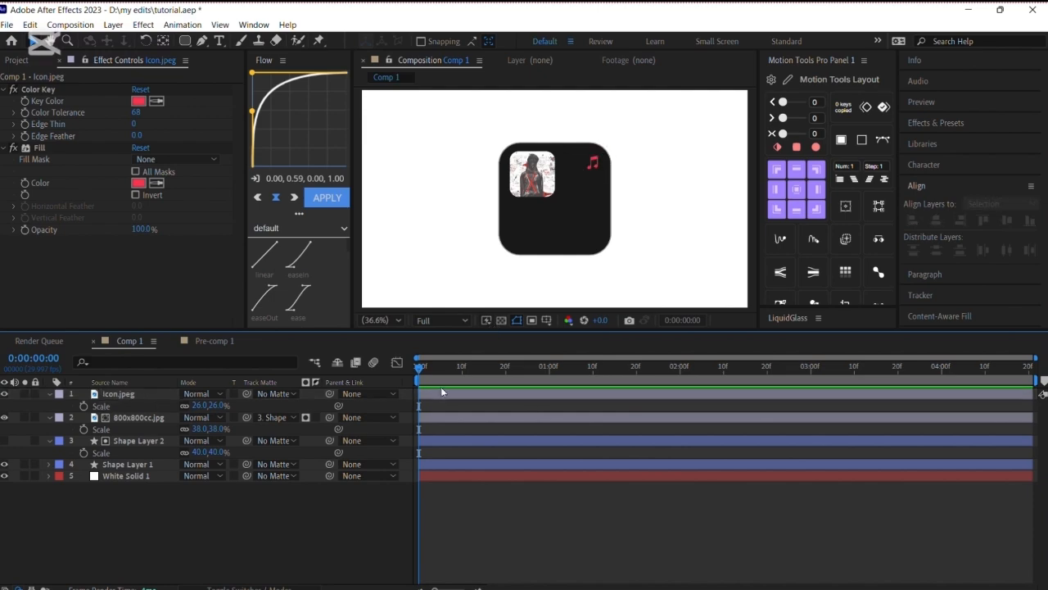
- Add pause.png as the top layer and apply a Fill effect in light grey F0F0F0
left_click_drag(47, 227, 438, 393)
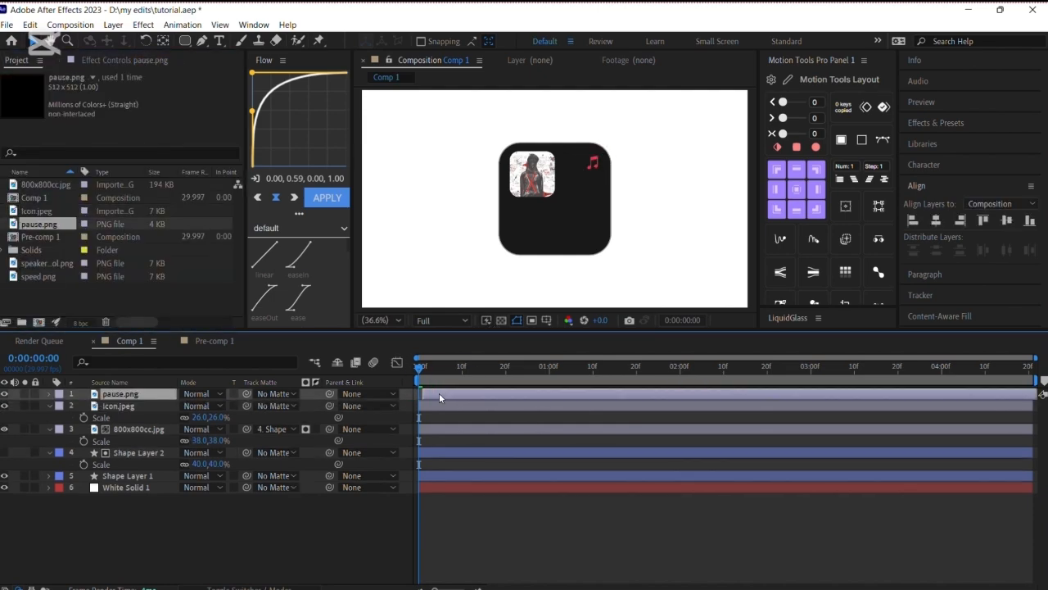
key("ctrl+space")
type("fi")
left_click(352, 416)
left_click(139, 124)
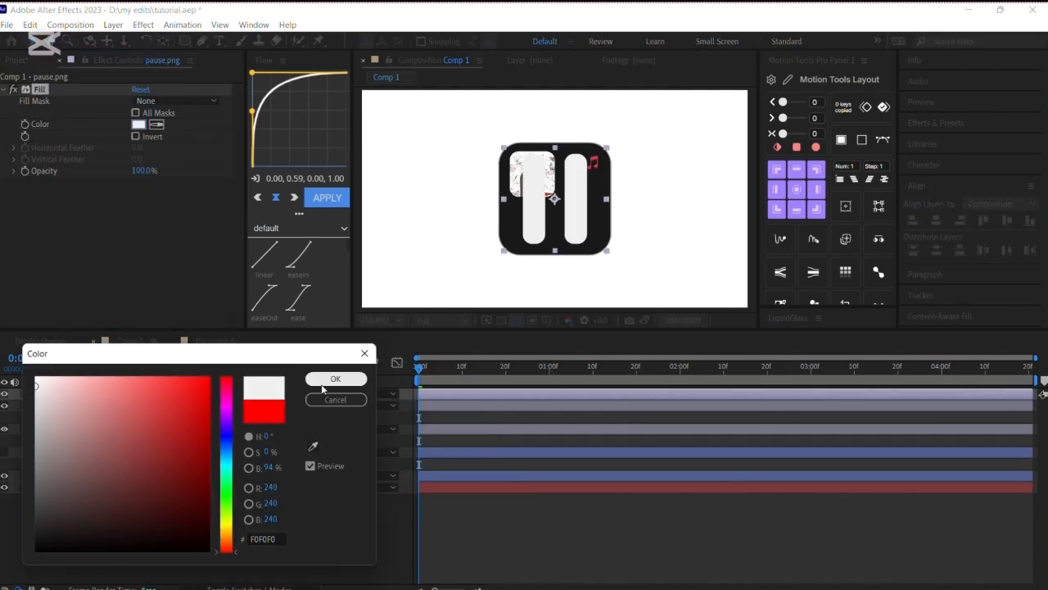
left_click(339, 377)
- Scale the pause icon down and centre it below the cover image at position 960, 667
left_click_drag(199, 405, 150, 405)
key("period")
key("period")
key("p")
left_click_drag(554, 201, 621, 249)
- Add speed.png as the top layer and copy the pause icon's Fill effect onto it
left_click(40, 89)
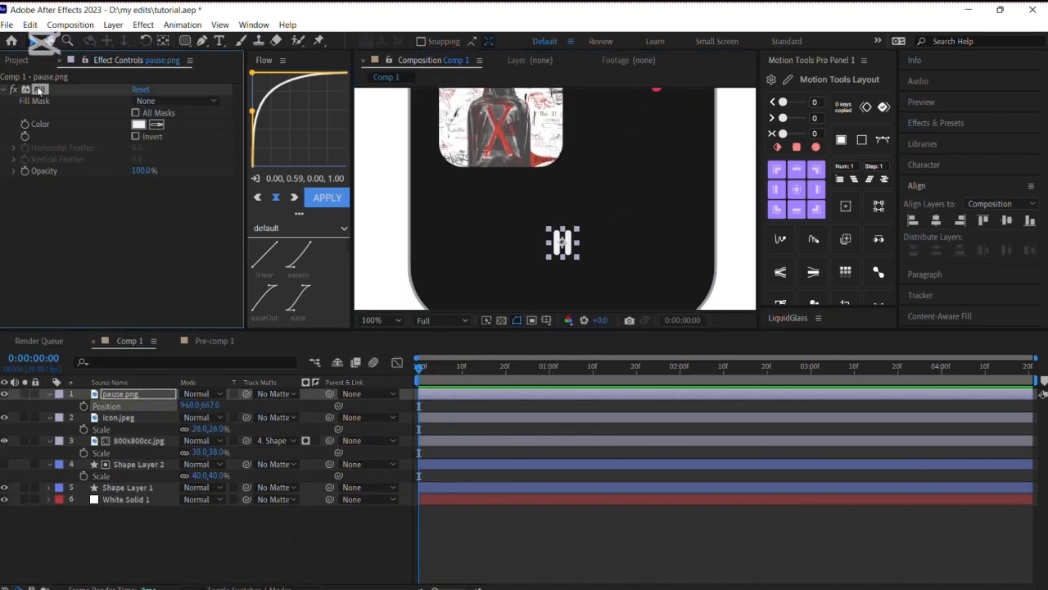
left_click(17, 60)
left_click_drag(39, 276, 430, 391)
key("ctrl+v")
- Scale the fast-forward icon to 8% and place it to the right of the pause icon
key("s")
left_click(202, 405)
type("10")
key("Return")
left_click_drag(202, 405, 195, 406)
left_click_drag(555, 172, 616, 242)
- Duplicate the fast-forward icon, move the copy left of the pause icon to 849, 666, and rotate it 180° as a rewind icon
left_click(566, 394)
key("ctrl+d")
key("p")
left_click_drag(189, 405, 72, 405)
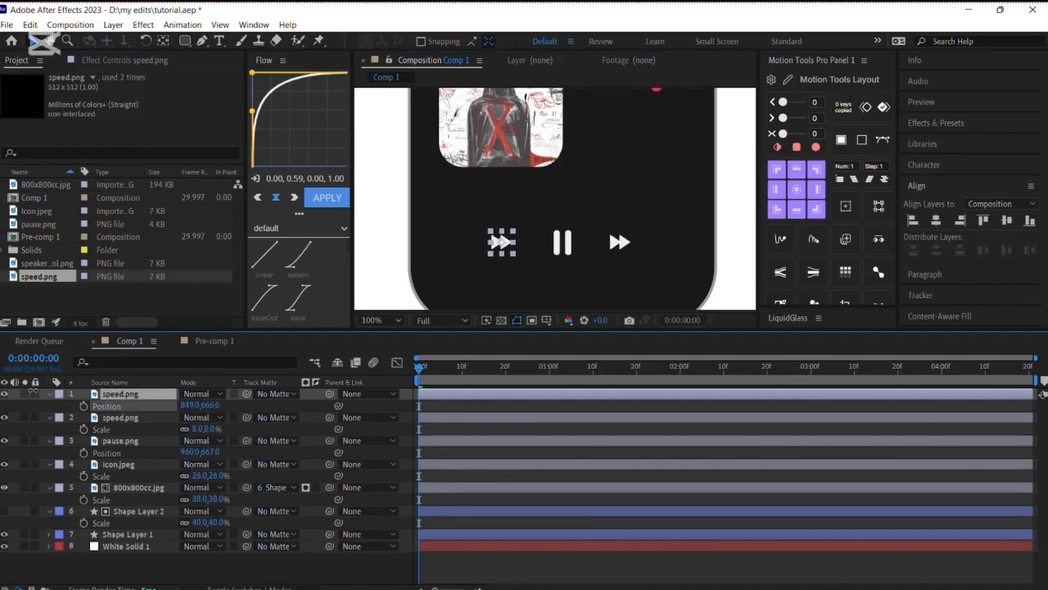
key("r")
left_click(203, 405)
type("180")
left_click(559, 299)
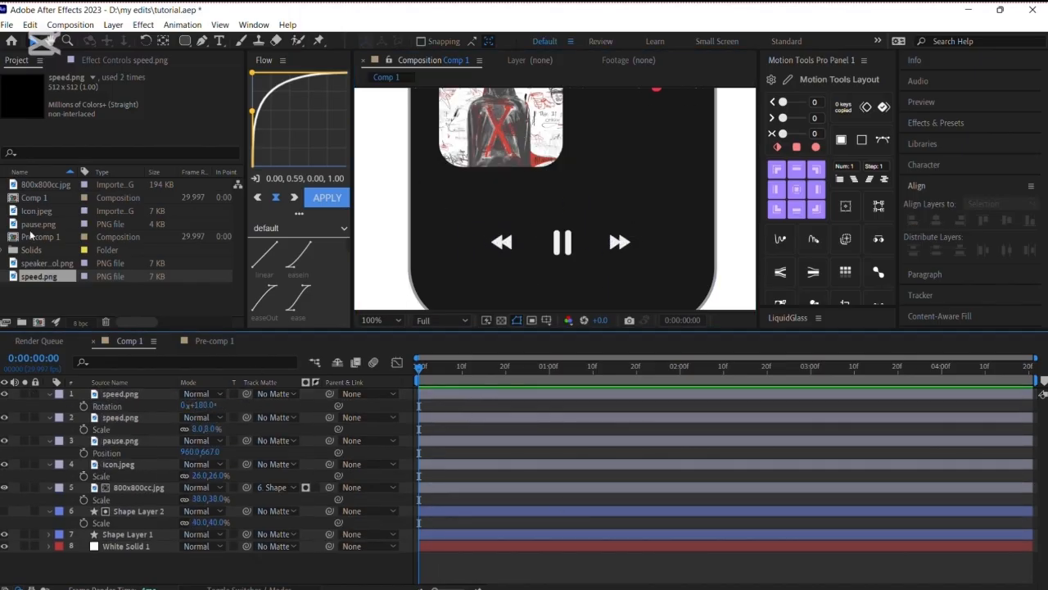
- Add the text "Zaylevelten, Mavo" just below the cover image
key("ctrl+t")
left_click(435, 181)
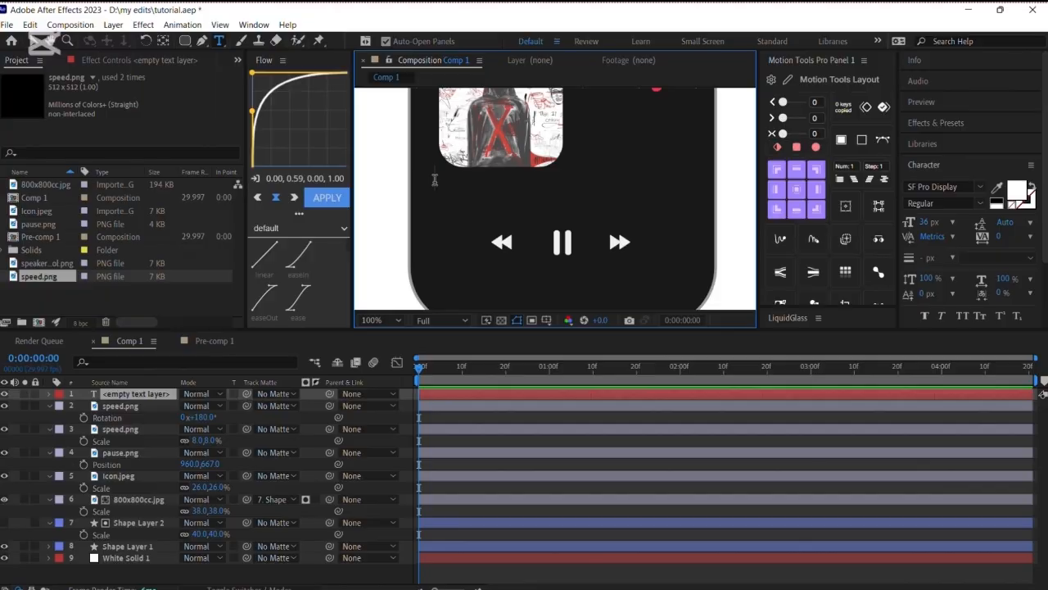
type("Zaylevelten, mavo")
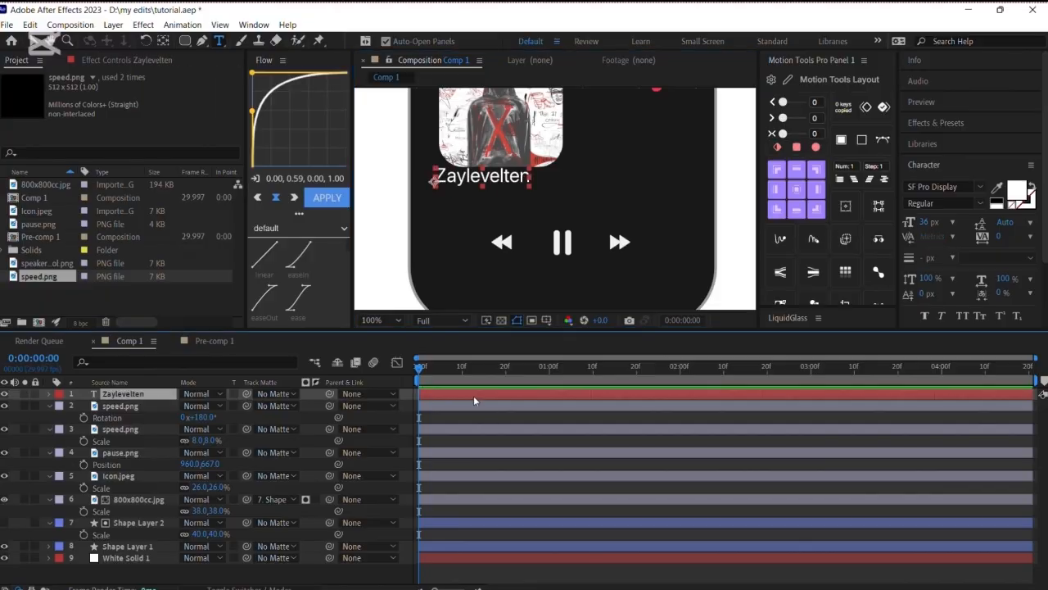
- Duplicate the artist text, place the copy one line lower at 727, 602, and change the upper text to "Wuse Tu"
left_click(523, 393)
key("ctrl+d")
key("p")
type("Wuse Tu")
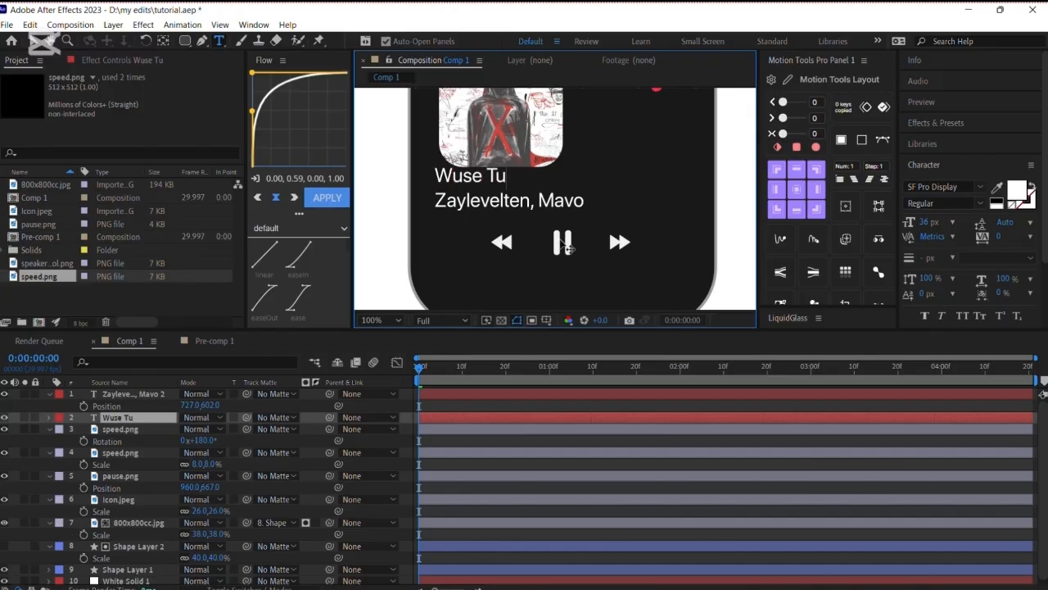
- Set the "Wuse Tu" title to Medium weight, scale it to 88%, and align it with the cover's left edge
left_click(980, 203)
left_click(934, 278)
key("s")
left_click_drag(199, 429, 189, 428)
key("v")
left_click_drag(461, 174, 465, 179)
- Shrink the artist text, centre its anchor point, and align it under the title at position 837.6, 601
left_click(489, 396)
key("s")
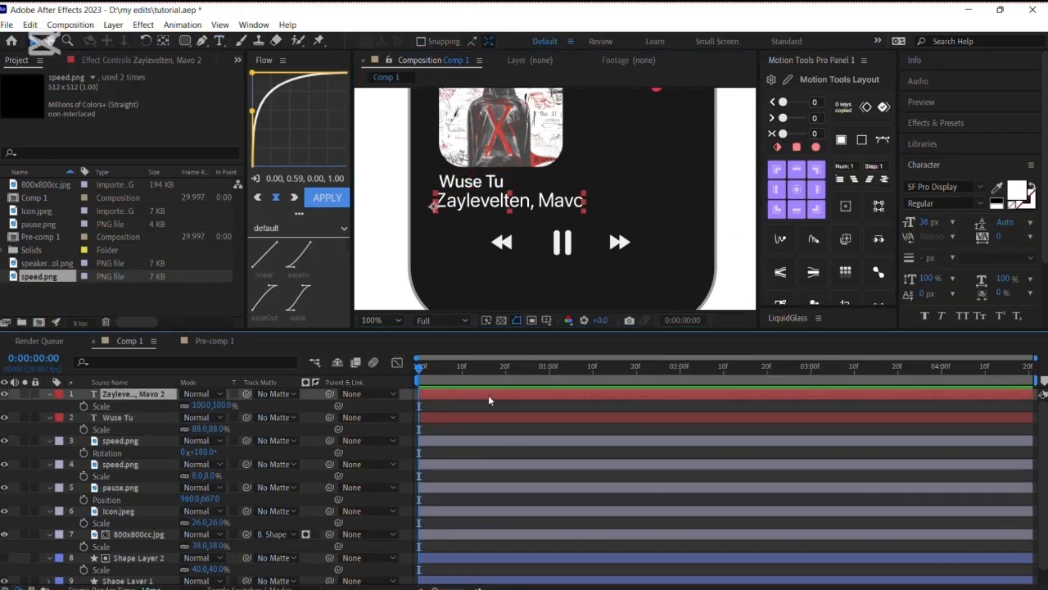
mouse_move(212, 405)
left_mouse_down()
mouse_move(193, 405)
mouse_move(219, 406)
left_mouse_up()
left_click(796, 189)
key("p")
left_click(884, 408)
key("shift+slash")
left_click(584, 395)
left_click(584, 416, "shift")
key("p")
left_click(491, 407)
- Add speaker-filled-audio-tool.png as the top layer, scale it to 7%, and place it in the black square's lower-right corner
left_click_drag(30, 268, 490, 394)
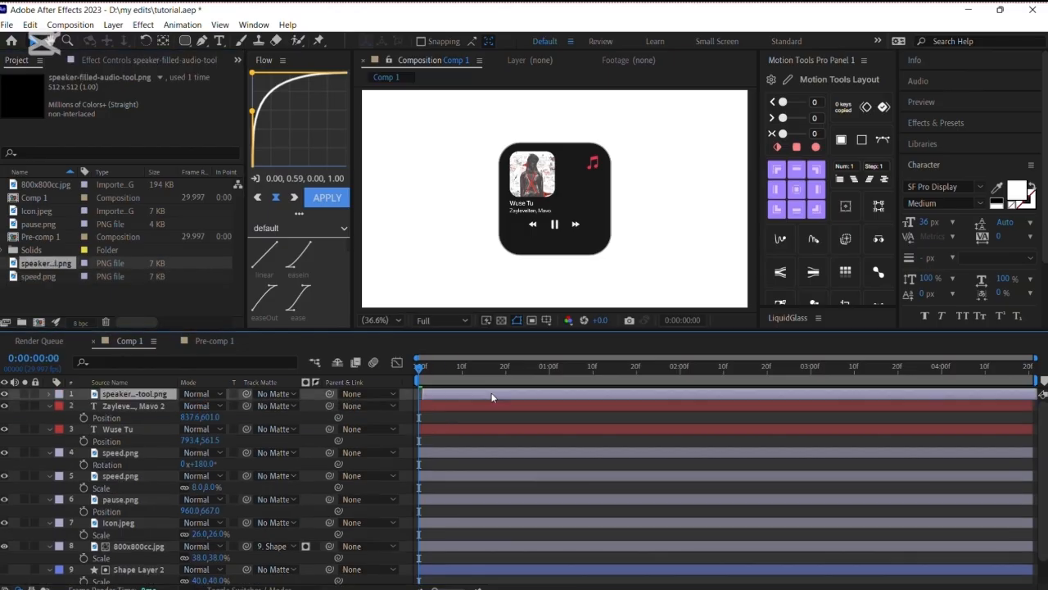
key("s")
left_click_drag(210, 405, 192, 407)
scroll(574, 230, "up", 2)
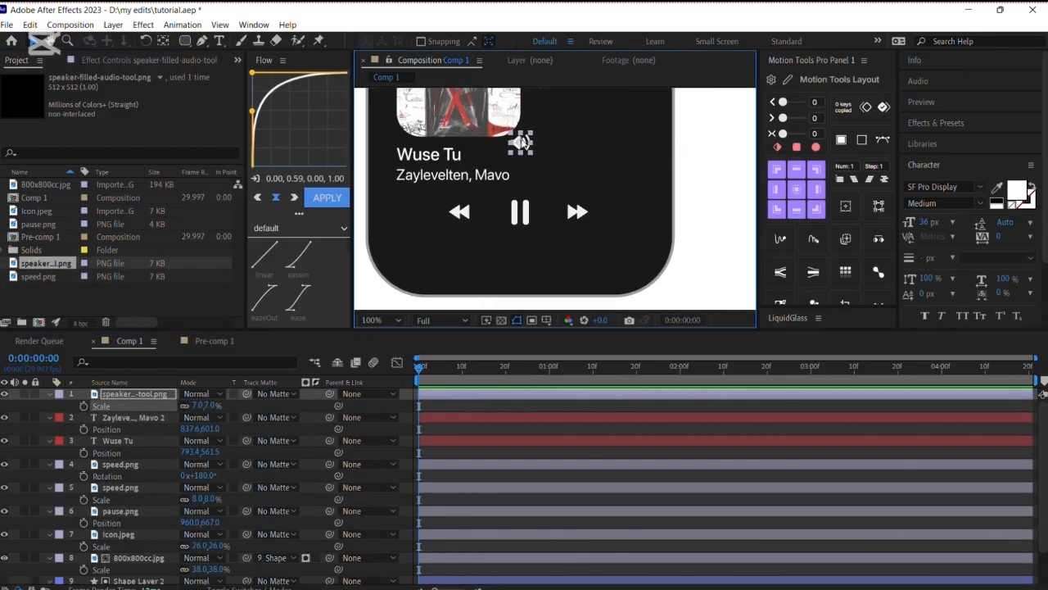
left_click_drag(519, 141, 614, 257)
- Duplicate the speaker icon and move the copy horizontally to the lower-left corner at 766, 749
key("ctrl+d")
key("p")
left_click_drag(192, 405, 98, 393)
- Mask the left speaker icon with the Pen tool to keep only the speaker body, and centre its anchor point
scroll(479, 253, "up", 2)
scroll(459, 243, "down", 2)
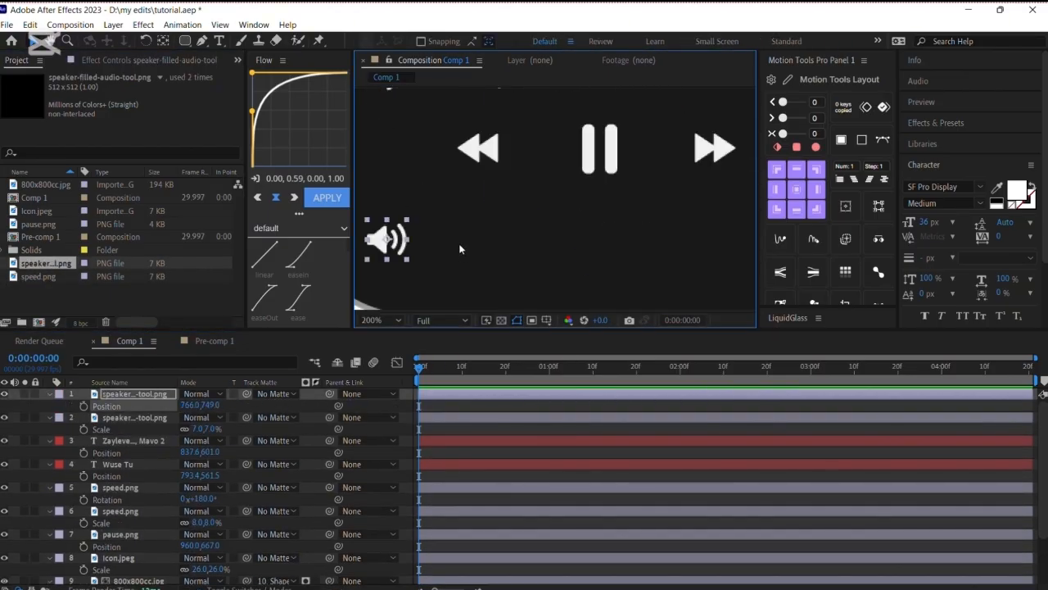
scroll(404, 196, "up", 2)
left_click_drag(417, 203, 508, 218)
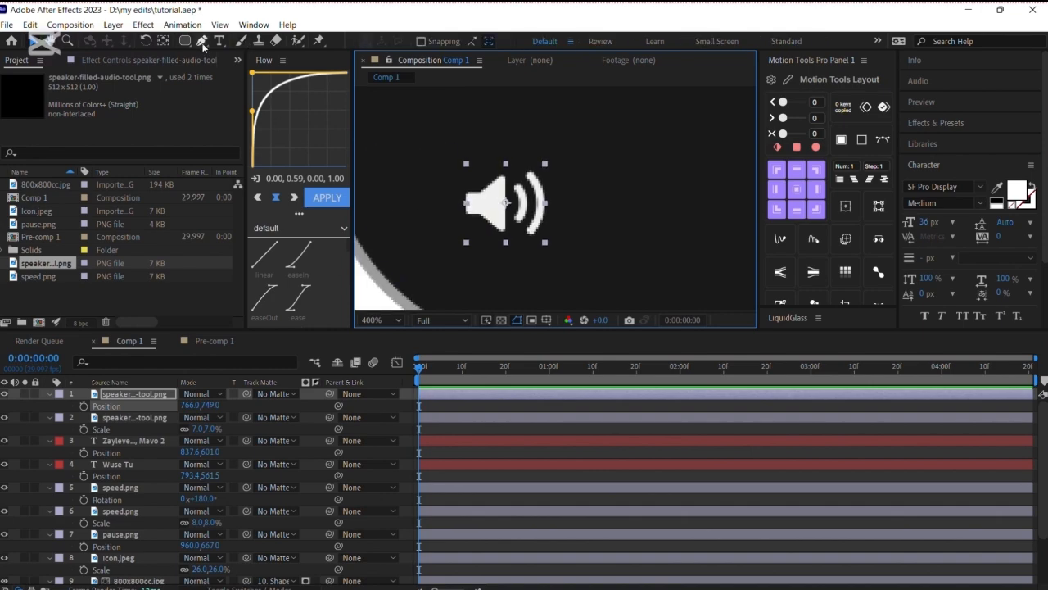
left_click(201, 41)
left_click(511, 164)
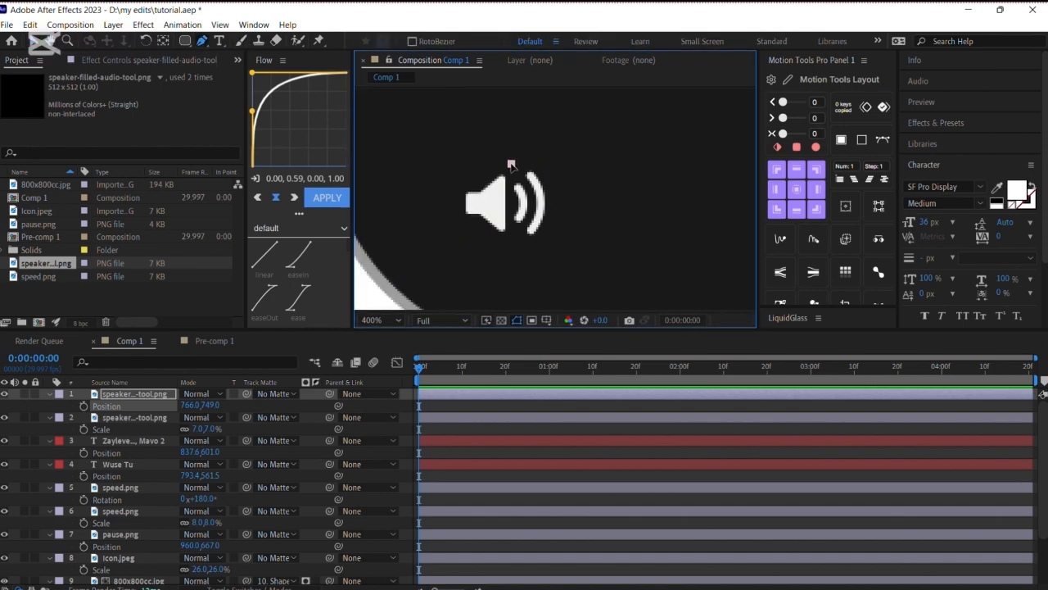
left_click(509, 238)
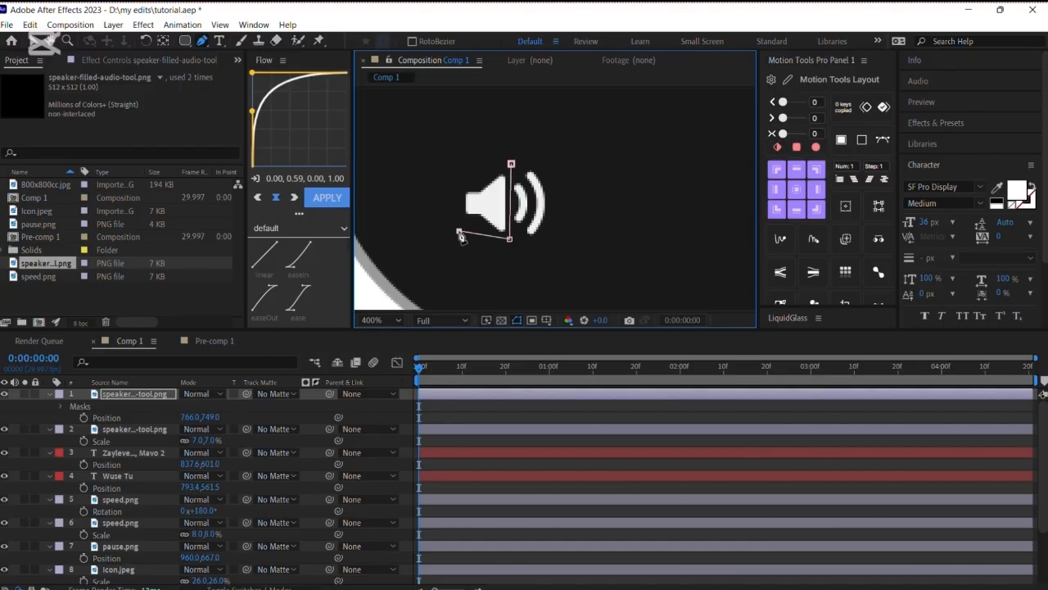
left_click(511, 164)
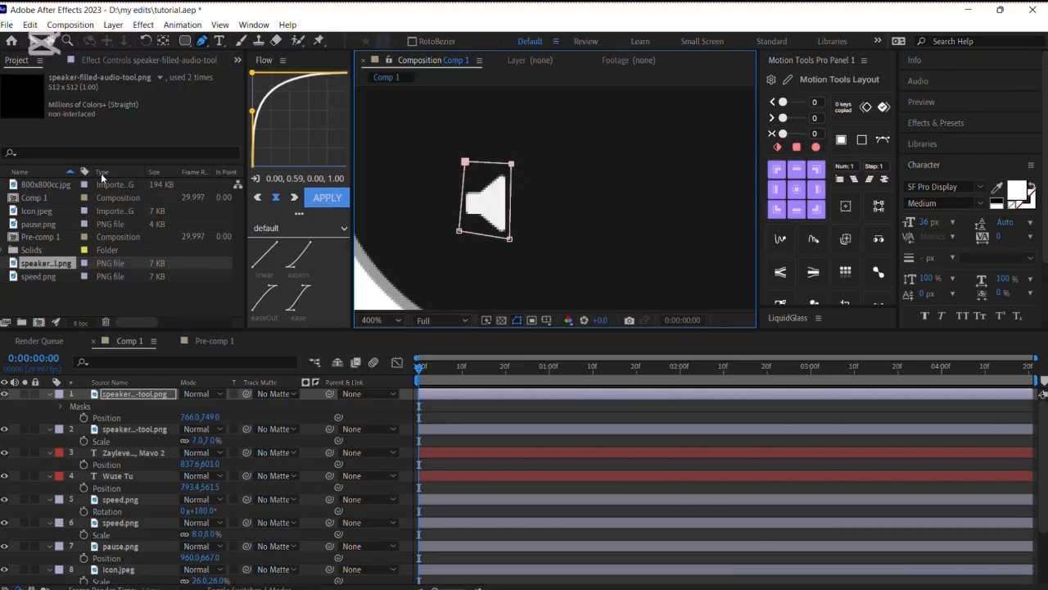
left_click(796, 192)
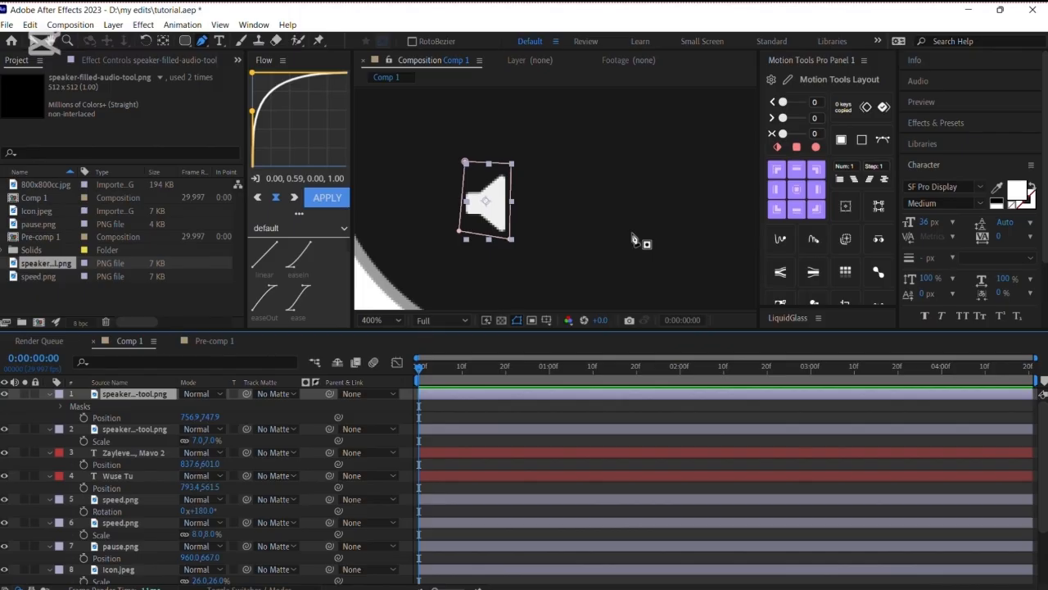
- Draw a straight horizontal Pen line on a new shape layer between the two speaker icons
left_click(363, 322)
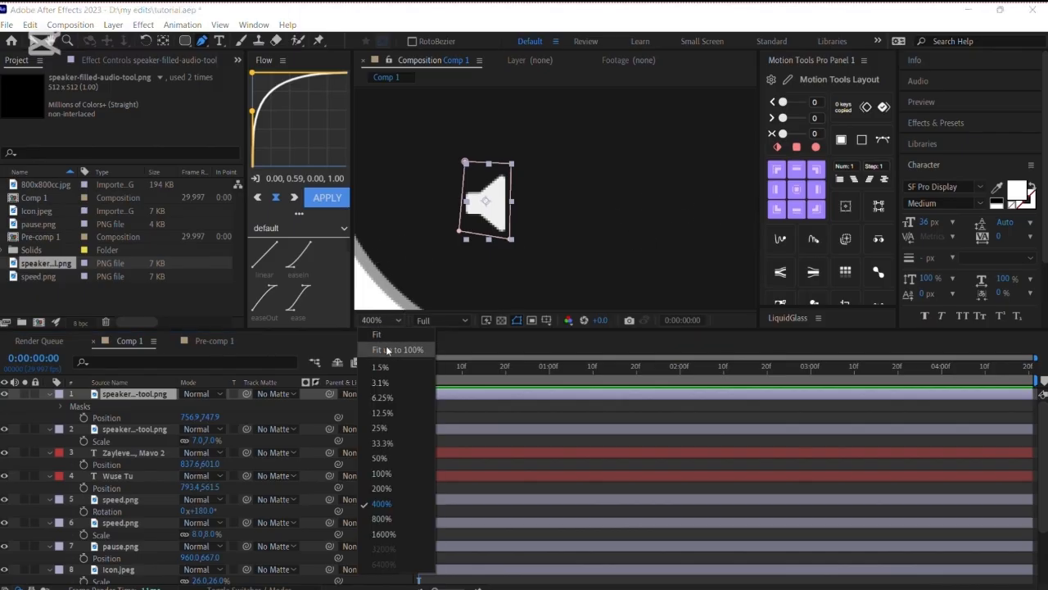
left_click(495, 290)
key("space")
left_click_drag(496, 290, 2, 153)
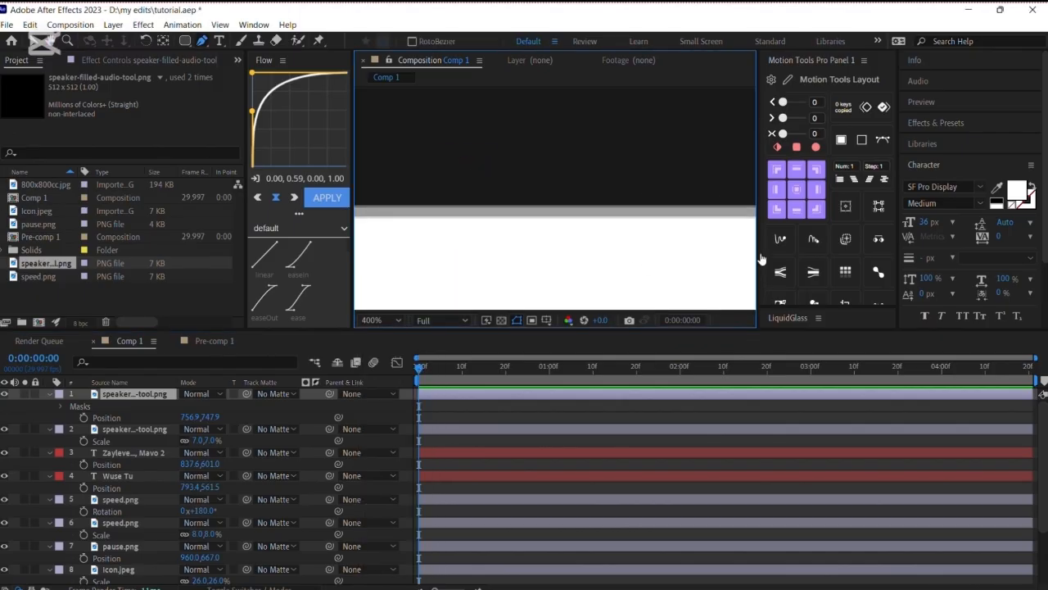
scroll(667, 237, "down", 2)
left_click_drag(680, 240, 697, 245)
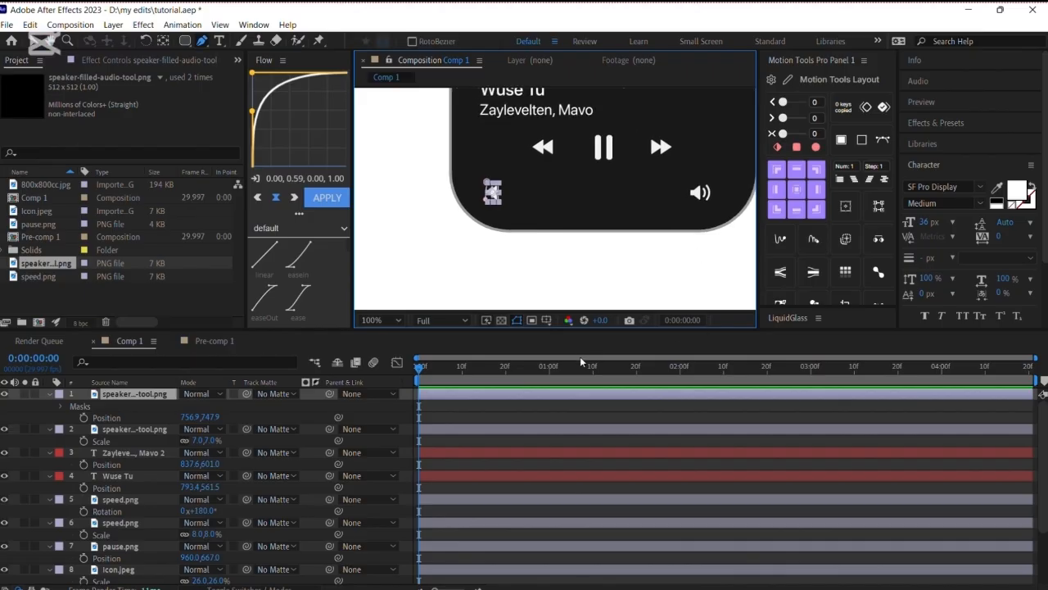
left_click(562, 415)
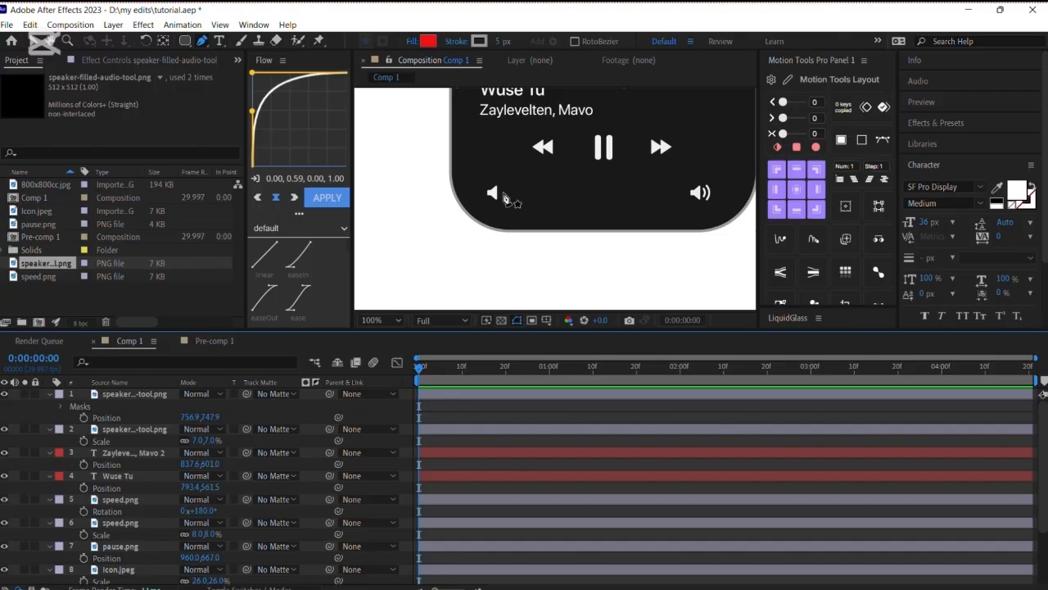
left_click(504, 194)
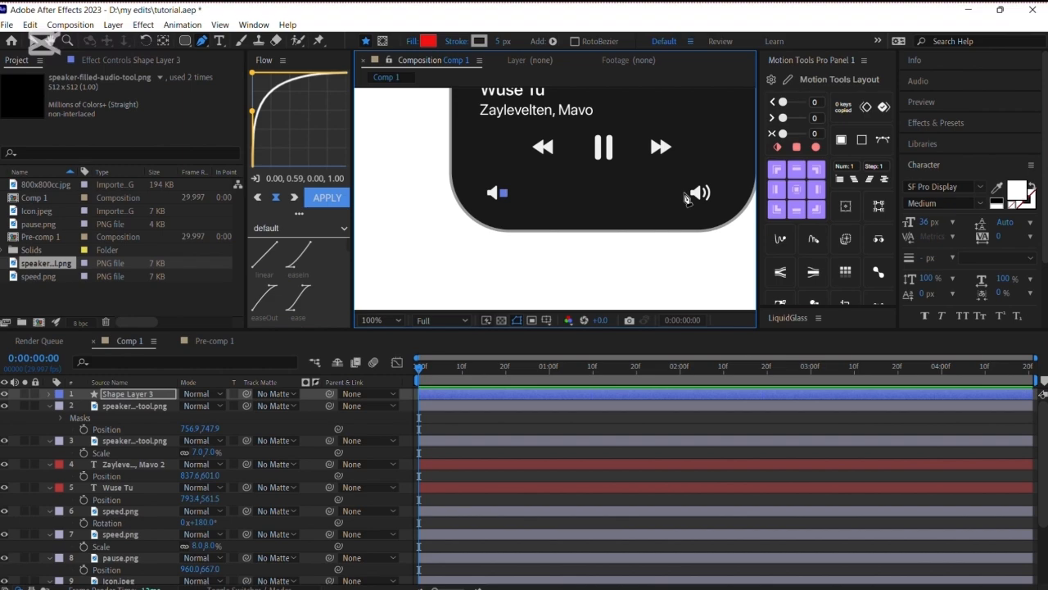
left_click(685, 194)
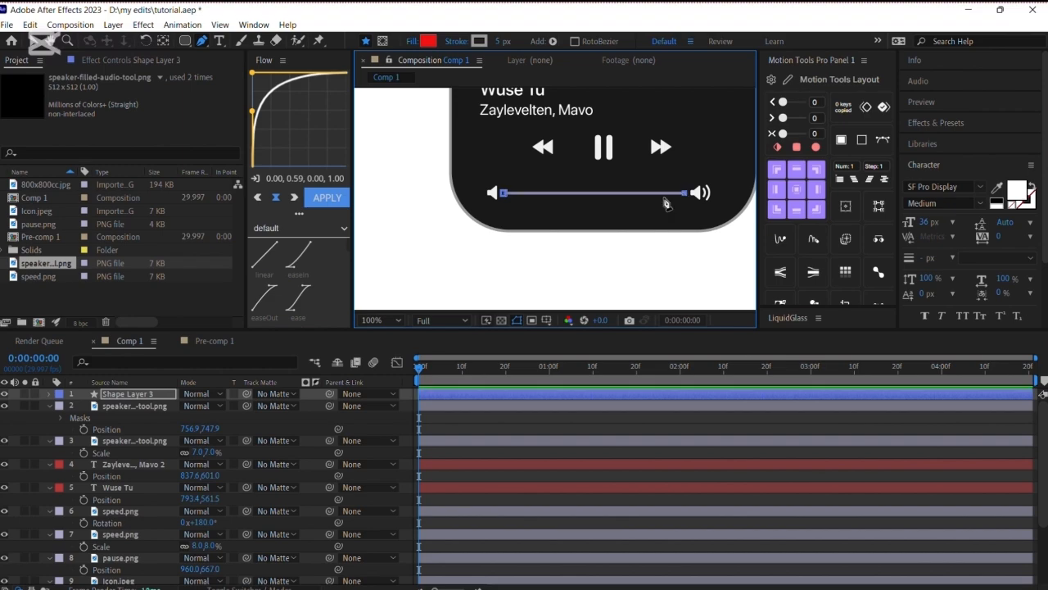
- Duplicate the slider line layer Shape Layer 3 and apply a white Fill effect to the copy
left_click(540, 412)
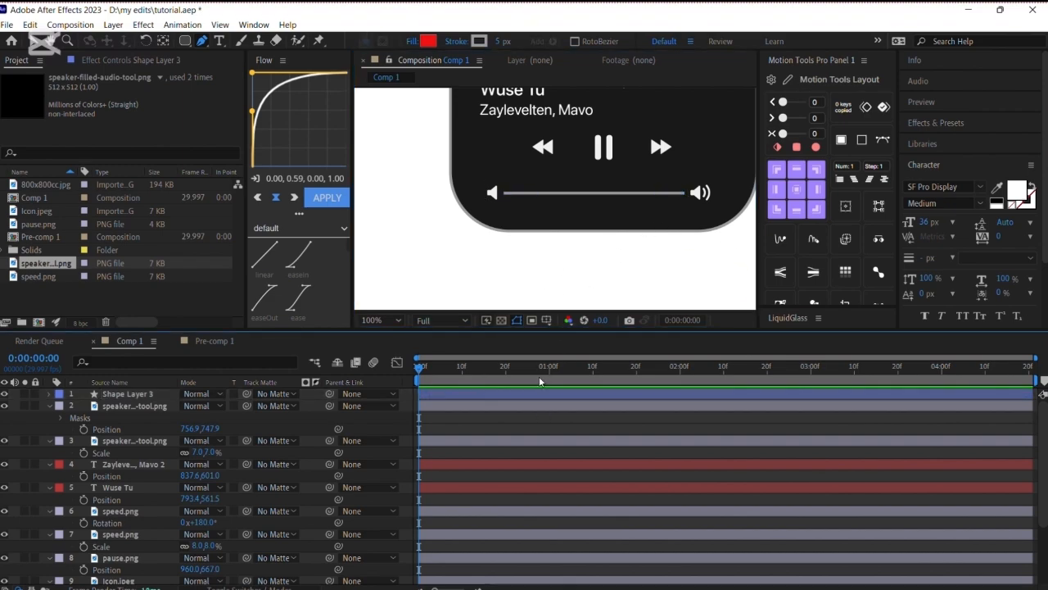
left_click(529, 397)
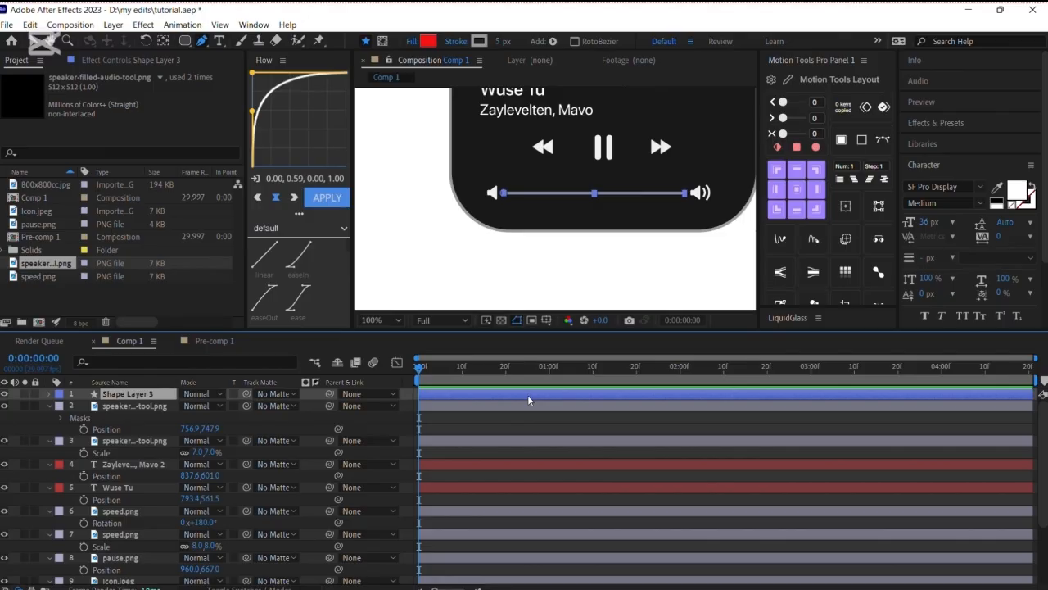
key("ctrl+d")
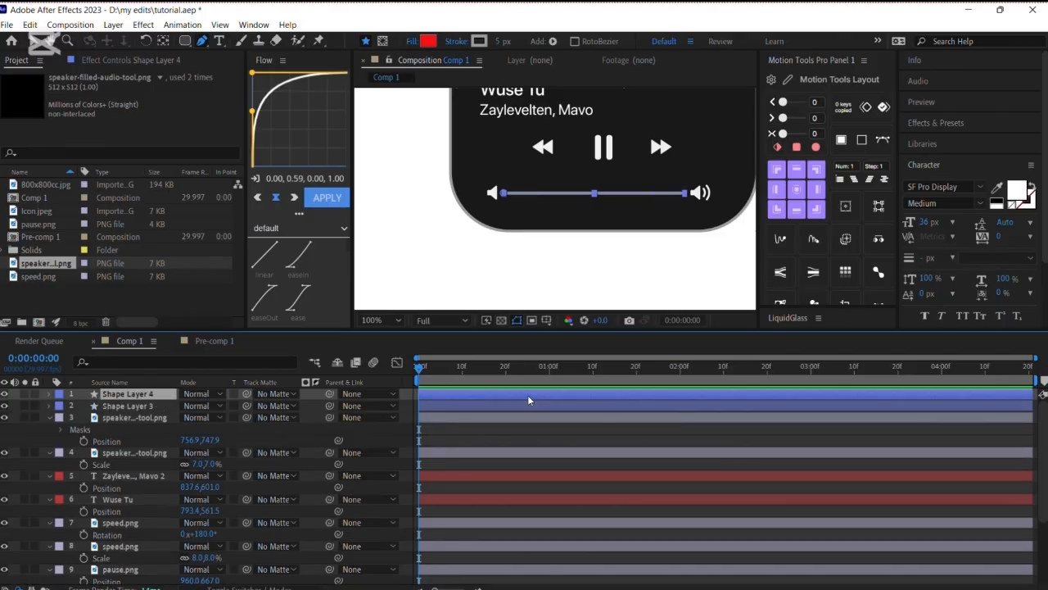
key("ctrl+space")
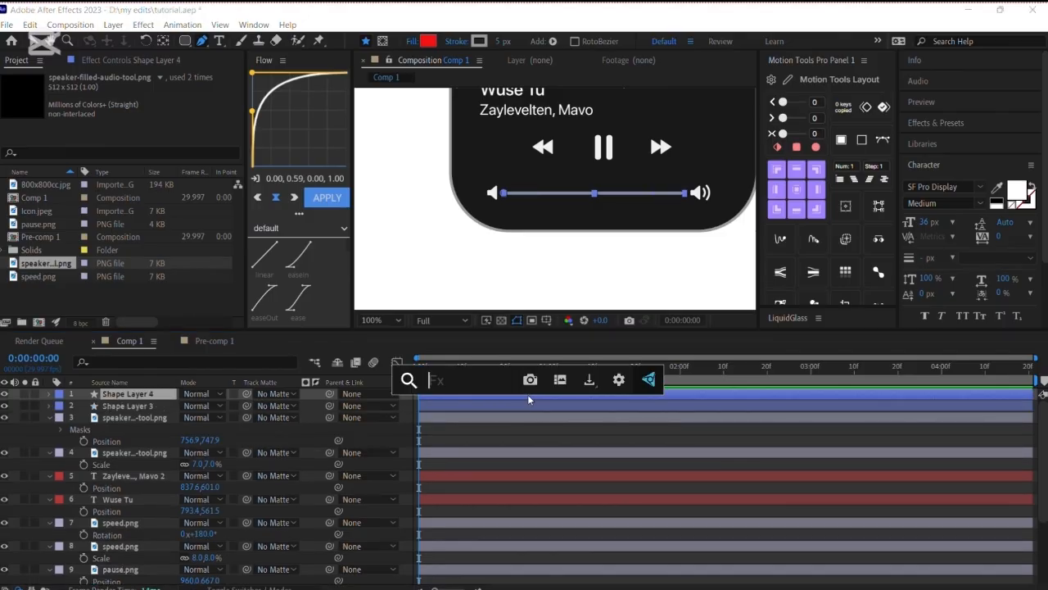
key("Escape")
left_click(656, 395)
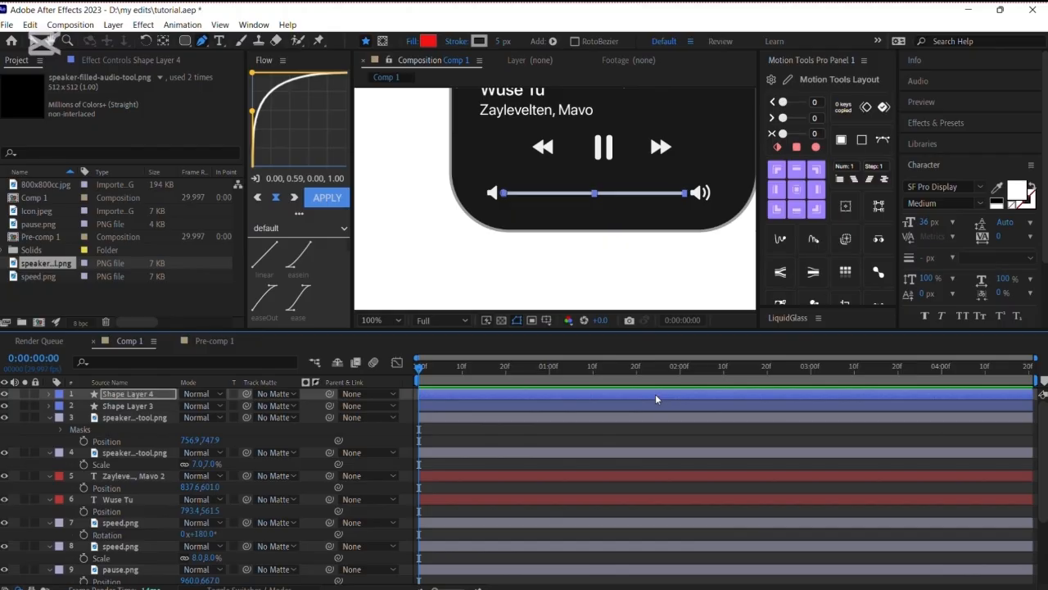
left_click(115, 59)
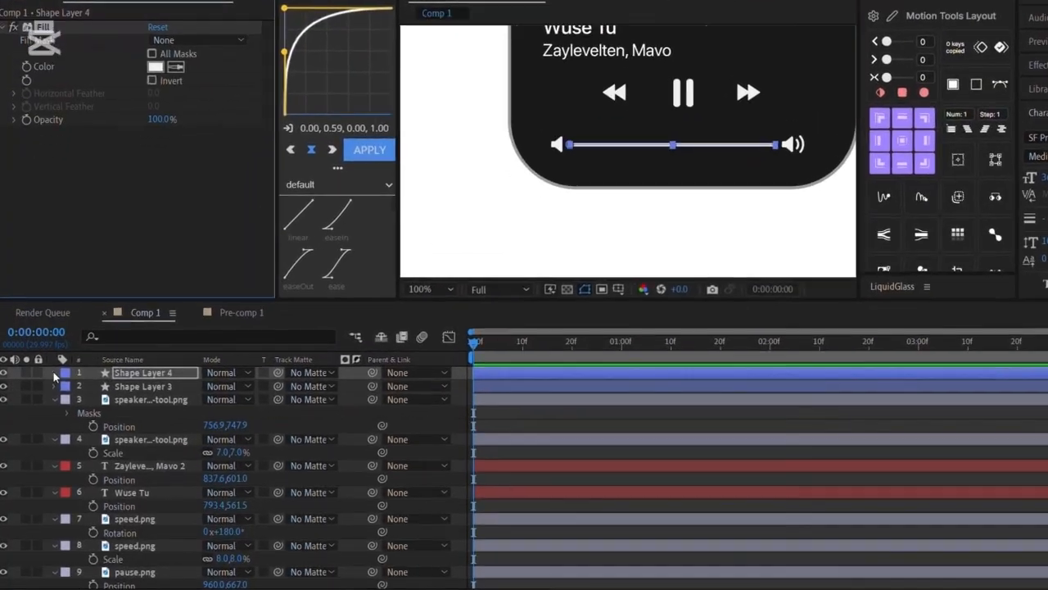
- Add Trim Paths to the duplicated slider line in Shape Layer 4 and reveal its properties
left_click(55, 373)
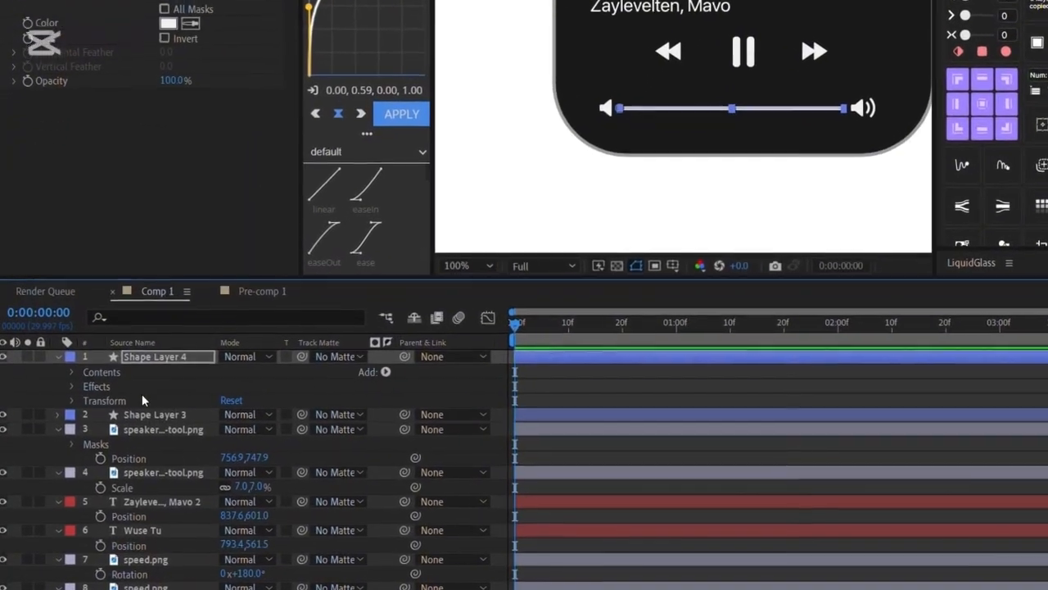
left_click(401, 366)
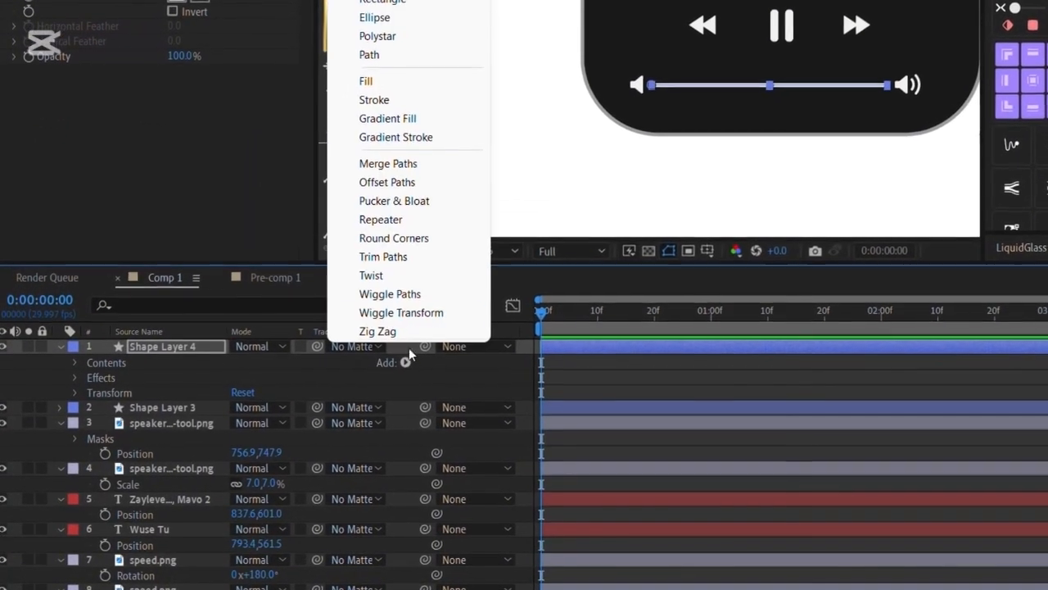
left_click(386, 253)
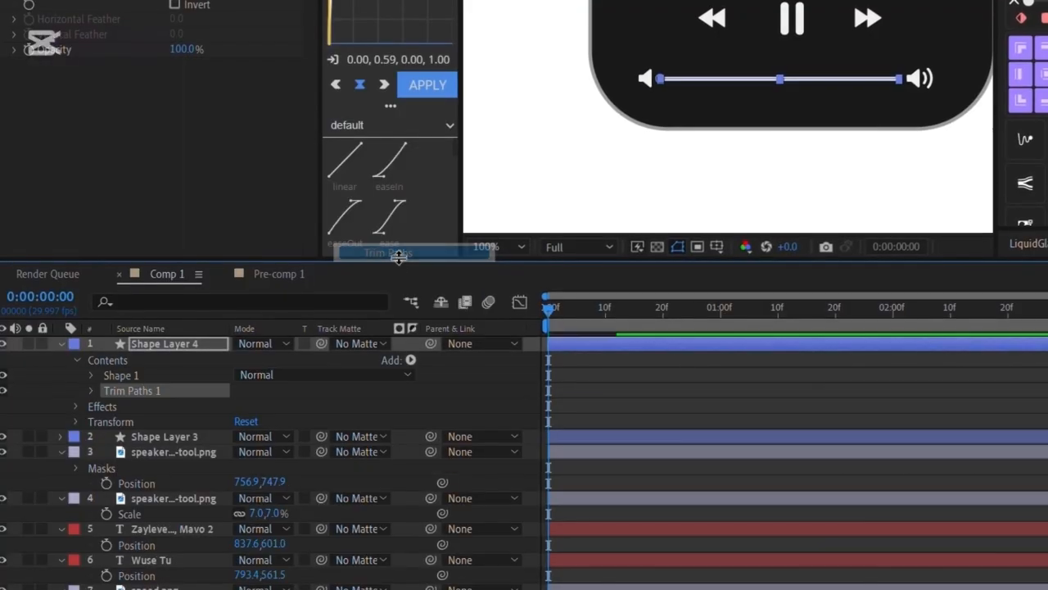
left_click(91, 390)
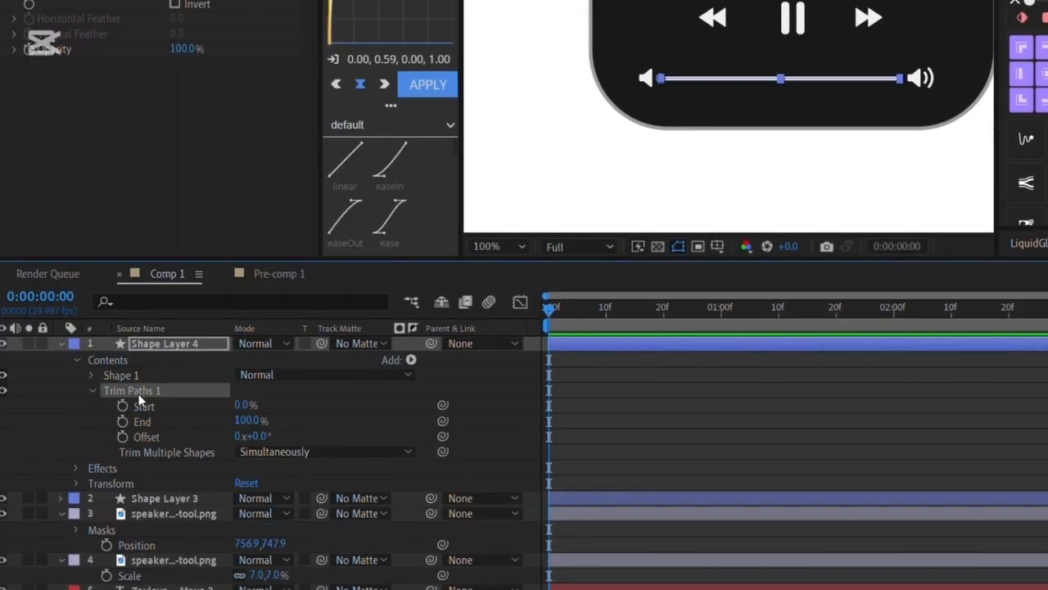
- Animate the Trim Paths End from 0% at the first frame to 100% at about 3 seconds
left_click(122, 421)
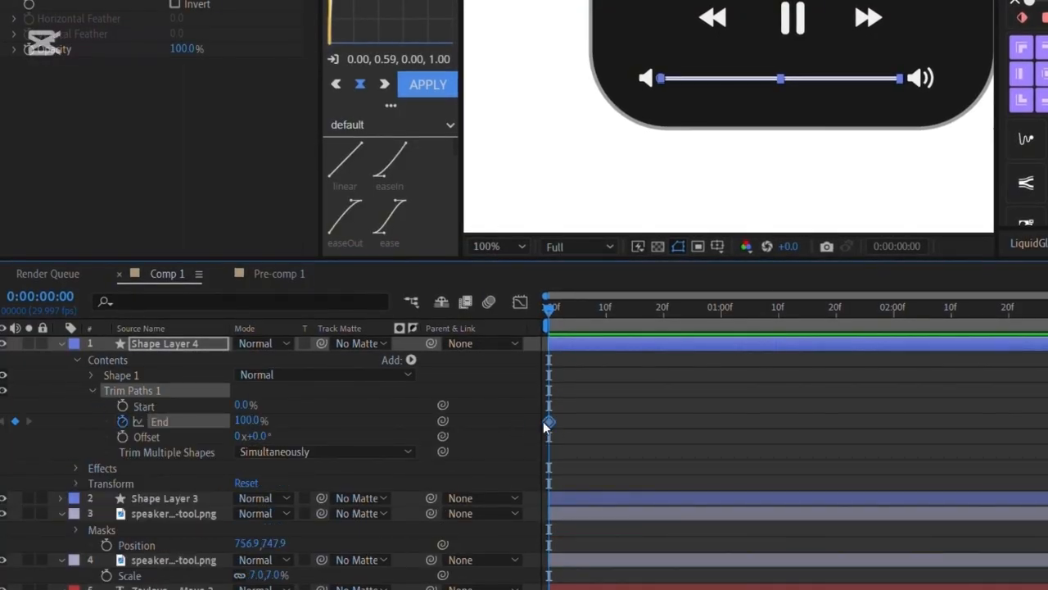
left_click_drag(549, 421, 1047, 421)
left_click(252, 421)
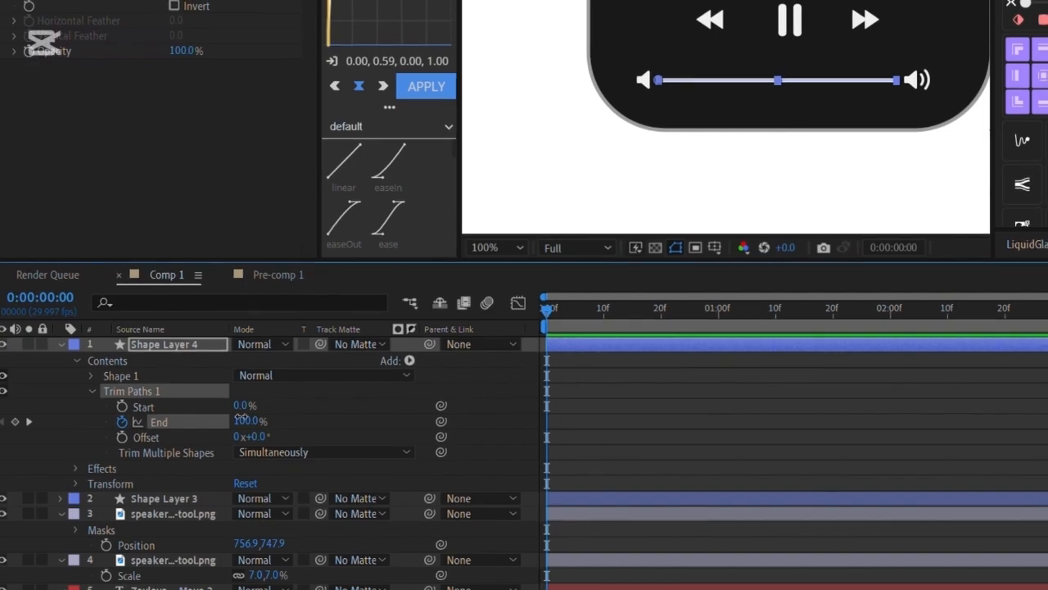
type("0")
key("Return")
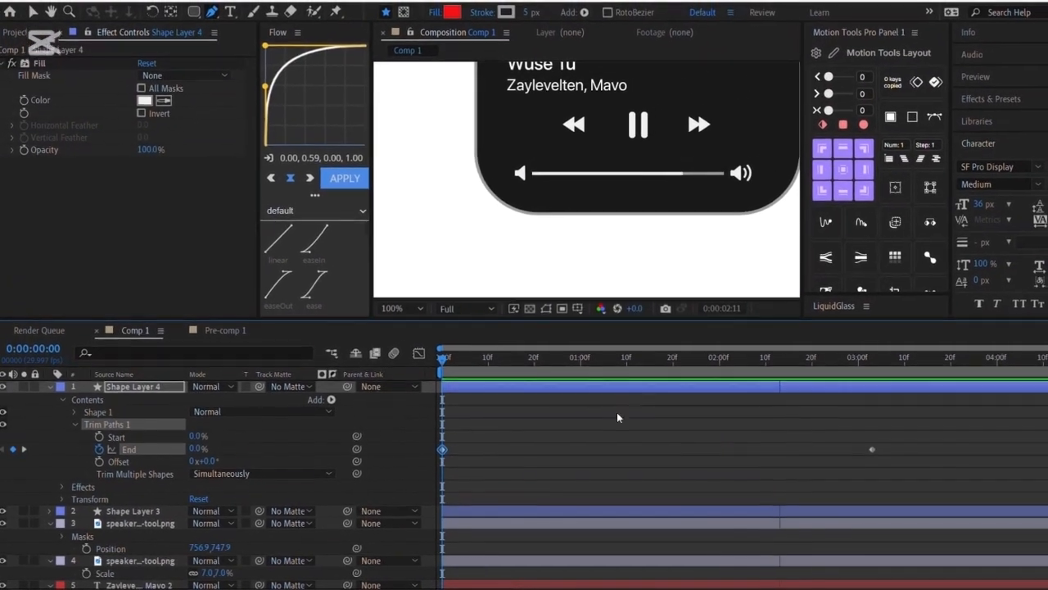
- Pre-compose the 800x800cc.jpg cover with its matte Shape Layer 2 as Pre-comp 2, and centre the precomp's anchor point
left_click(392, 311)
left_click(418, 342)
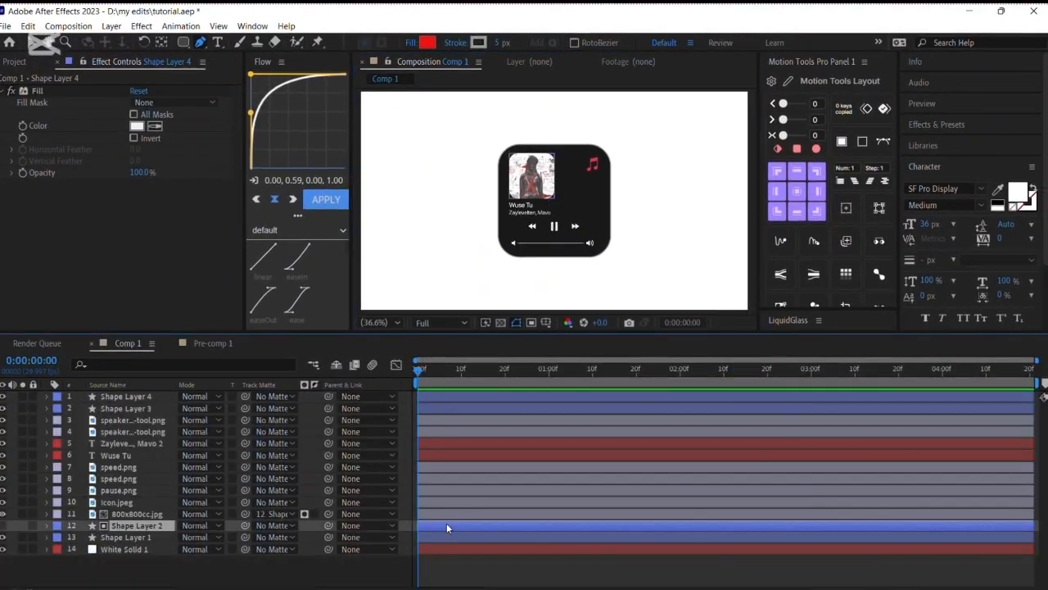
left_click(452, 524)
left_click(455, 513, "shift")
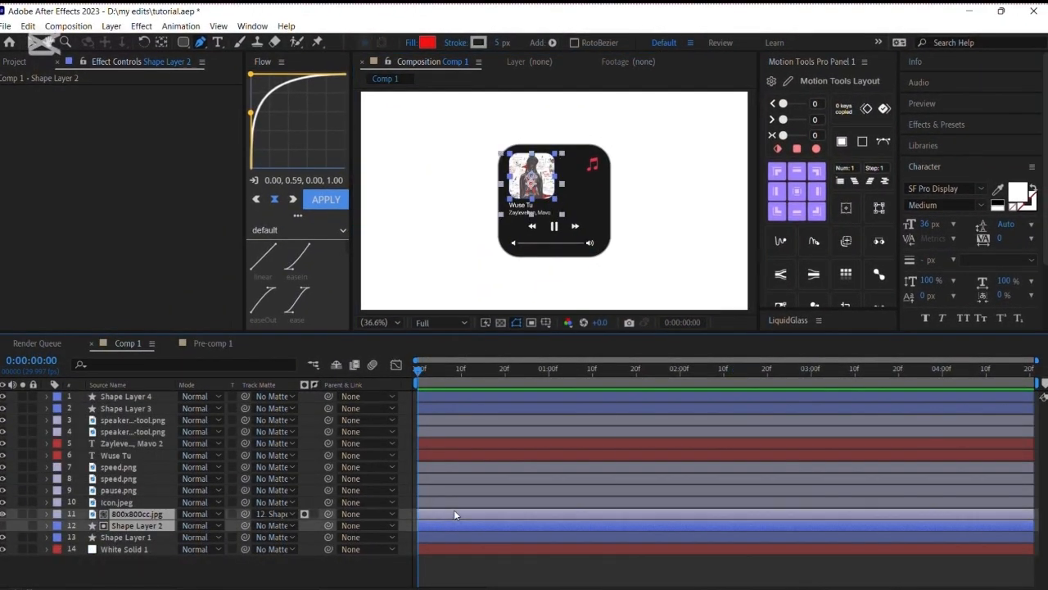
right_click(456, 511)
left_click(465, 426)
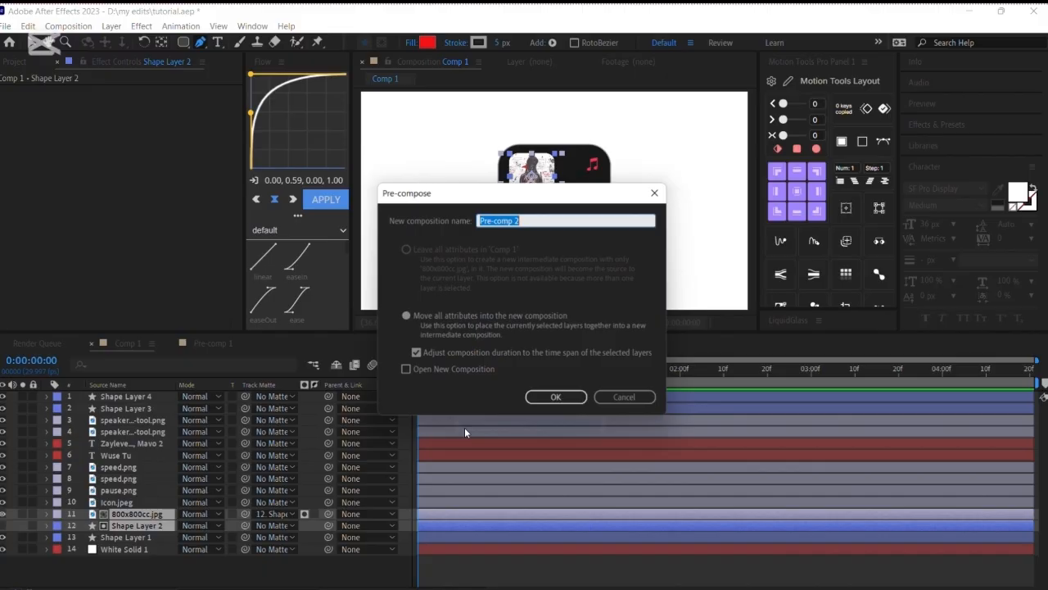
left_click(552, 396)
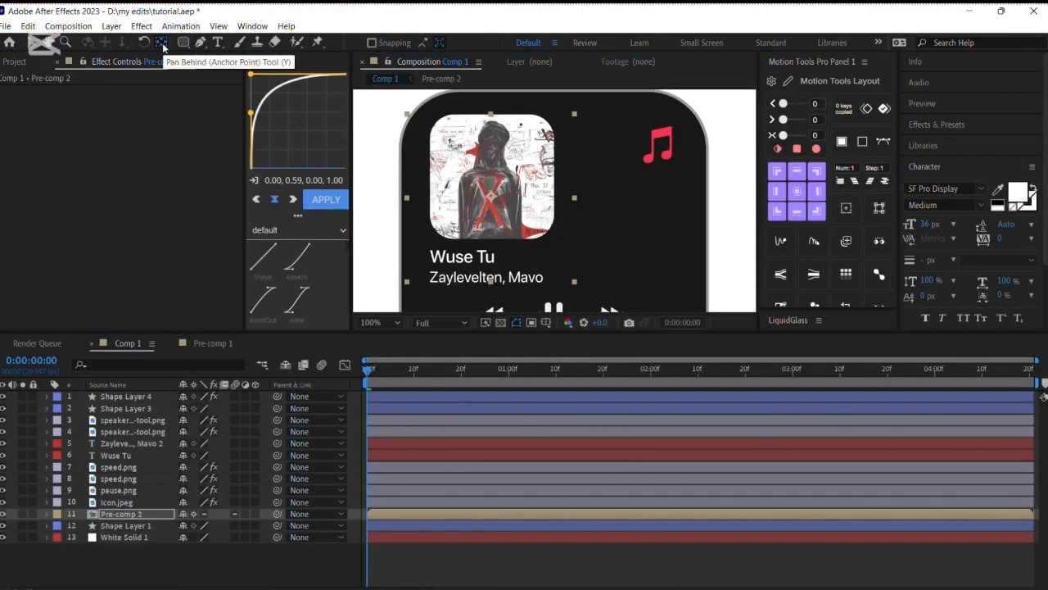
left_click(162, 43)
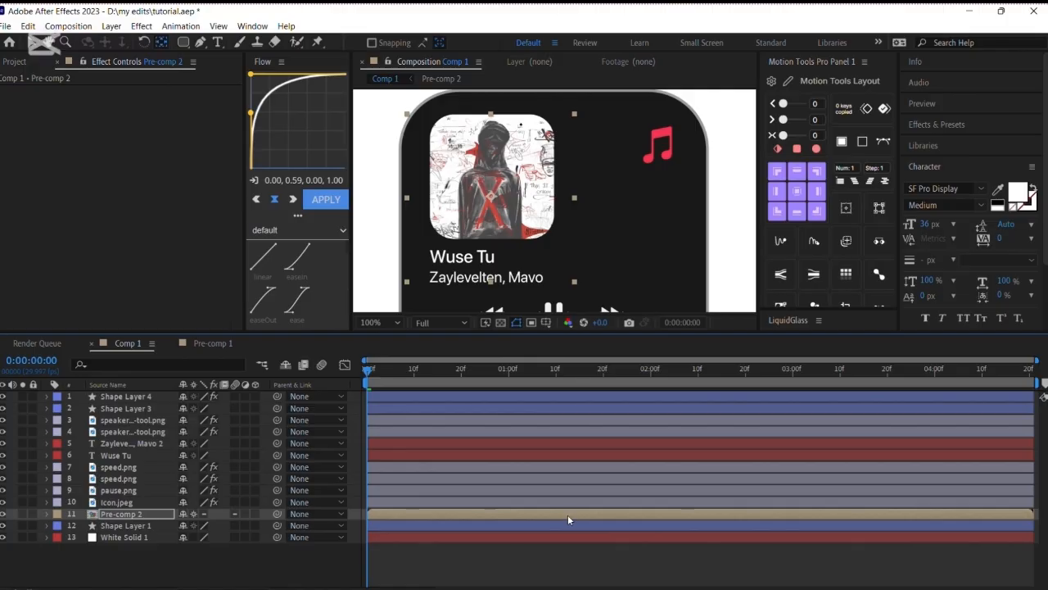
key("v")
- Parent layers 1 through 11 to the rounded square Shape Layer 1 and make that layer their track matte
left_click_drag(85, 525, 106, 399)
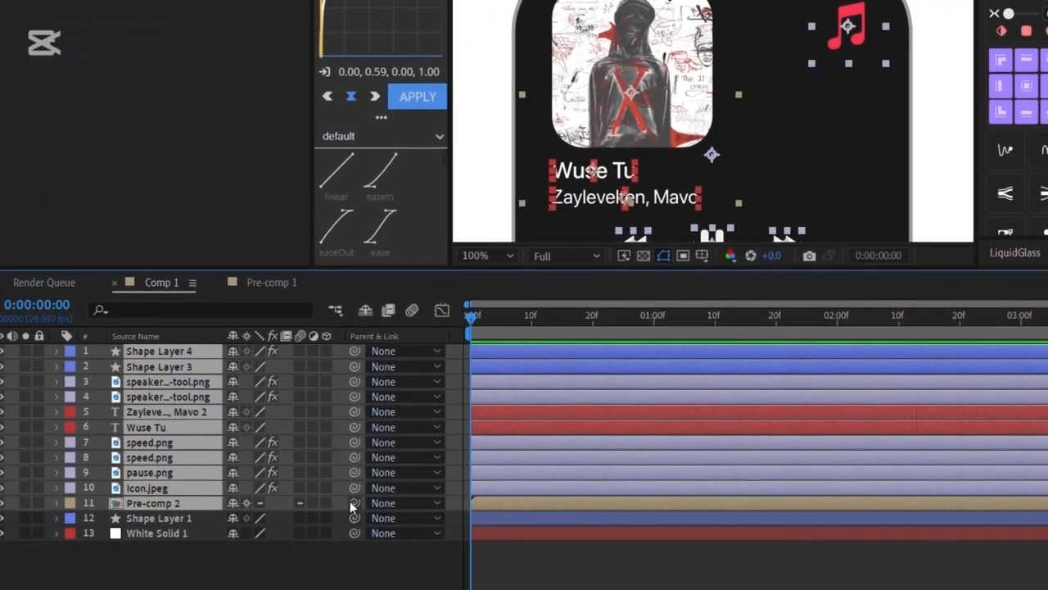
left_click_drag(351, 503, 218, 519)
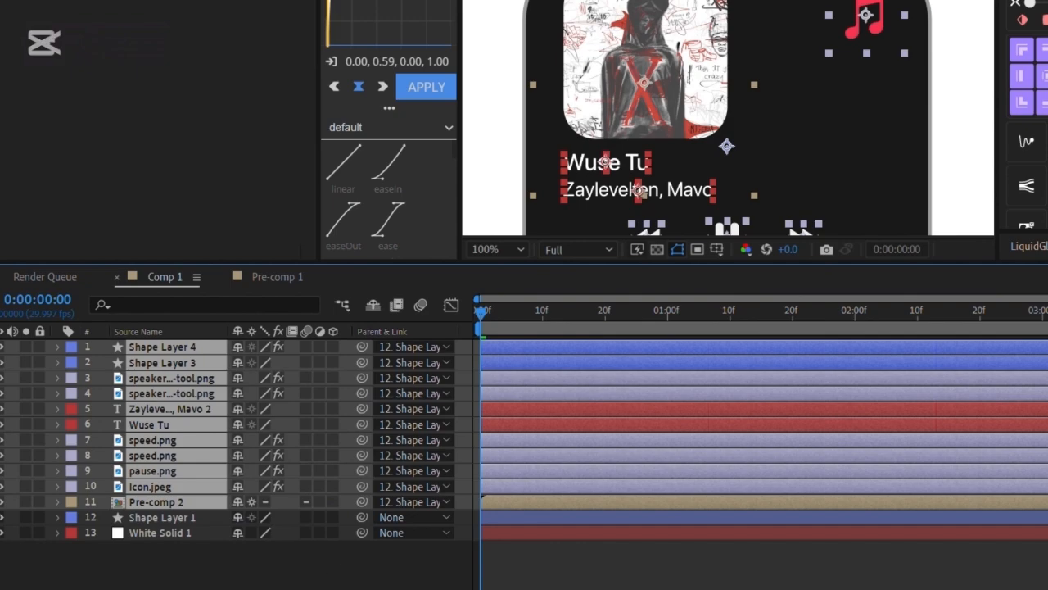
key("F4")
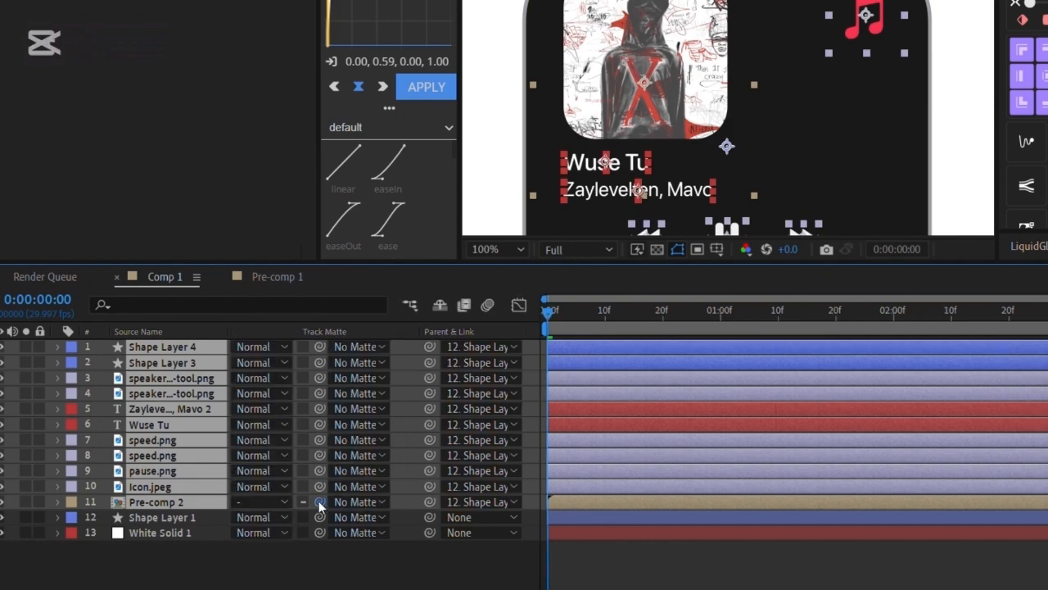
left_click_drag(319, 503, 215, 524)
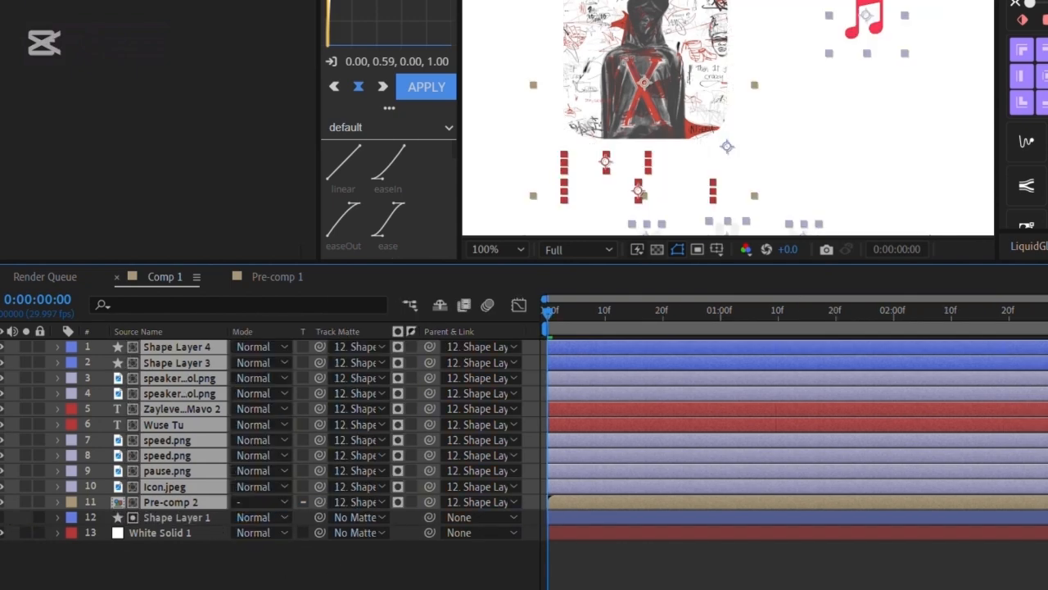
left_click(483, 260)
left_click(463, 304)
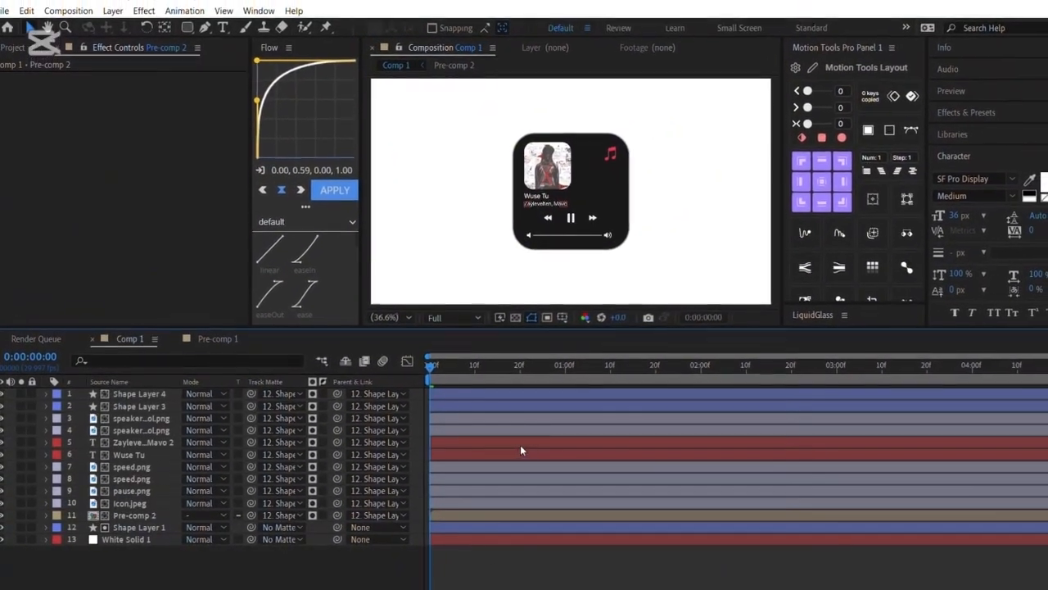
- Test the parenting by moving Shape Layer 1 slightly down, and undo the move
left_click(443, 529)
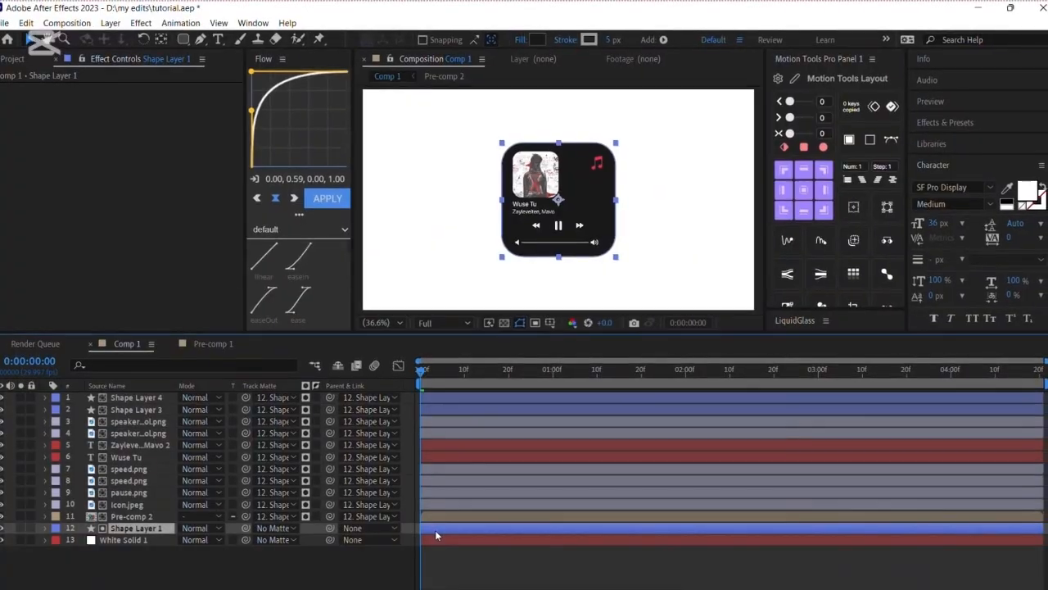
key("p")
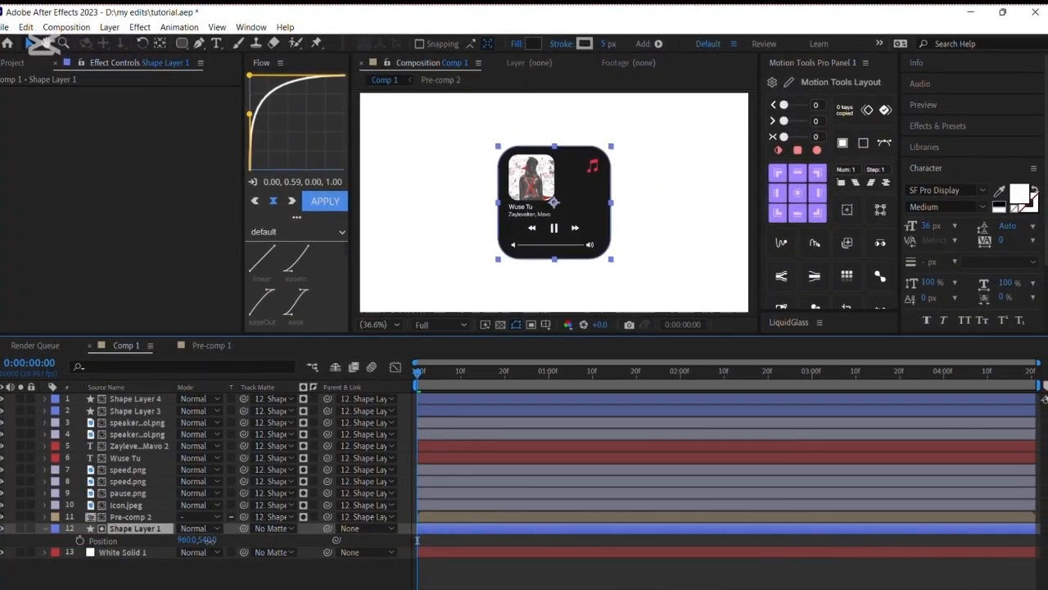
left_click_drag(210, 540, 233, 540)
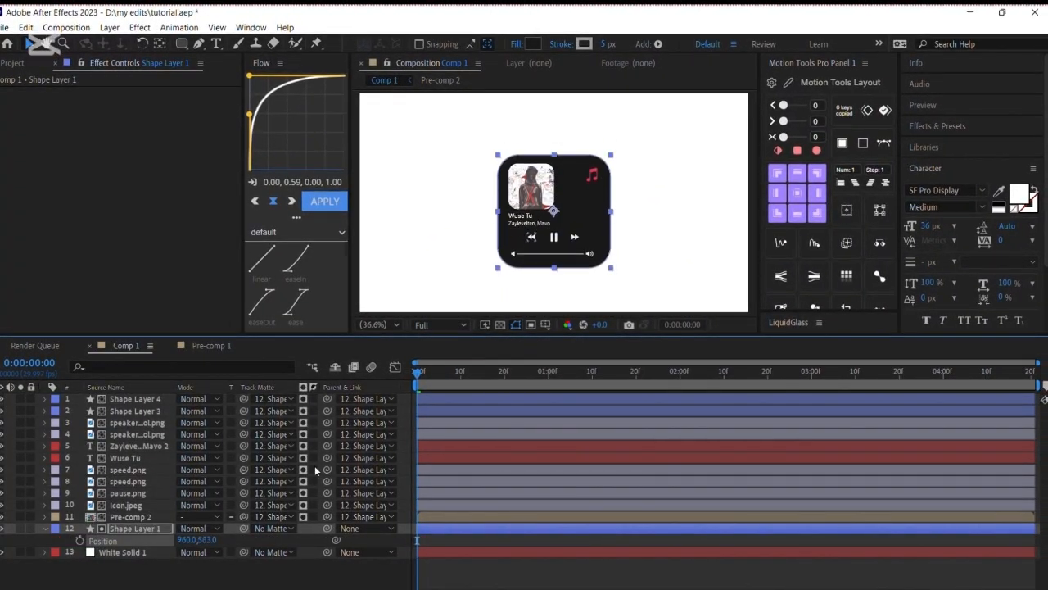
key("ctrl+z")
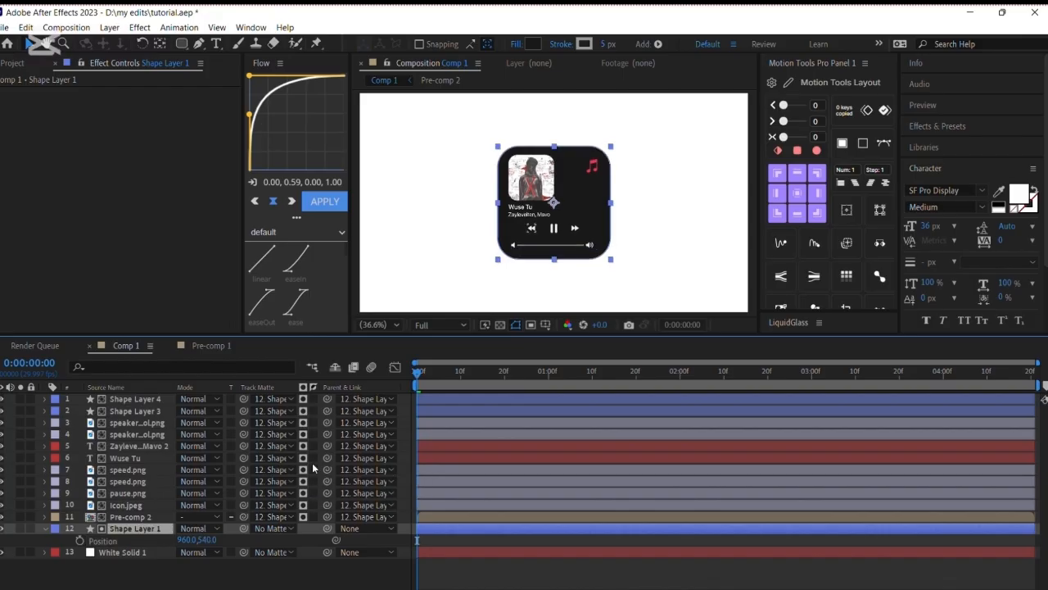
- Test the track matte by moving Pre-comp 2 up past the square's upper edge, and undo the move
left_click(475, 517)
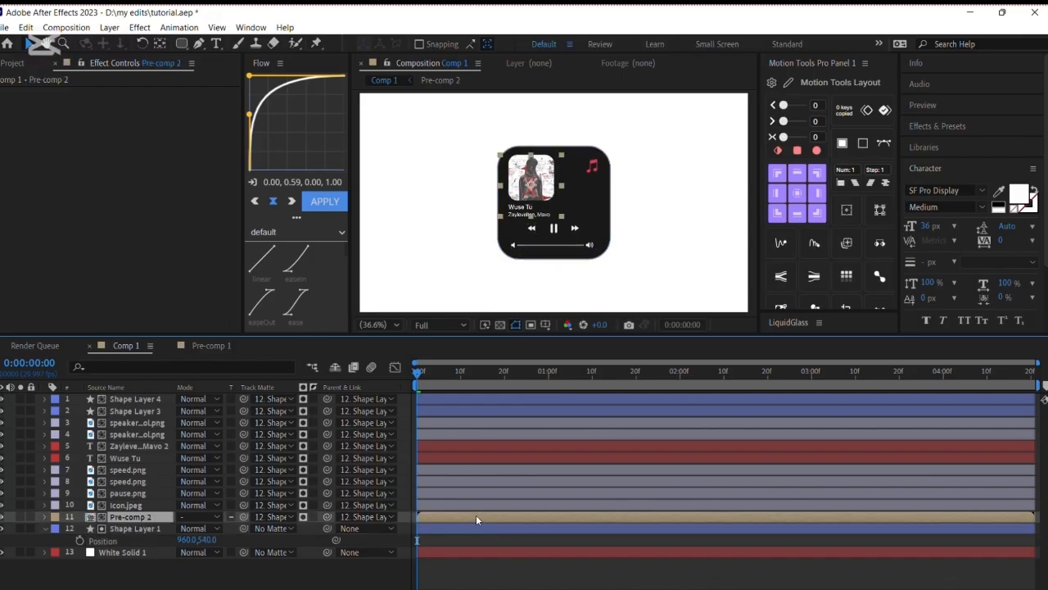
key("p")
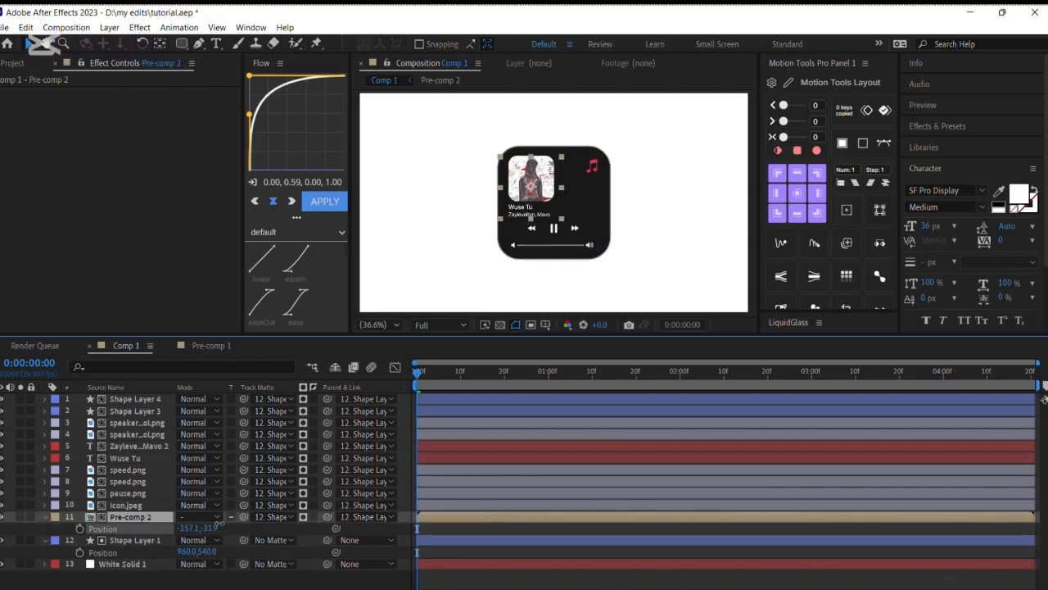
left_click_drag(226, 514, 83, 490)
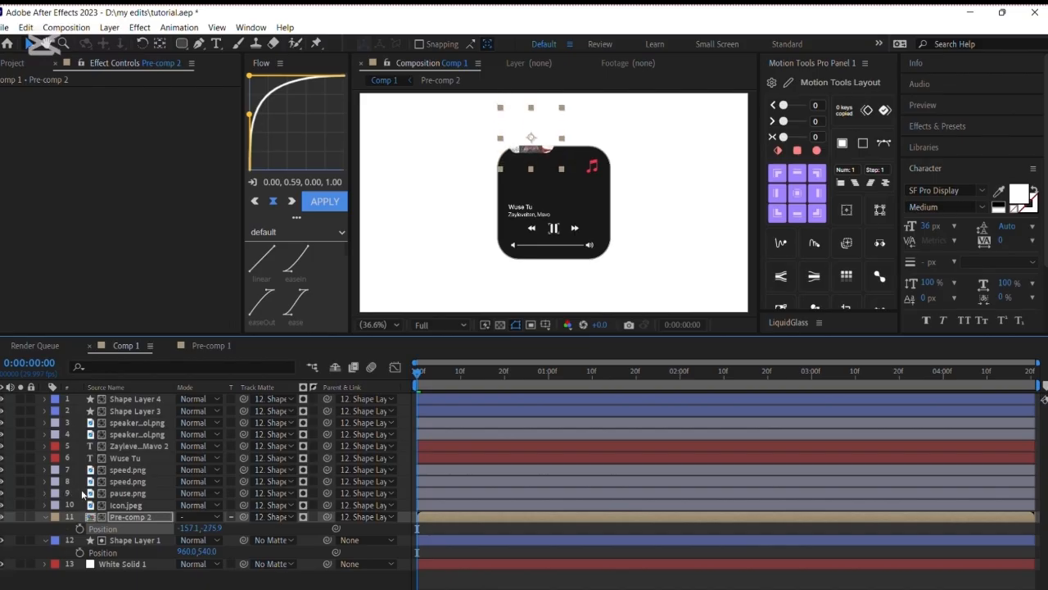
key("ctrl+z")
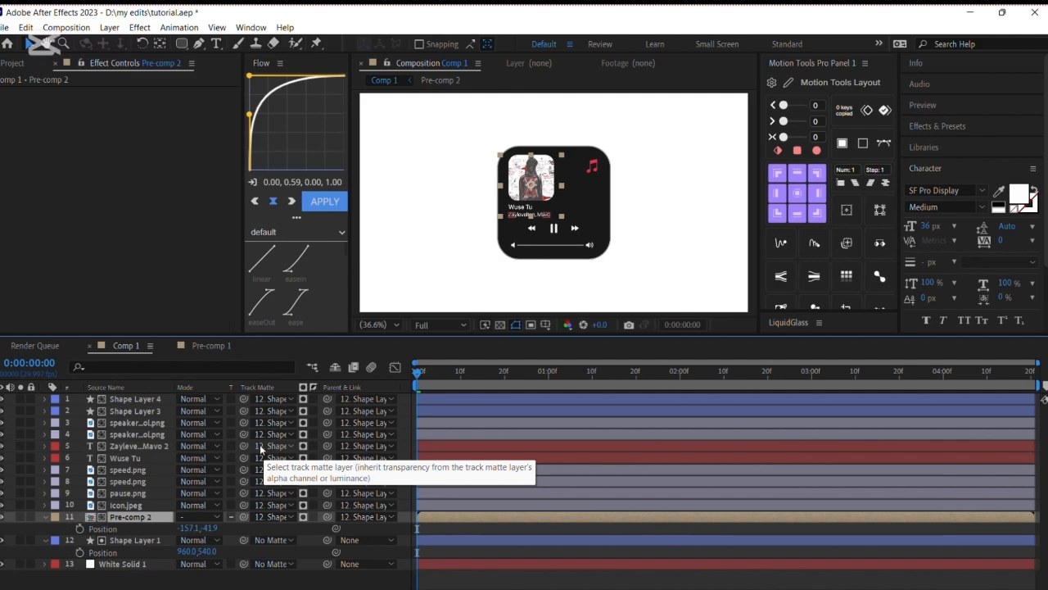
- Keyframe the positions of layers 1 through 11 so they rise from below the square, and shift the keyframes about two frames later
left_click(432, 398, "shift")
key("p")
key("p")
key("alt+shift+p")
left_click_drag(416, 407, 426, 407)
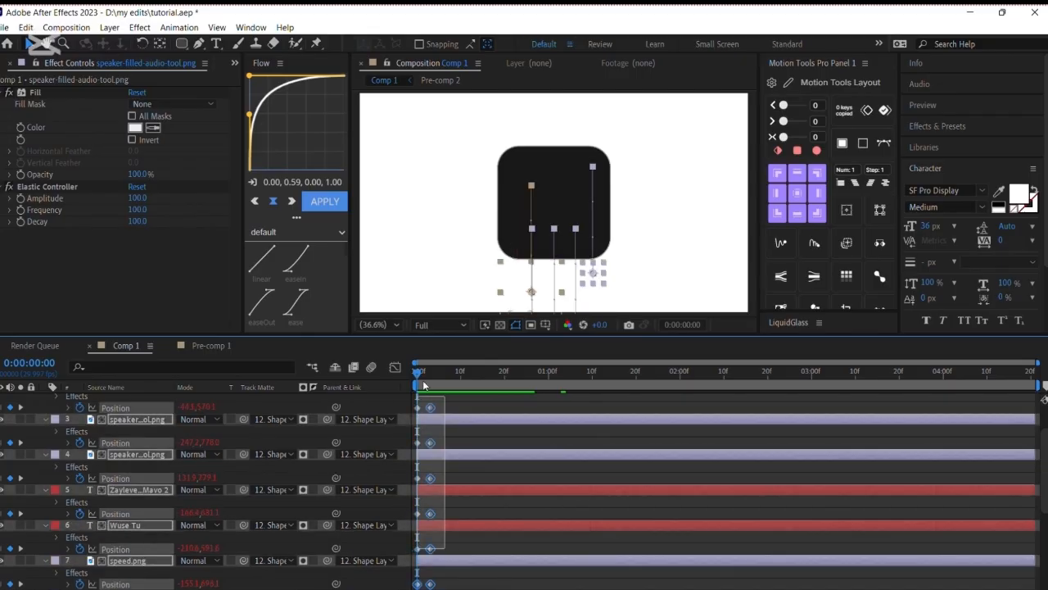
- Keyframe the rectangle Size of Shape Layer 1 from 557.8 by 0 at the first frame to 557.8 by 557.8 at about frame three
left_click(465, 562)
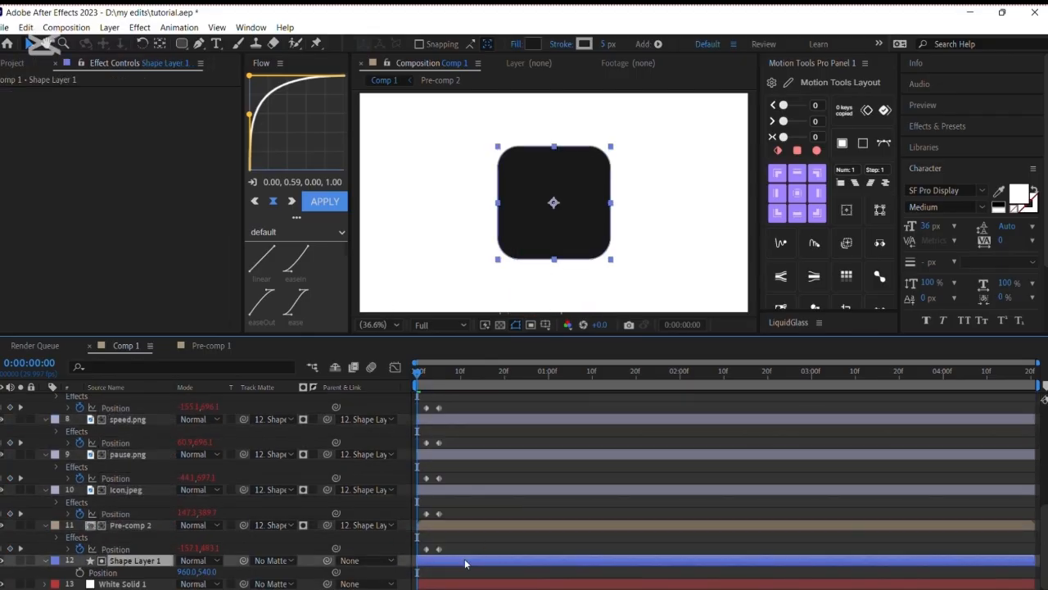
key("u")
key("u")
scroll(465, 564, "down", 4)
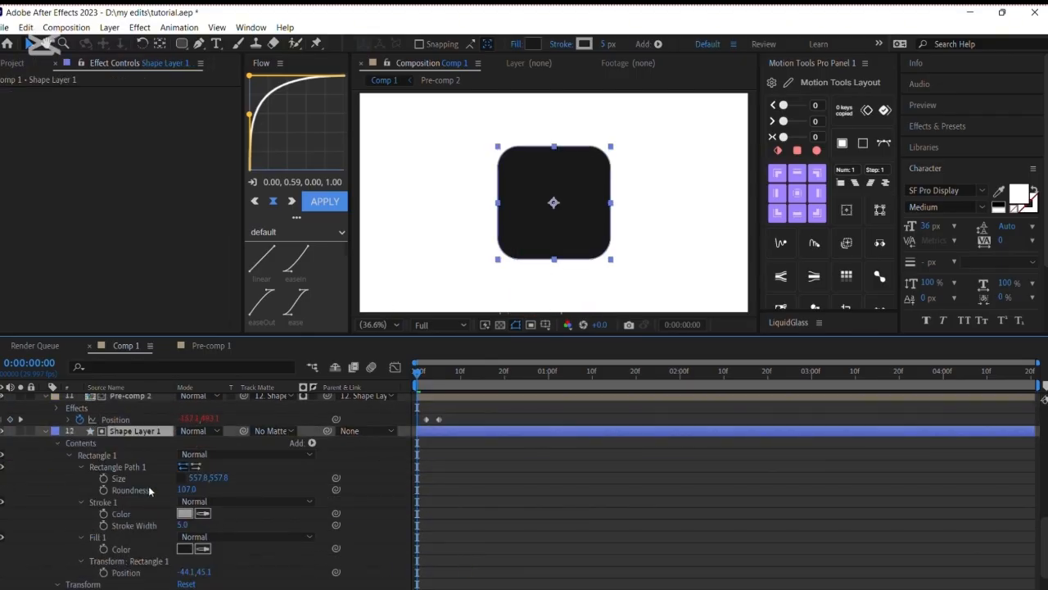
left_click(104, 477)
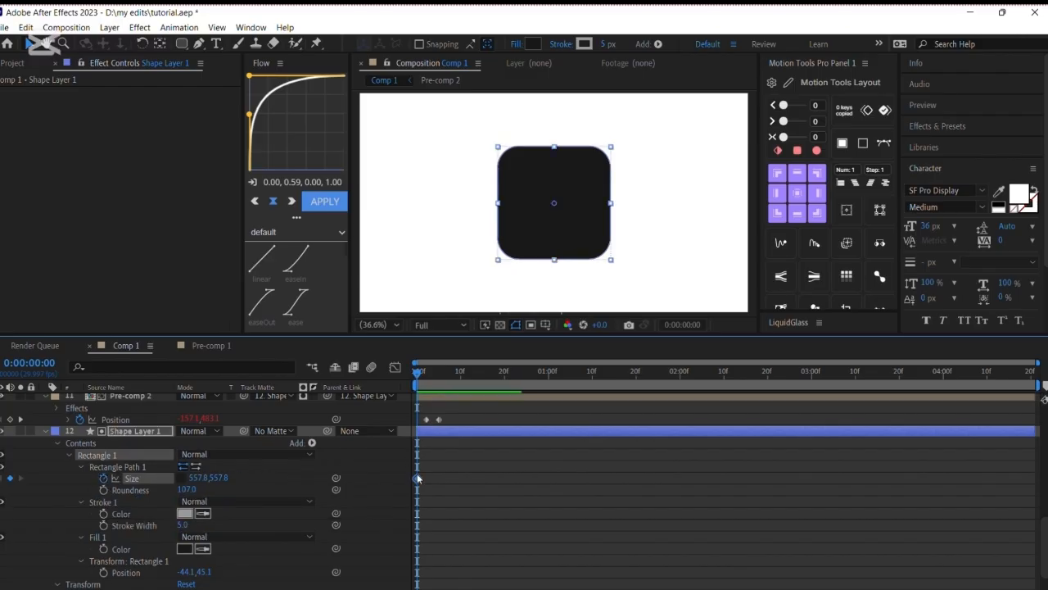
left_click_drag(423, 480, 427, 485)
key("Return")
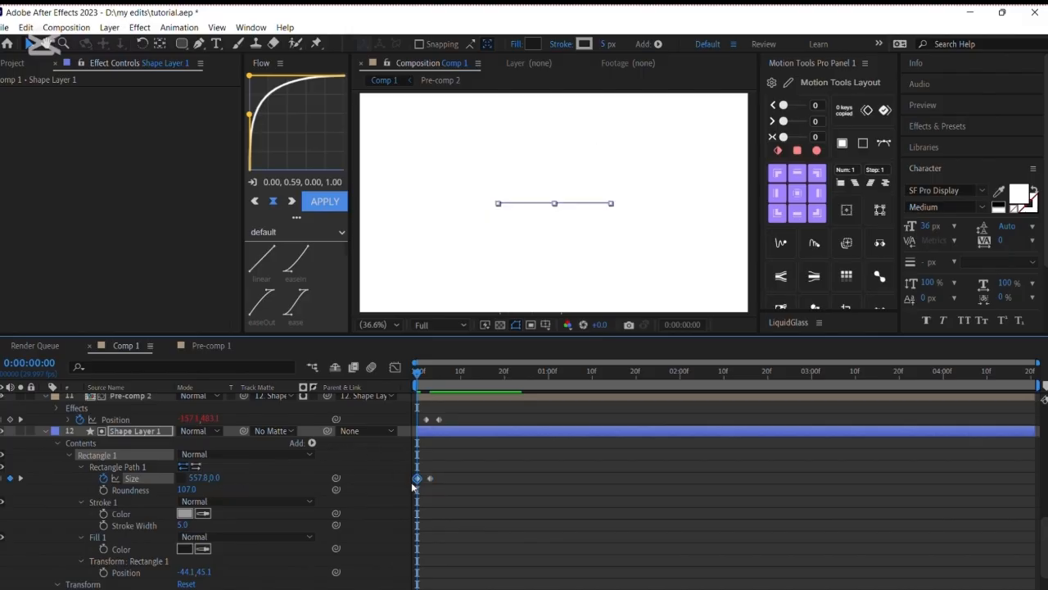
- Apply the Motion Tools elastic expression to Shape Layer 1's Size keyframes and preview the widget's opening animation
left_click_drag(414, 487, 446, 462)
left_click(788, 252)
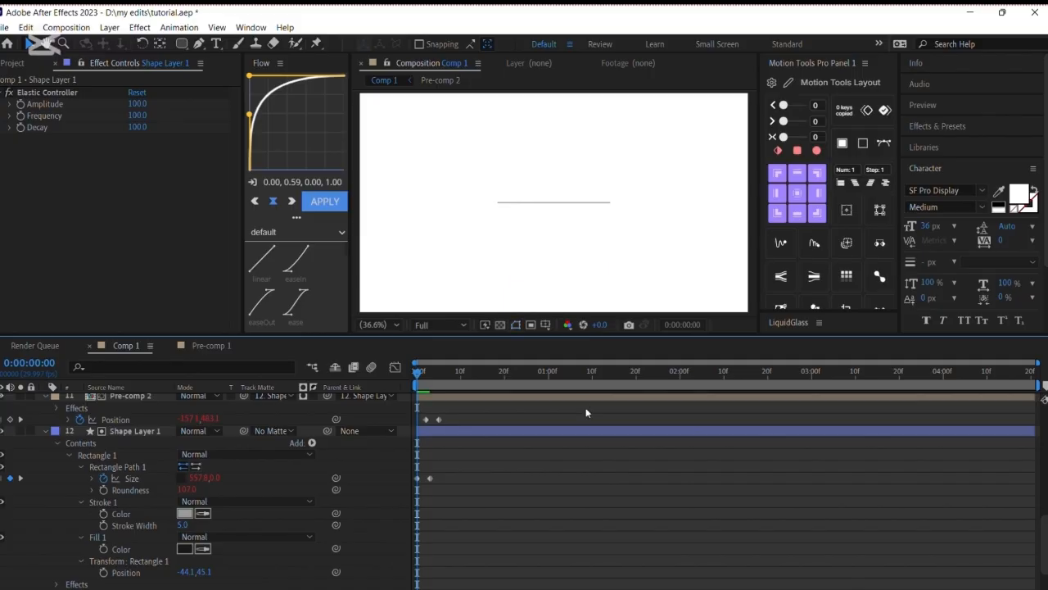
key("space")
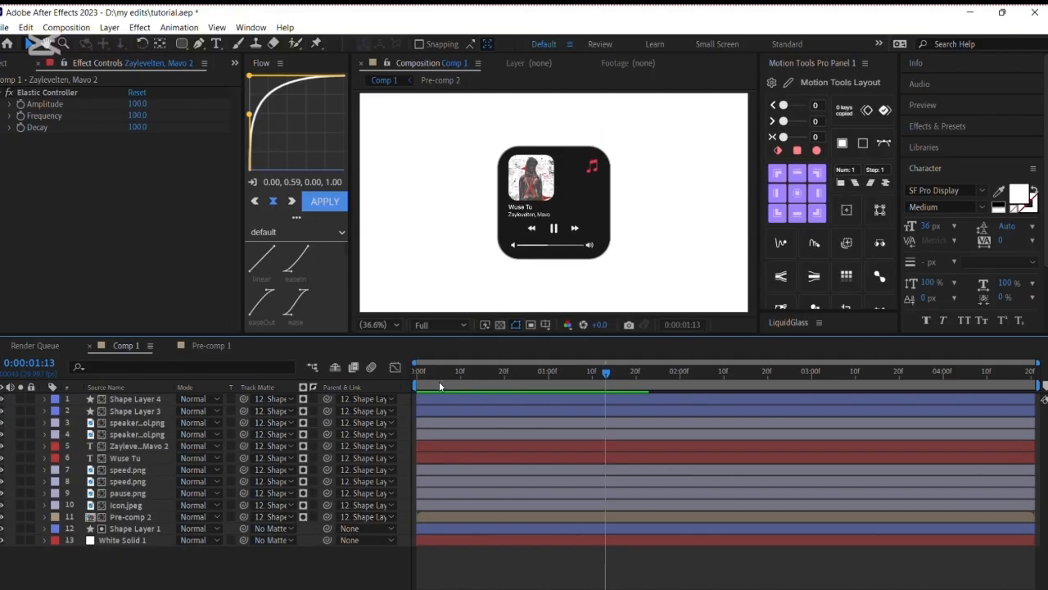
left_click_drag(439, 381, 366, 403)
key("space")
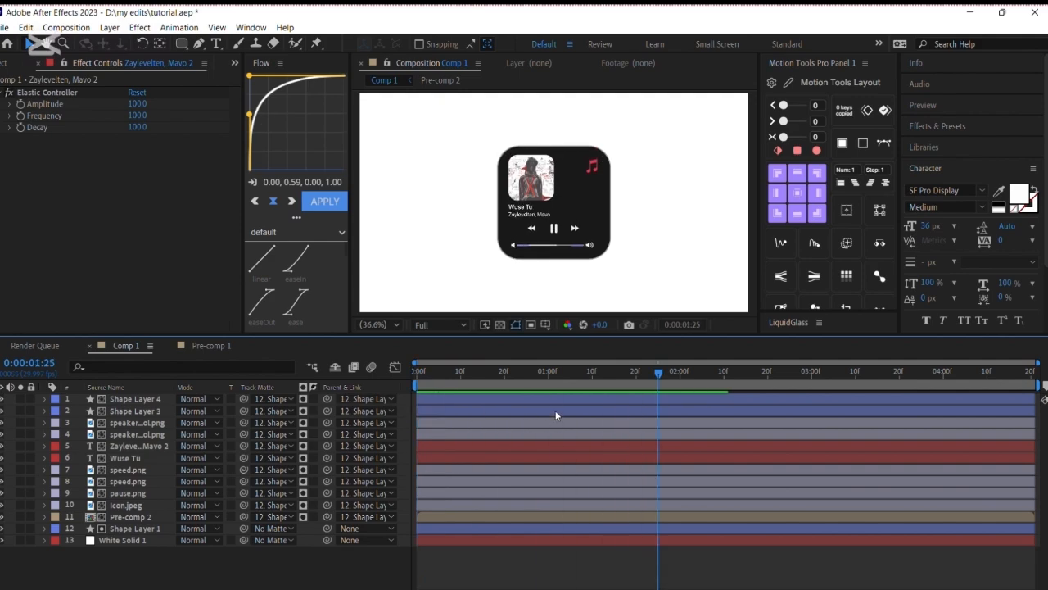
left_click(480, 378)
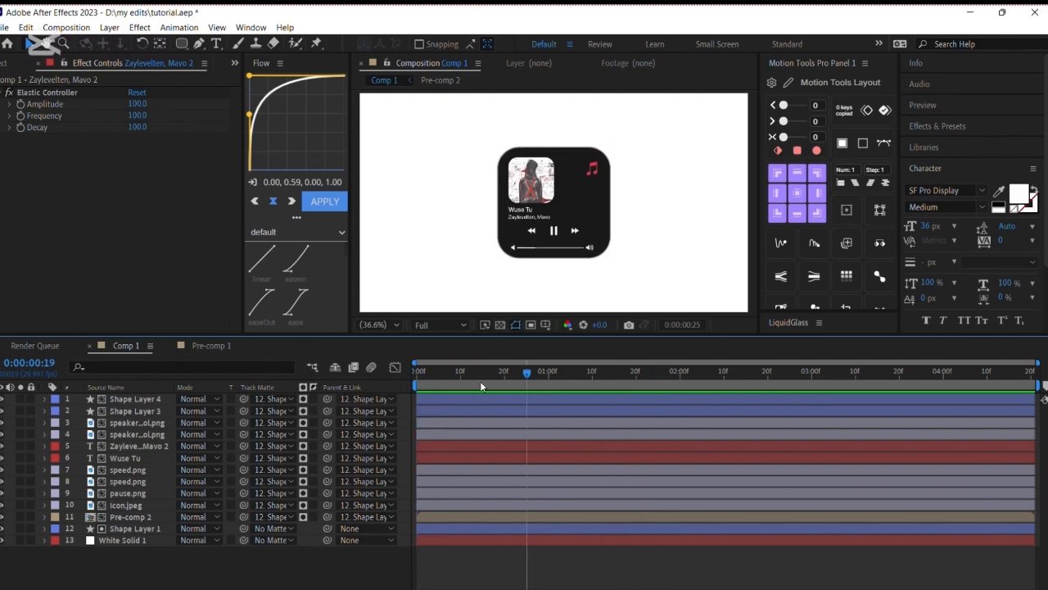
- Add Size and Roundness keyframes to the rectangle of Shape Layer 1 at 0:00:01:20
left_click(644, 528)
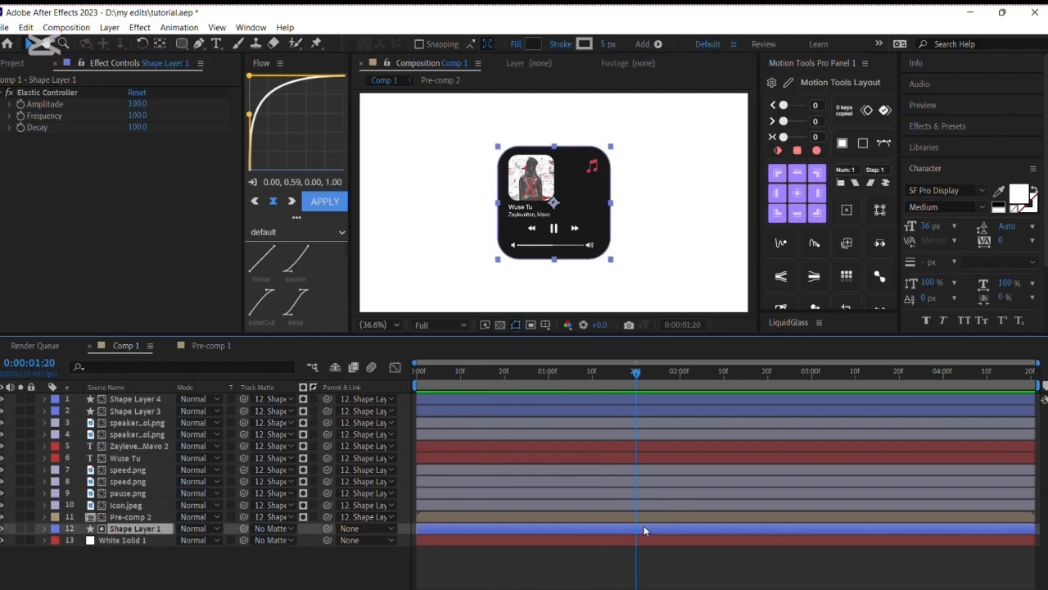
key("u")
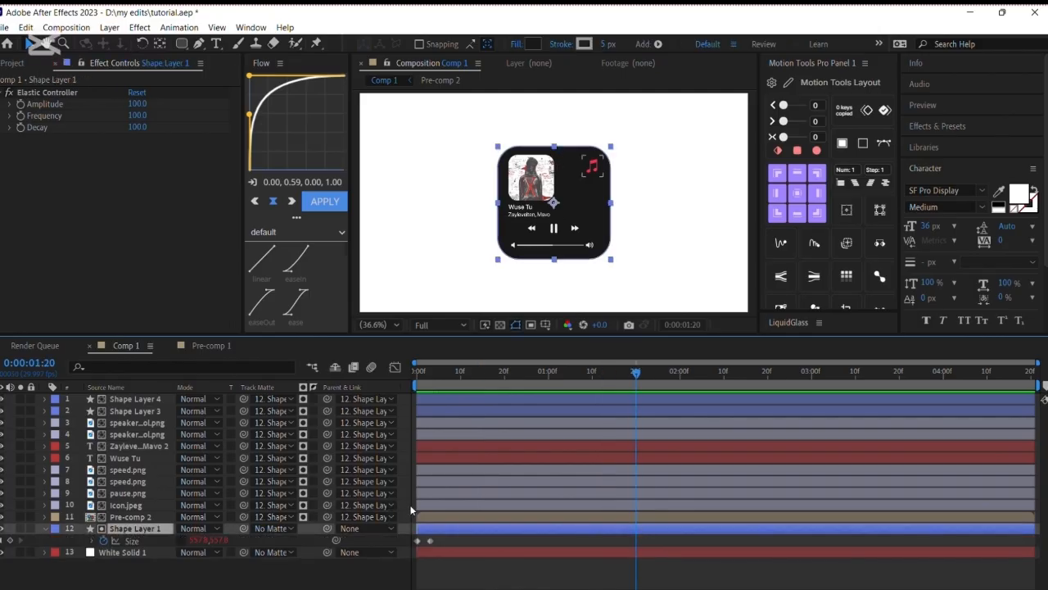
key("e")
key("e")
scroll(665, 573, "down", 3)
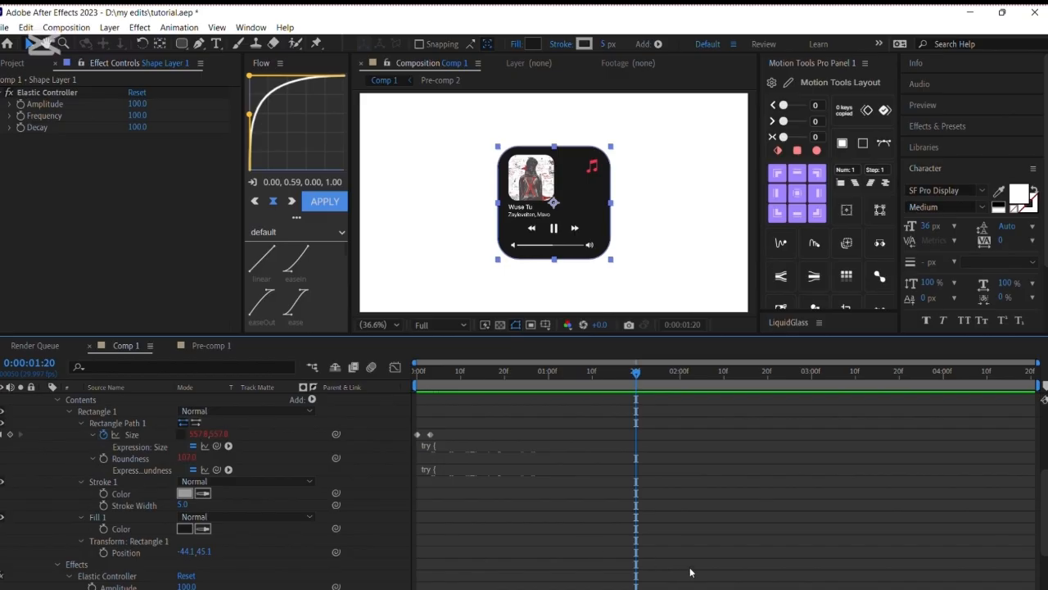
scroll(690, 572, "up", 1)
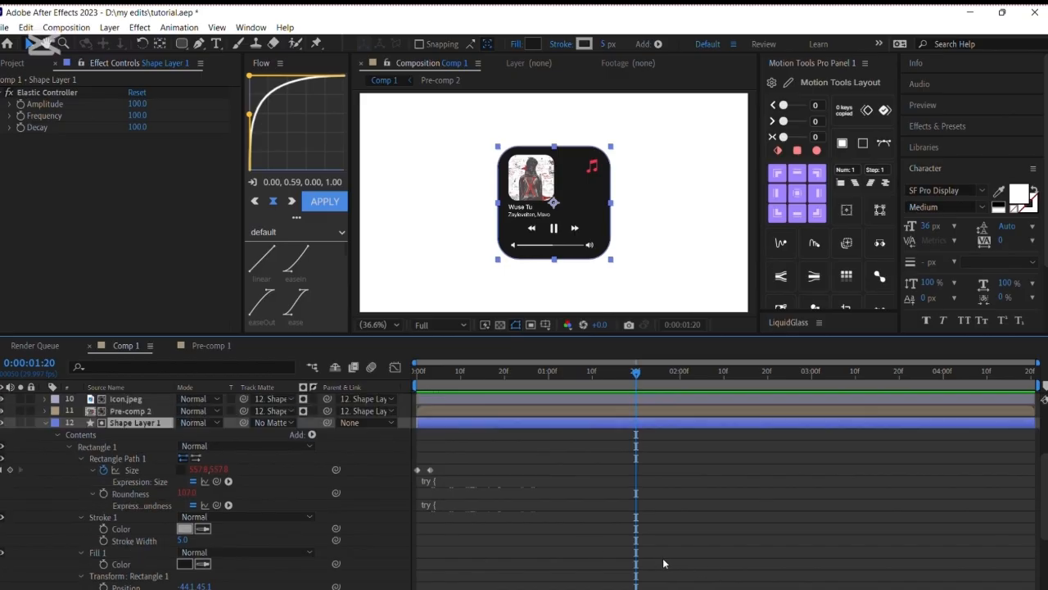
left_click(102, 494)
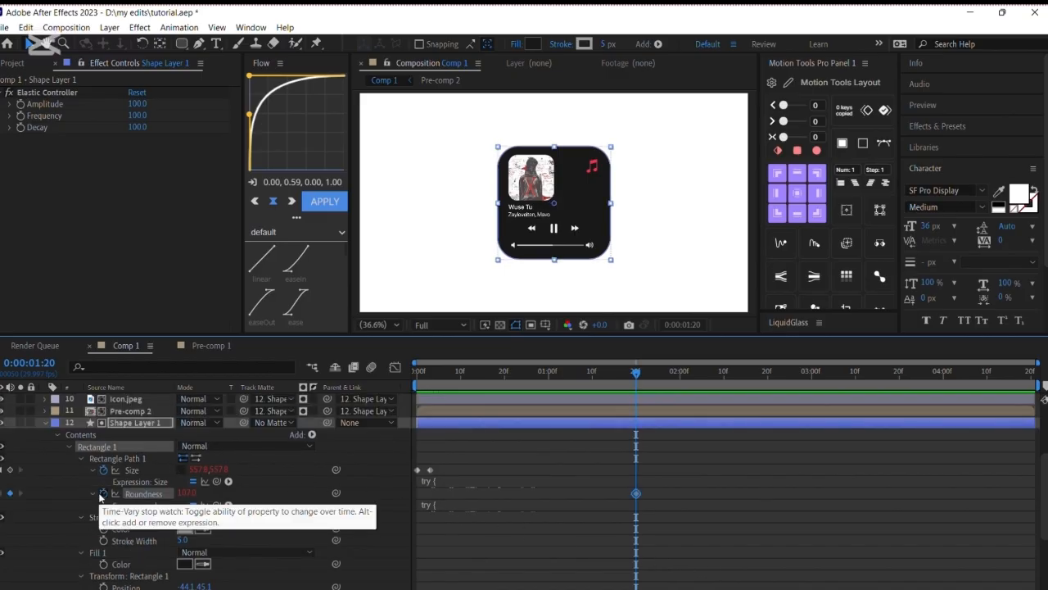
left_click(11, 470)
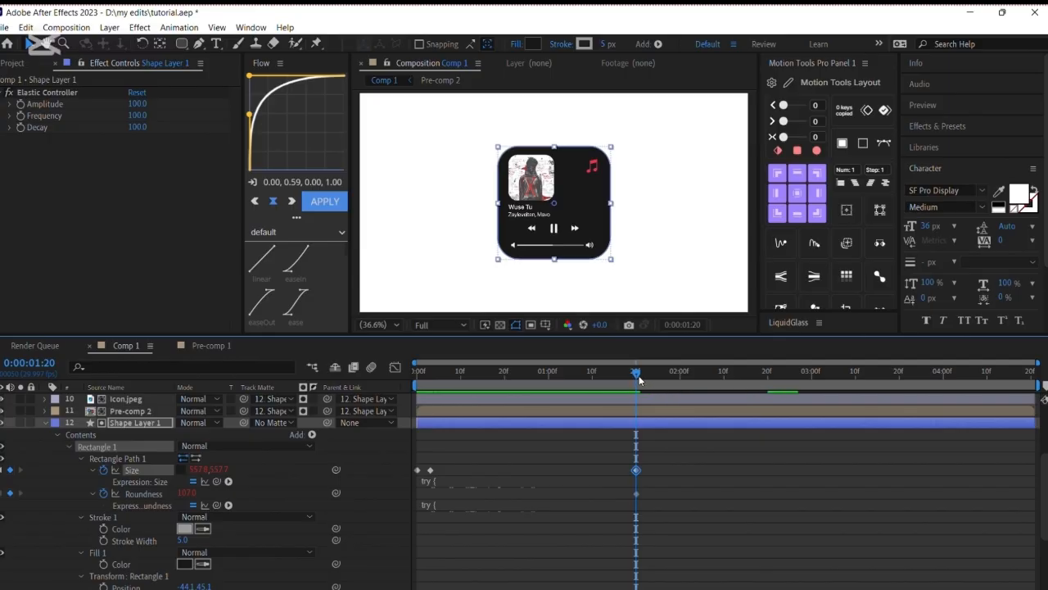
- At 0:00:01:23, set Shape Layer 1's rectangle Size to about 700.8 by 952.8 and reduce its Roundness
key("Page_Down")
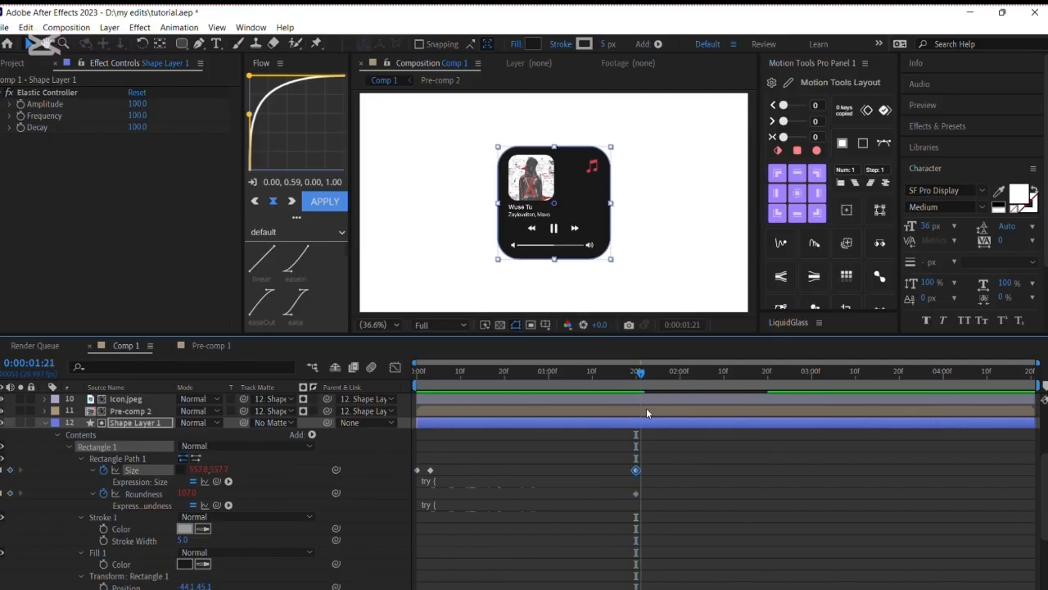
key("Page_Down")
key("Page_Down")
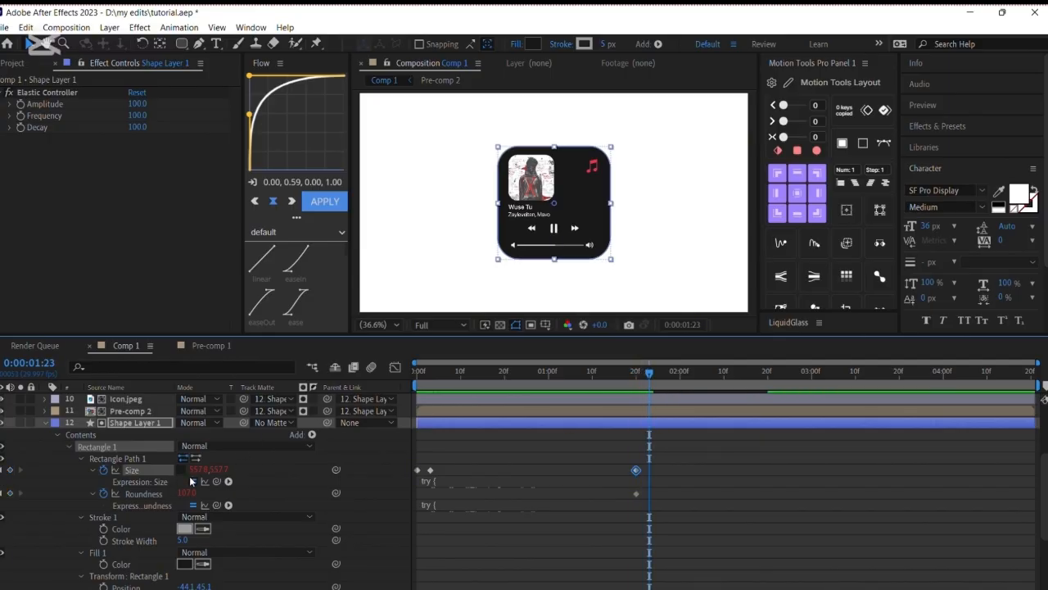
left_click_drag(211, 469, 463, 475)
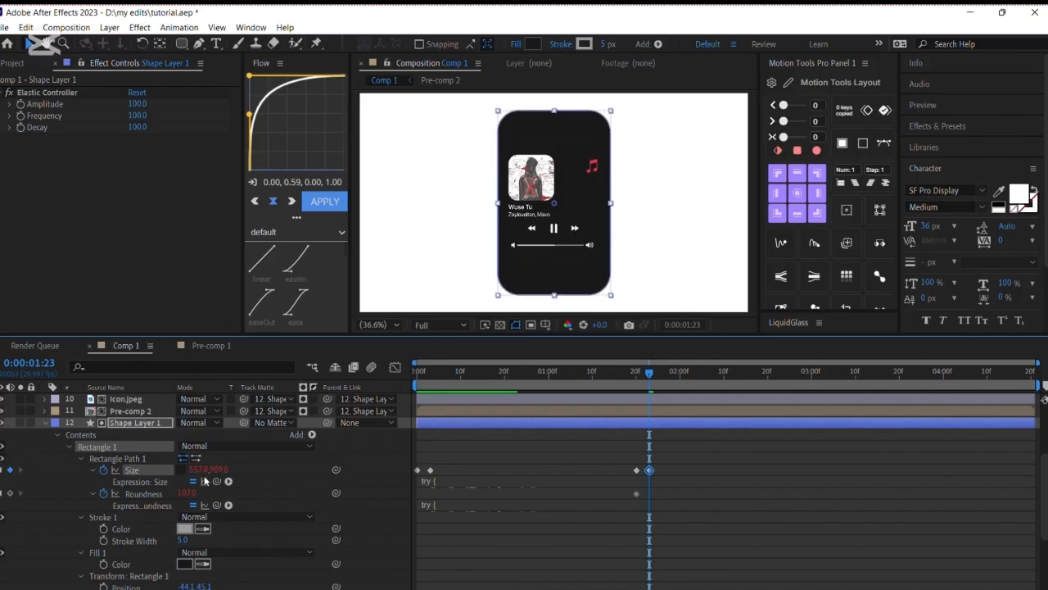
left_click_drag(196, 473, 244, 477)
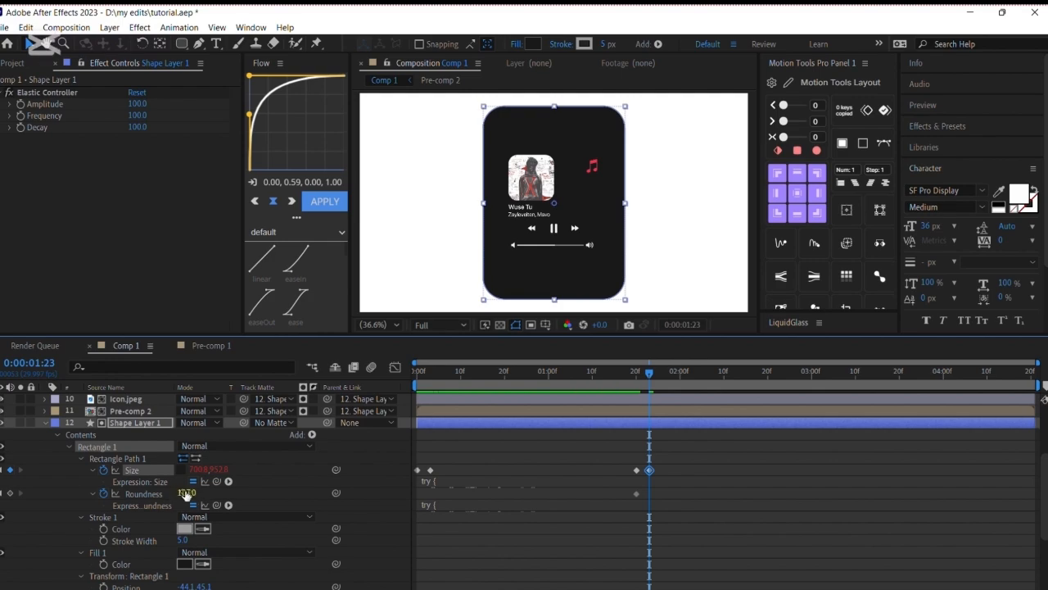
left_click_drag(186, 495, 201, 494)
- Preview the background square's expansion from about 0:00:01:08
left_click(620, 375)
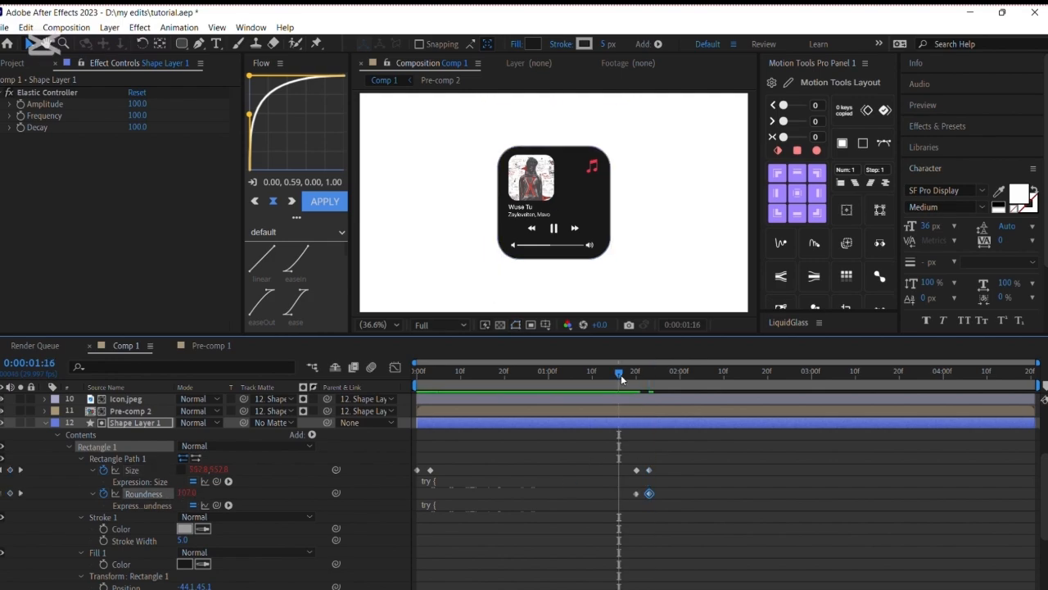
left_click_drag(602, 385, 581, 392)
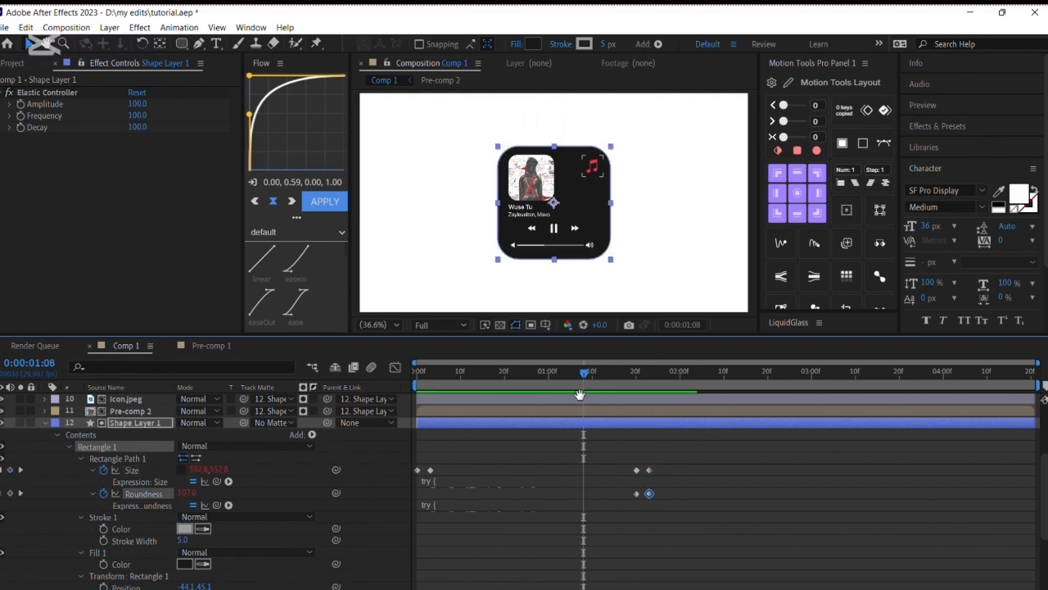
key("space")
key("space")
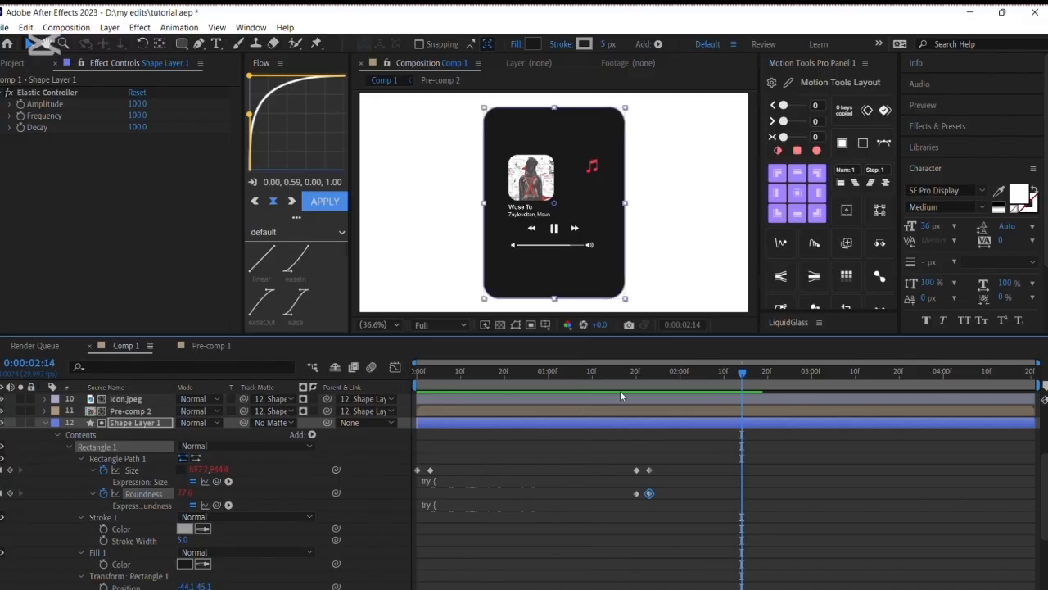
- Keyframe Pre-comp 2's position and scale from 0:00:01:20 to 0:00:01:23, enlarging it to 243% and centring it horizontally in the widget
left_click(635, 384)
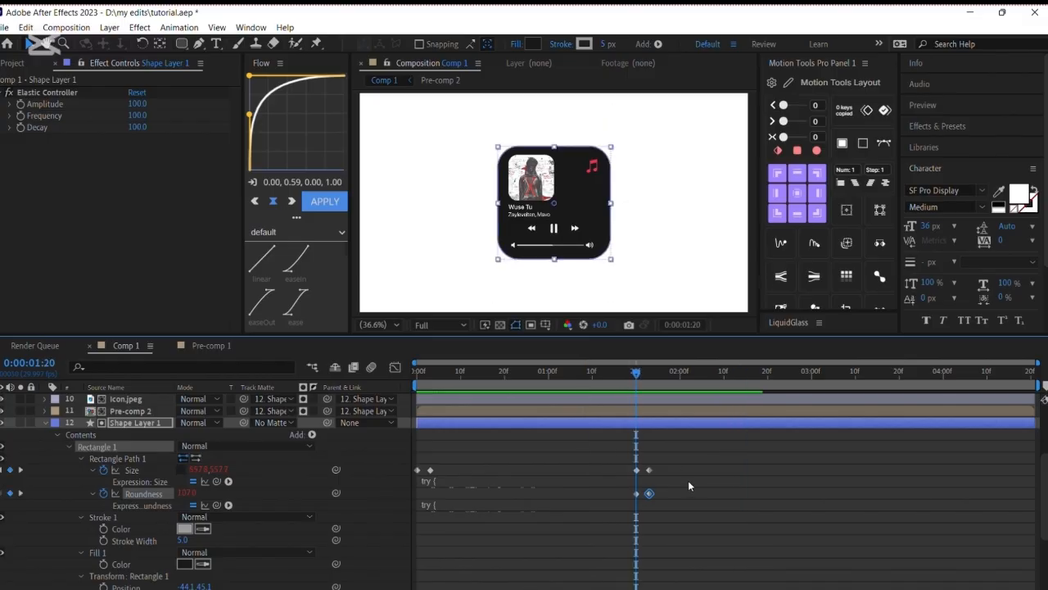
scroll(692, 482, "up", 3)
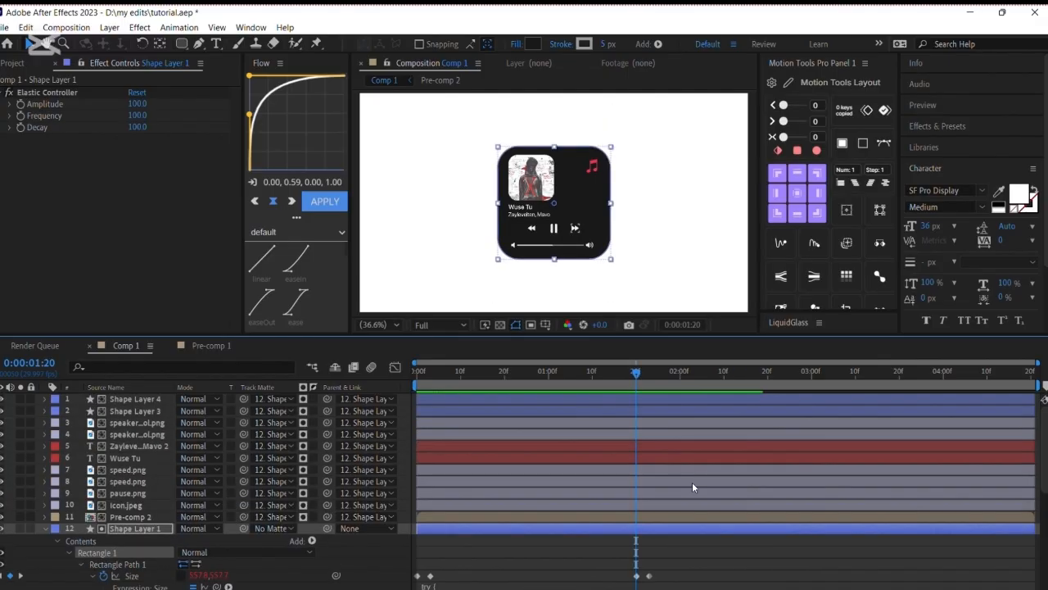
left_click(644, 517)
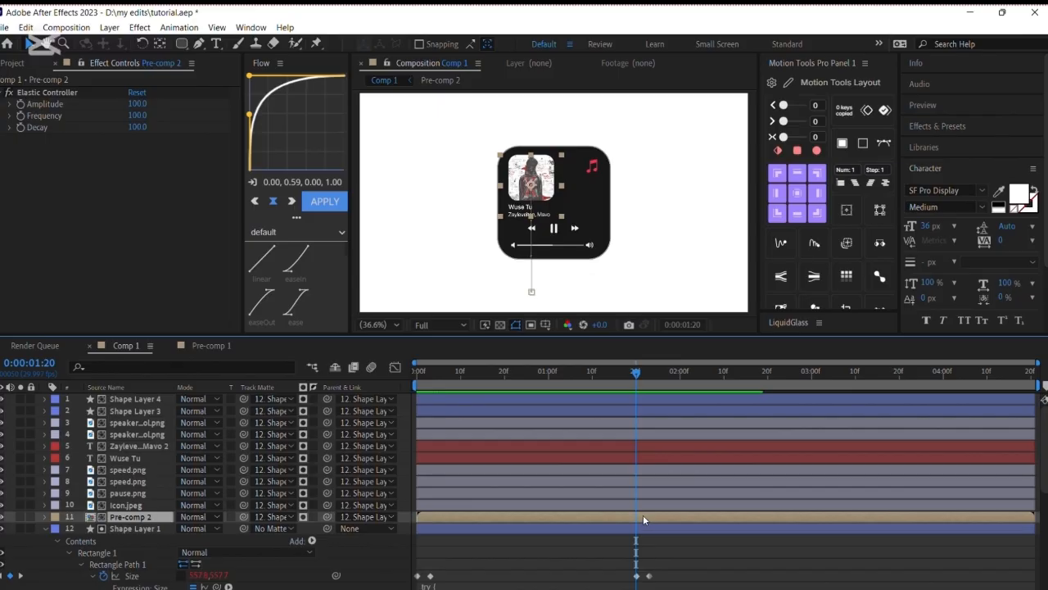
key("s")
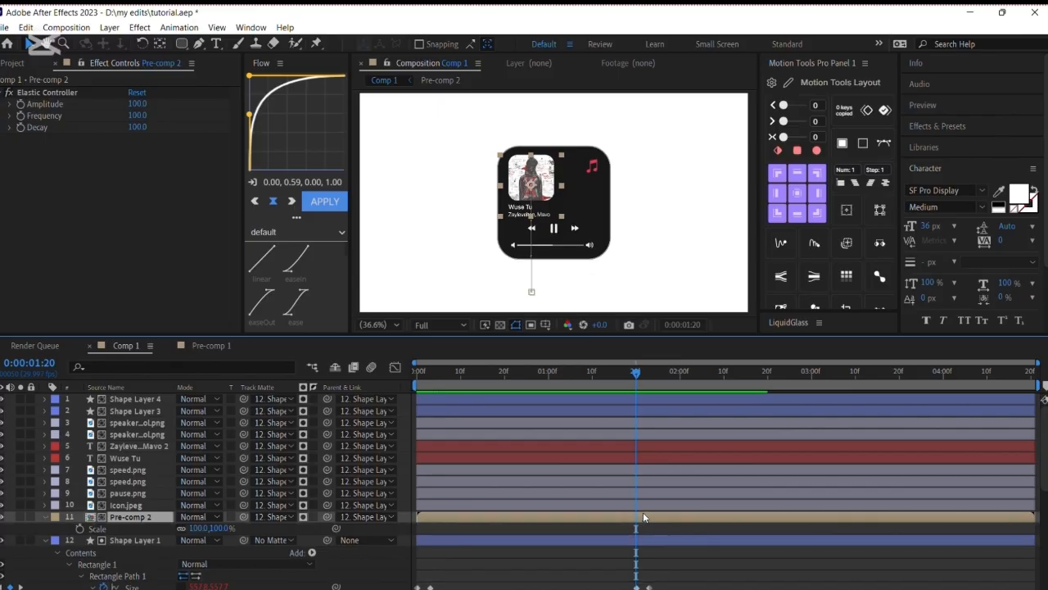
key("shift+p")
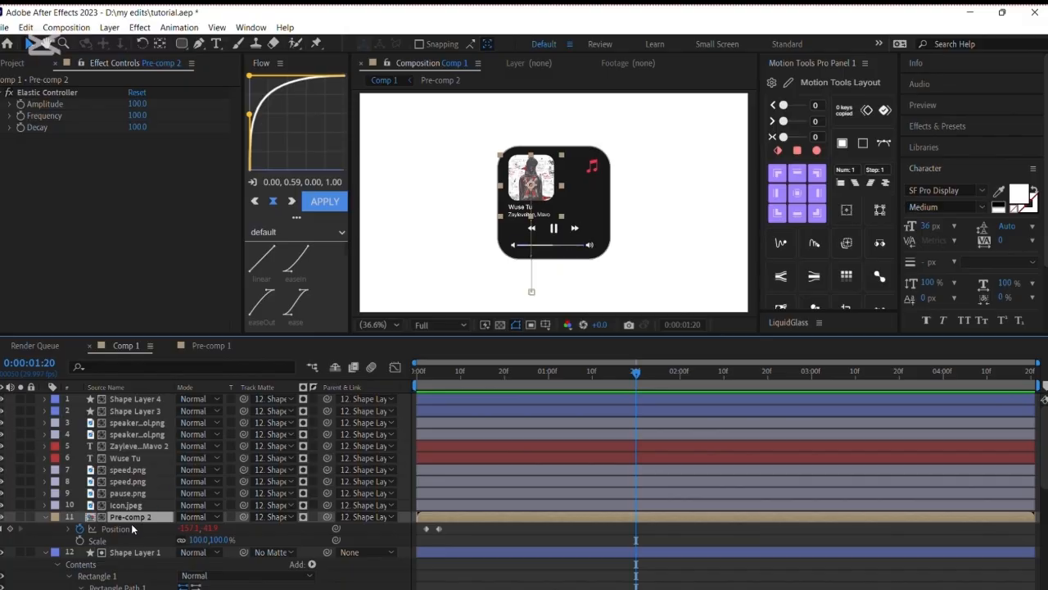
left_click(79, 540)
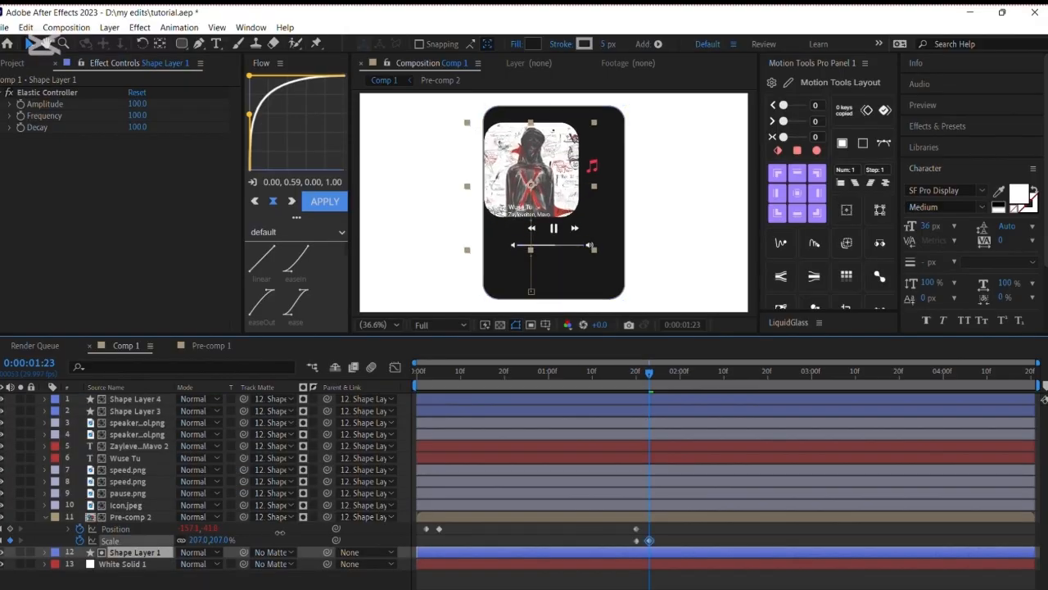
left_click_drag(190, 528, 246, 538)
double_click(673, 519)
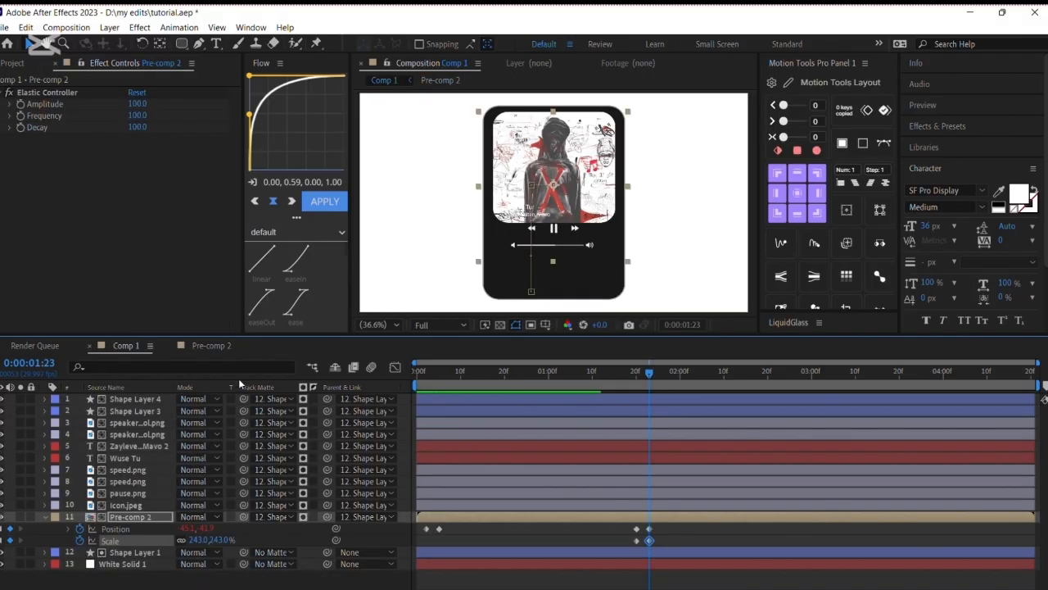
- Keyframe the opacity of Icon.jpeg from 100% at 0:00:01:20 to 0% at 0:00:01:23
left_click(661, 507)
key("u")
key("j")
left_click(518, 506)
key("t")
left_click(80, 517)
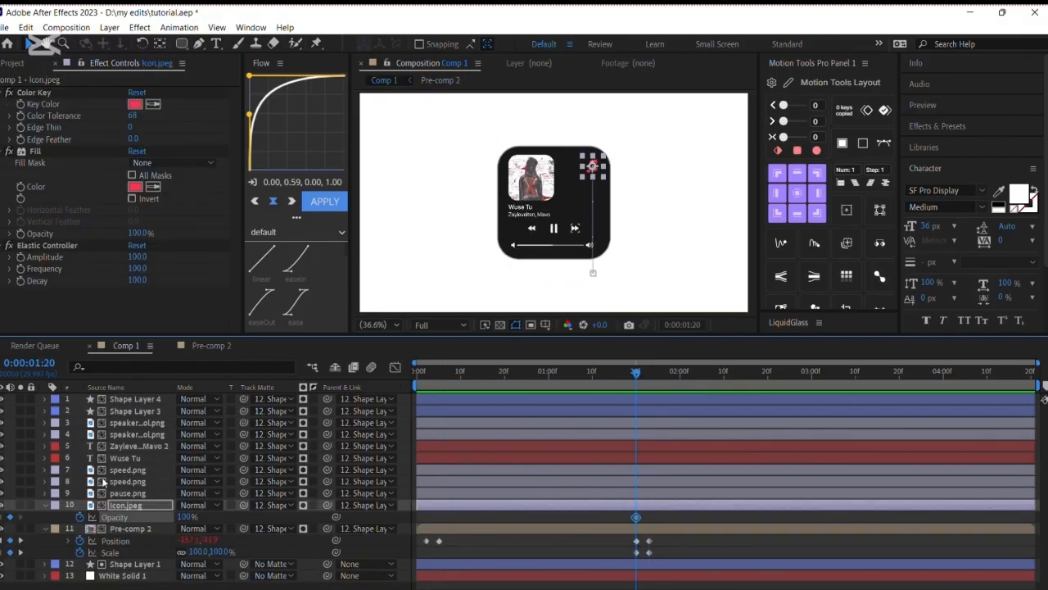
left_click(21, 540)
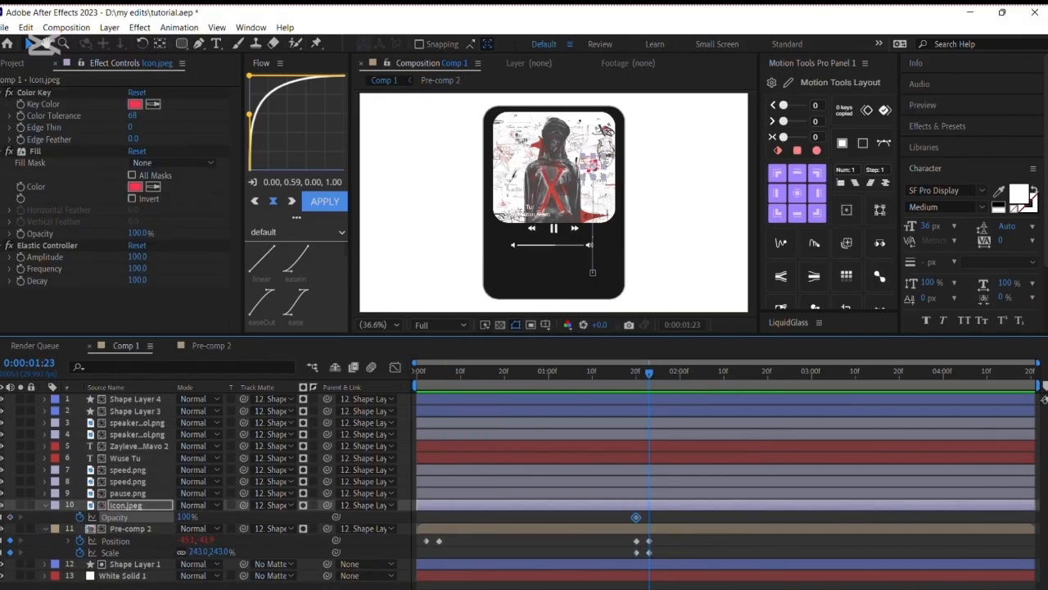
key("ctrl+v")
left_click_drag(187, 516, 105, 517)
- Keyframe the positions of pause.png and both speed.png layers at 0:00:01:20 and lower them by 120 px at 0:00:01:23
key("j")
left_click(655, 494)
left_click(654, 470, "shift")
key("p")
key("k")
left_click(9, 505)
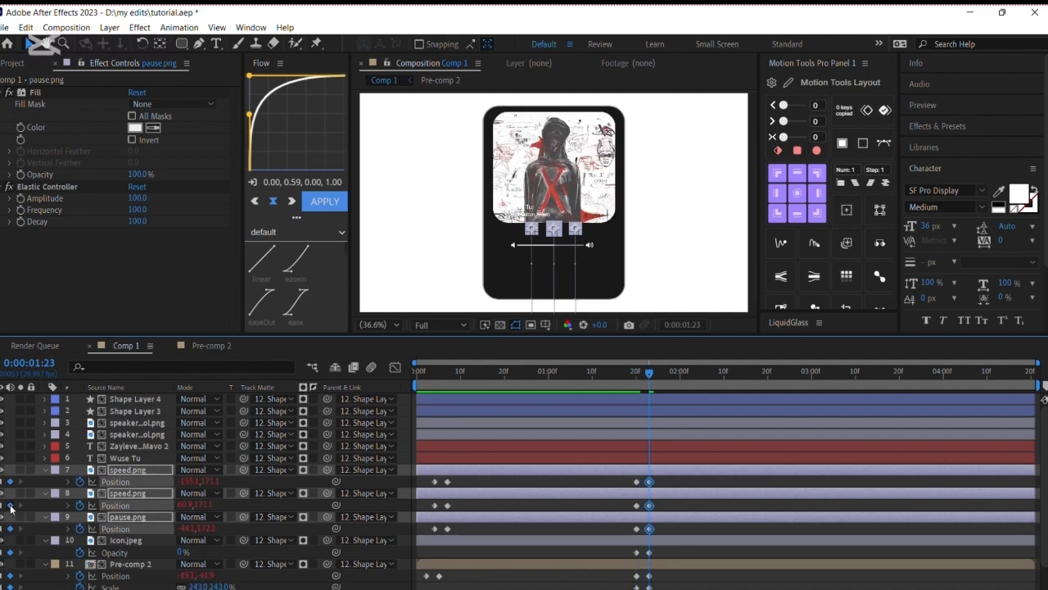
left_click_drag(208, 505, 286, 504)
- Keyframe the scale of the three playback icons, with both speed.png layers at 10% and pause.png at 12% at 0:00:01:23
key("u")
left_click(25, 533)
left_click(647, 470)
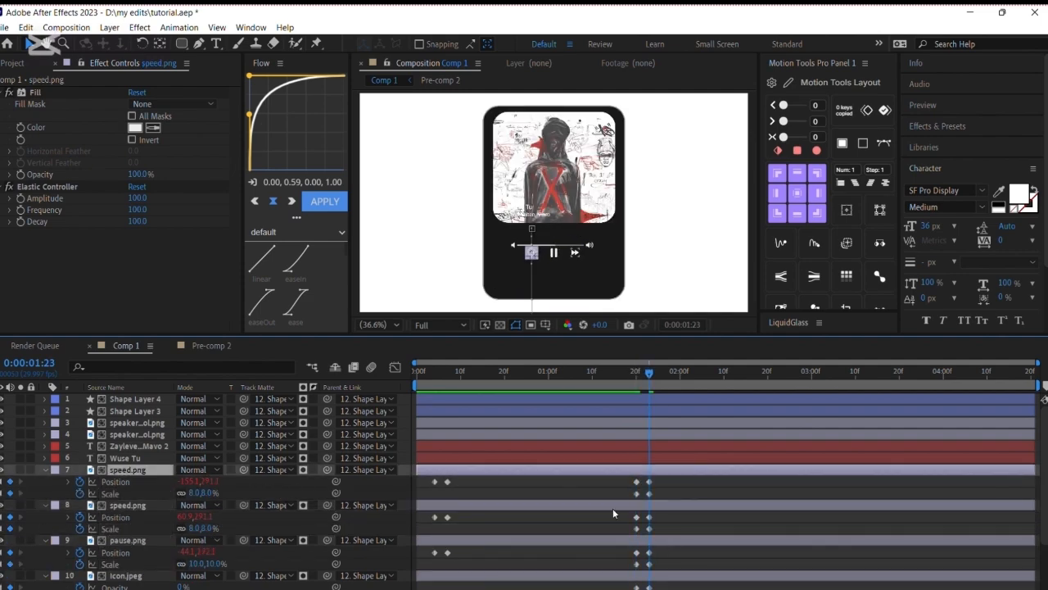
left_click(606, 539, "shift")
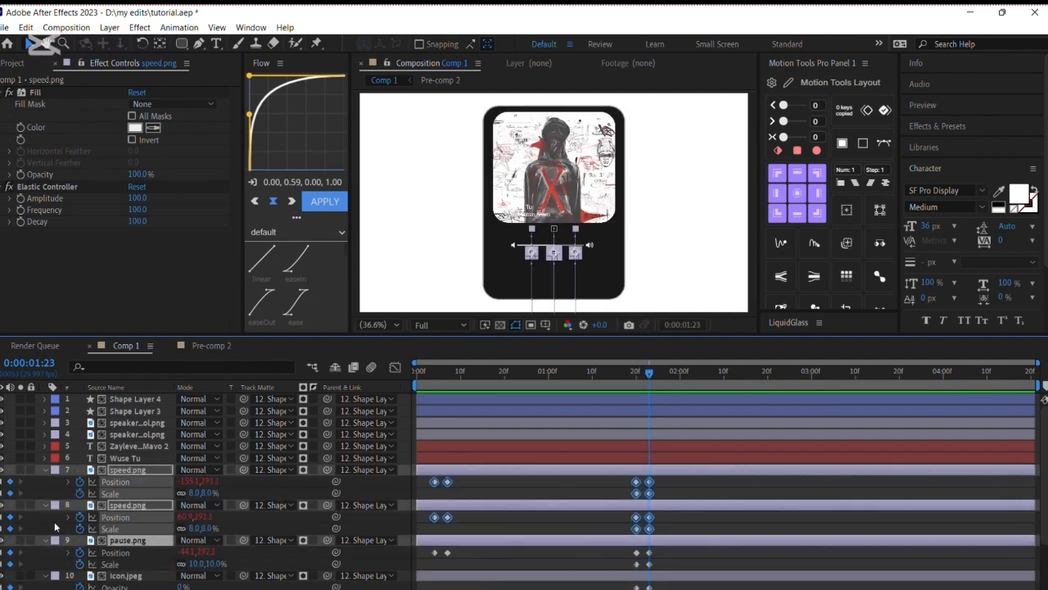
left_click(116, 561, "shift")
left_click_drag(203, 527, 205, 526)
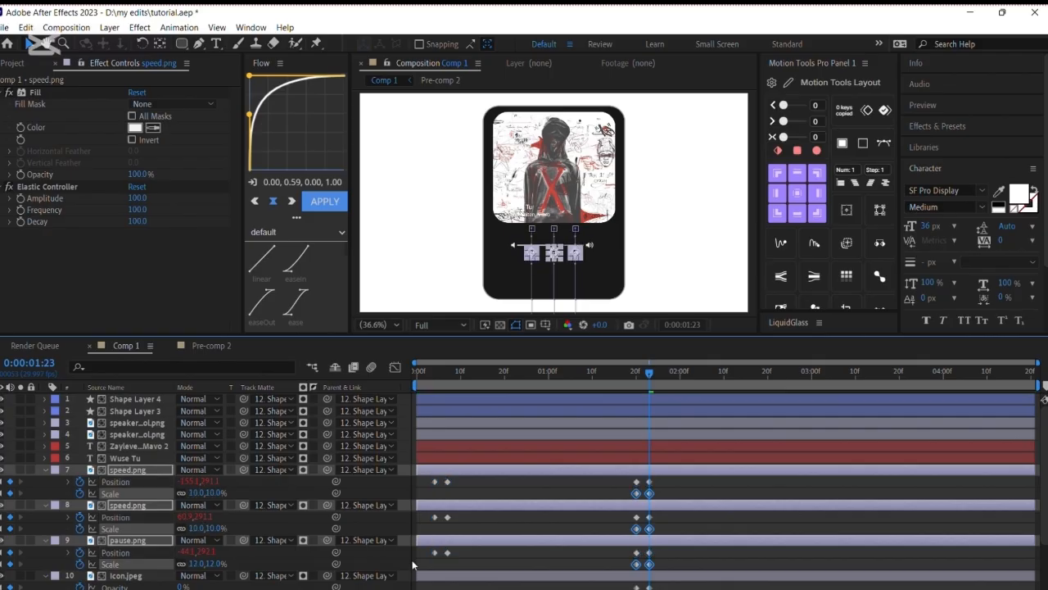
- Set the scale of both speed.png layers to 15% at 0:00:01:23
left_click(737, 498)
left_click(215, 528)
type("15")
key("Return")
left_click(214, 493)
type("15")
key("Return")
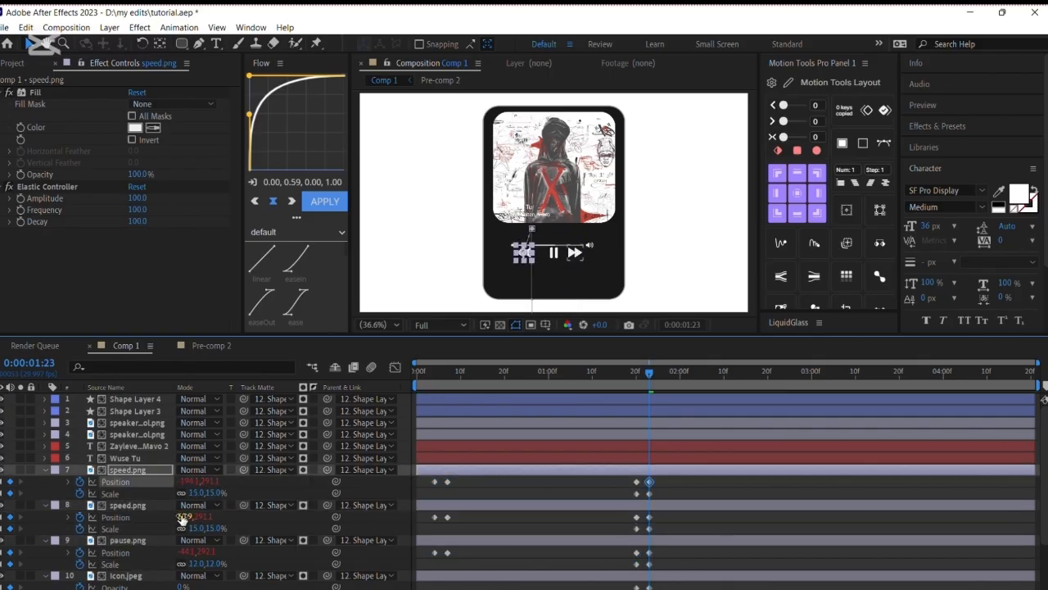
- Move the right-hand speed.png layer outward to an X position of 104.9 at 0:00:01:23
left_click_drag(184, 517, 214, 517)
left_click(521, 512)
left_click(597, 375)
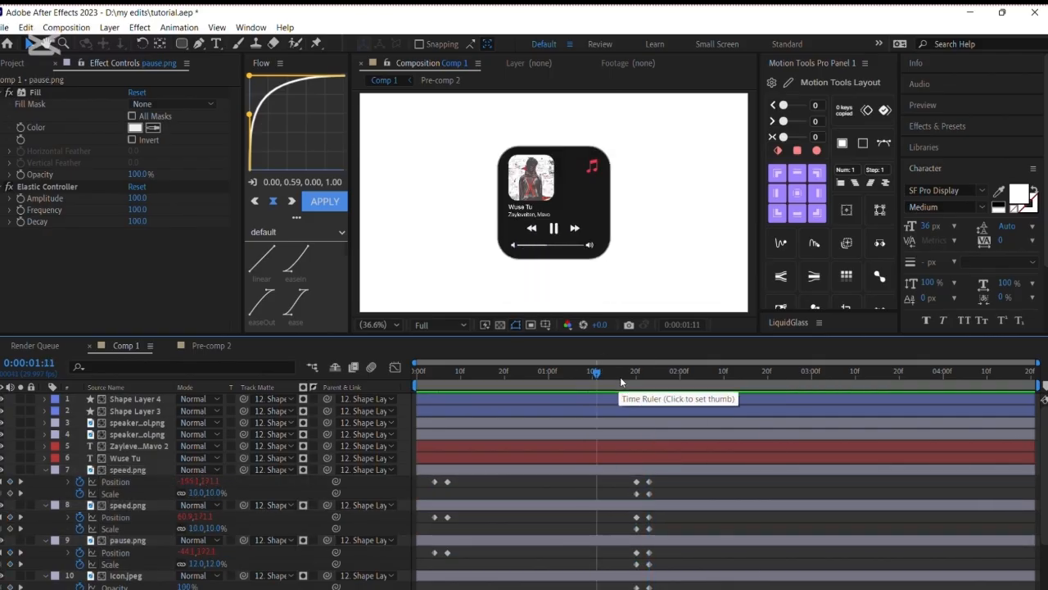
- Keyframe the position and scale of both text layers at 0:00:01:20 and enlarge them at 0:00:01:23, with the artist line at 110%
left_click_drag(620, 376, 637, 414)
left_click(632, 458)
left_click(622, 446, "shift")
key("p")
key("shift+s")
left_click(9, 493)
left_click(79, 506)
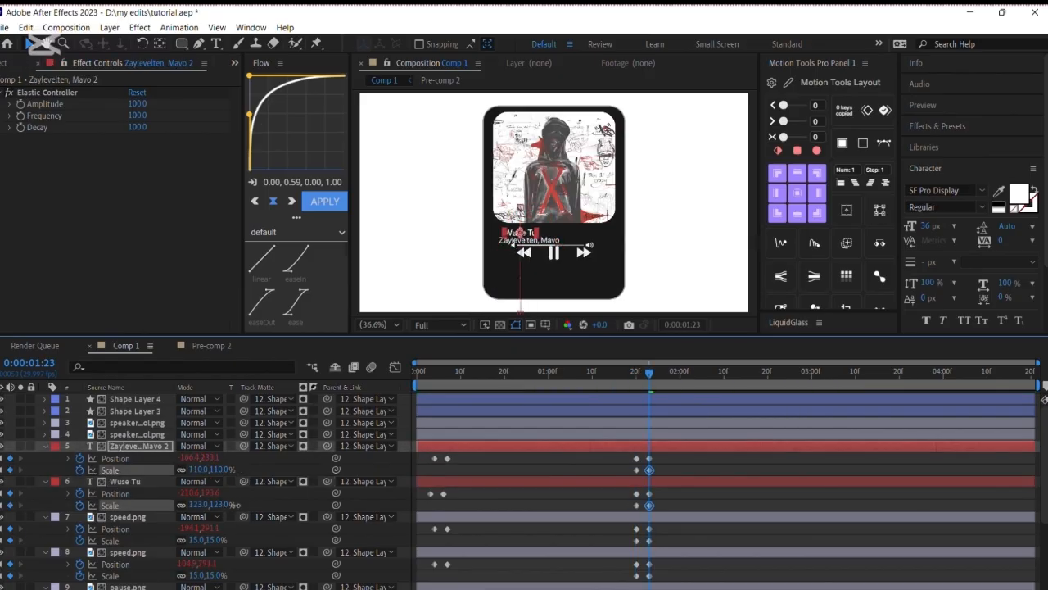
- Enlarge the Wuse Tu title to 140% and arrange both text lines left-aligned just below the artwork at 0:00:01:23
left_click(514, 236)
scroll(514, 241, "up", 2)
left_click_drag(518, 217, 509, 212)
mouse_move(524, 238)
left_mouse_down()
mouse_move(515, 243)
mouse_move(523, 239)
left_mouse_up()
scroll(653, 493, "down", 1)
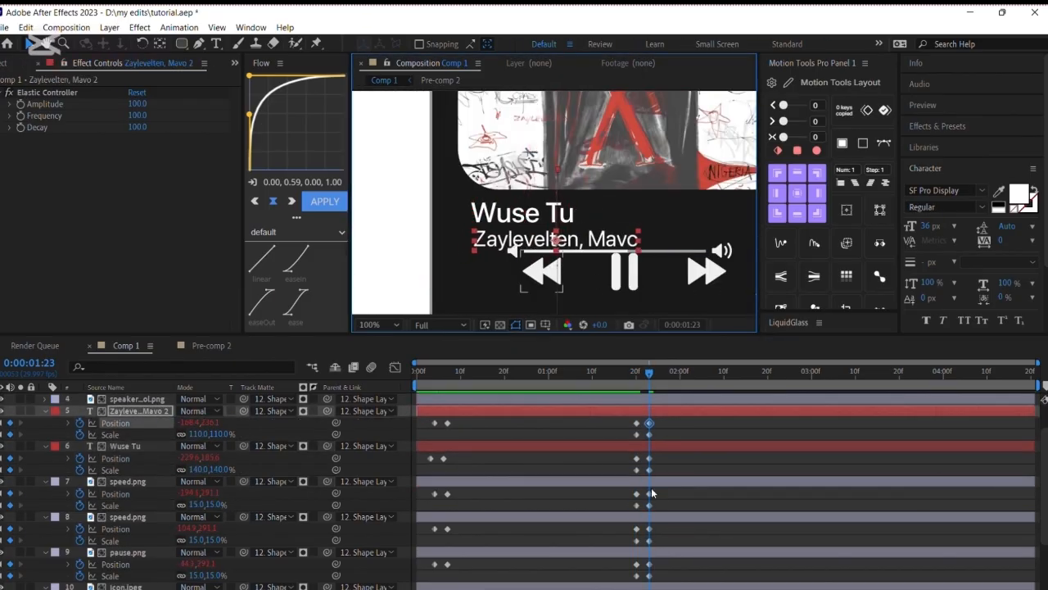
- Lower the pause.png and both speed.png layers by another 20 px at 0:00:01:23
left_click_drag(652, 493, 112, 575)
key("shift+Down")
key("shift+Down")
- Keyframe the position and scale of Shape Layer 4, Shape Layer 3 and both speaker layers at 0:00:01:20
scroll(682, 458, "up", 1)
left_click(492, 434)
left_click(458, 399, "shift")
key("p")
key("shift+s")
left_click(79, 423)
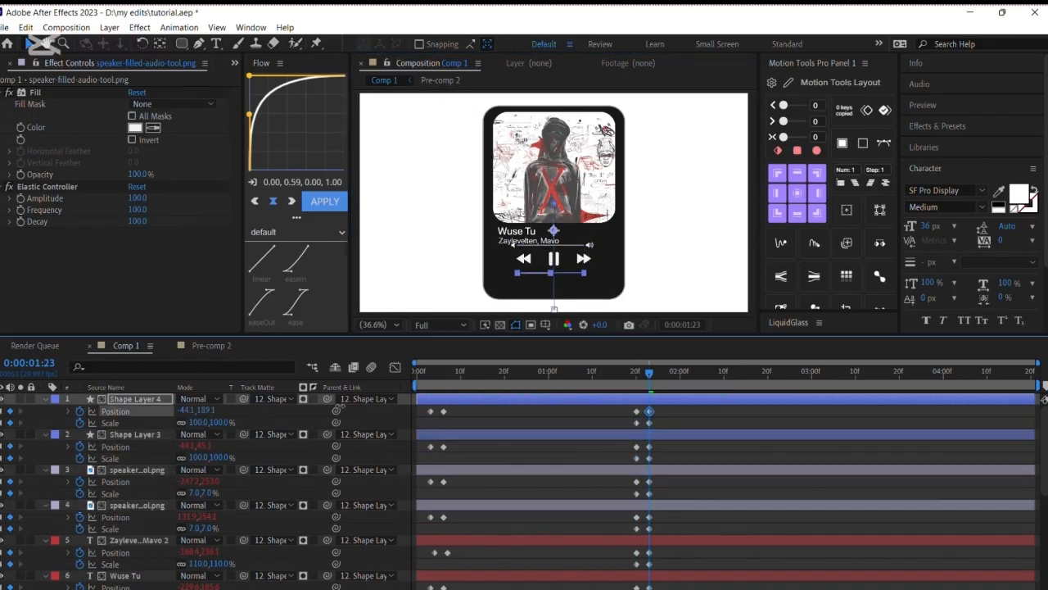
- Lower Shape Layer 4, Shape Layer 3 and both speaker layers together by 184 px at 0:00:01:23
left_click_drag(340, 406, 373, 406)
key("ctrl+z")
left_click(135, 398)
left_click(145, 505, "shift")
left_click_drag(71, 401, 136, 521)
left_click_drag(206, 410, 357, 411)
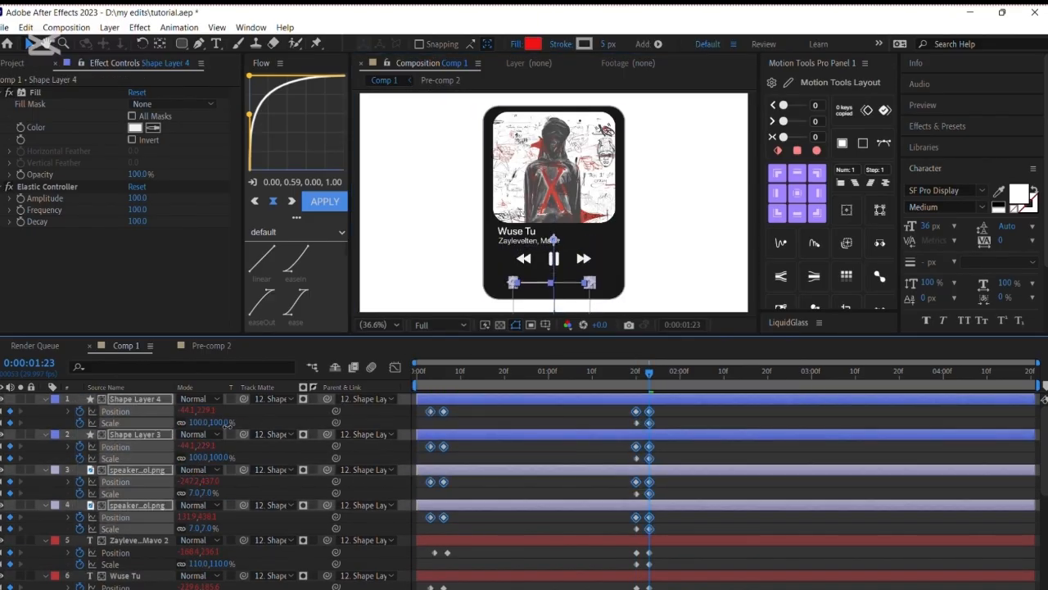
left_click(650, 407)
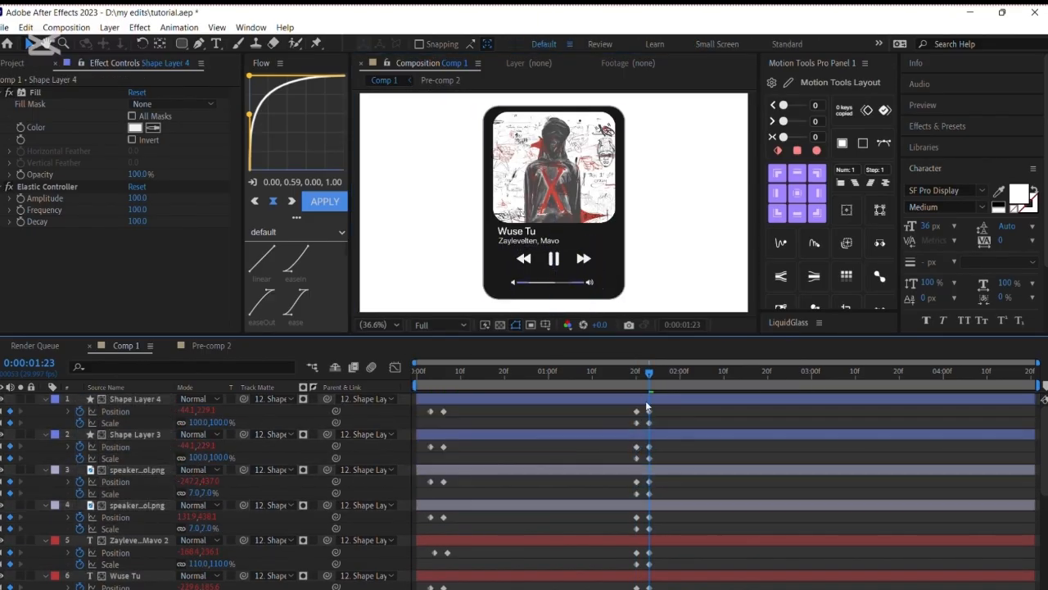
- Set the scale of both speaker layers to 10% at 0:00:01:23 and shift the right-hand speaker outward
left_click(209, 493)
type("10")
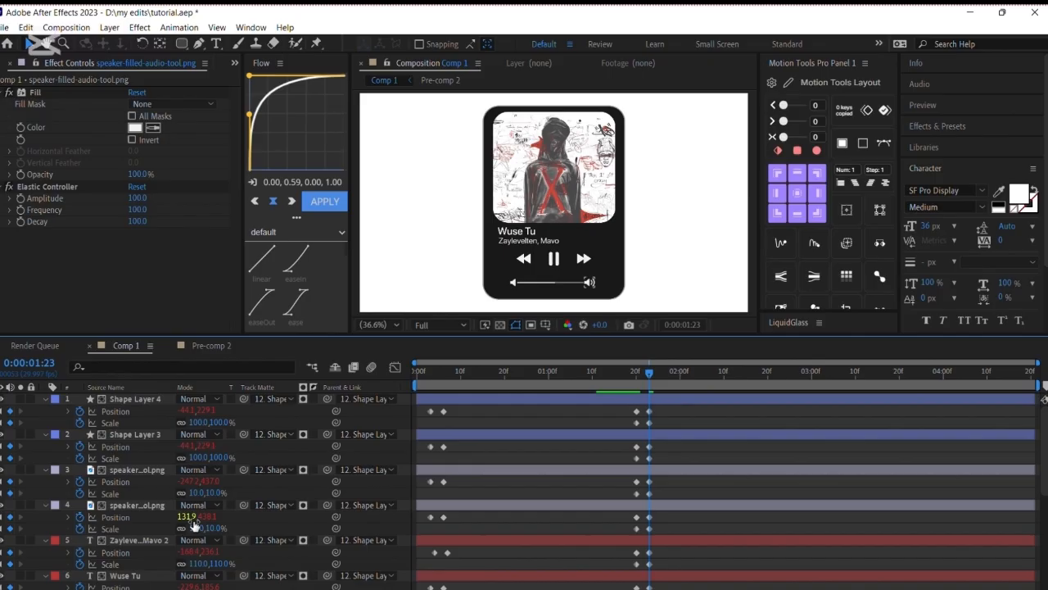
left_click_drag(193, 518, 247, 518)
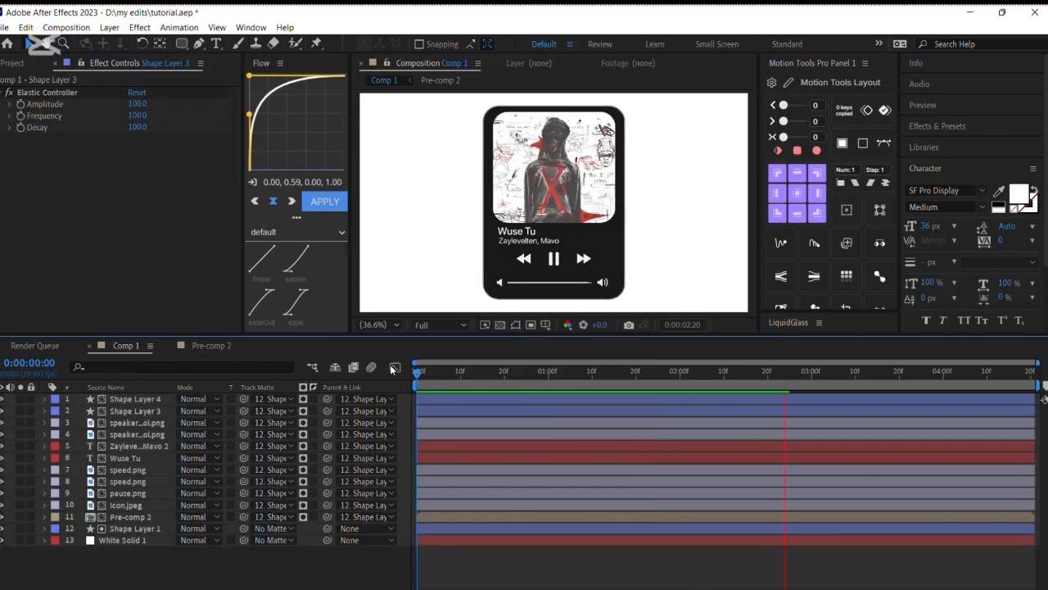
- Preview the widget animation from the start of Comp 1 and save the project
key("space")
left_click_drag(561, 374, 362, 382)
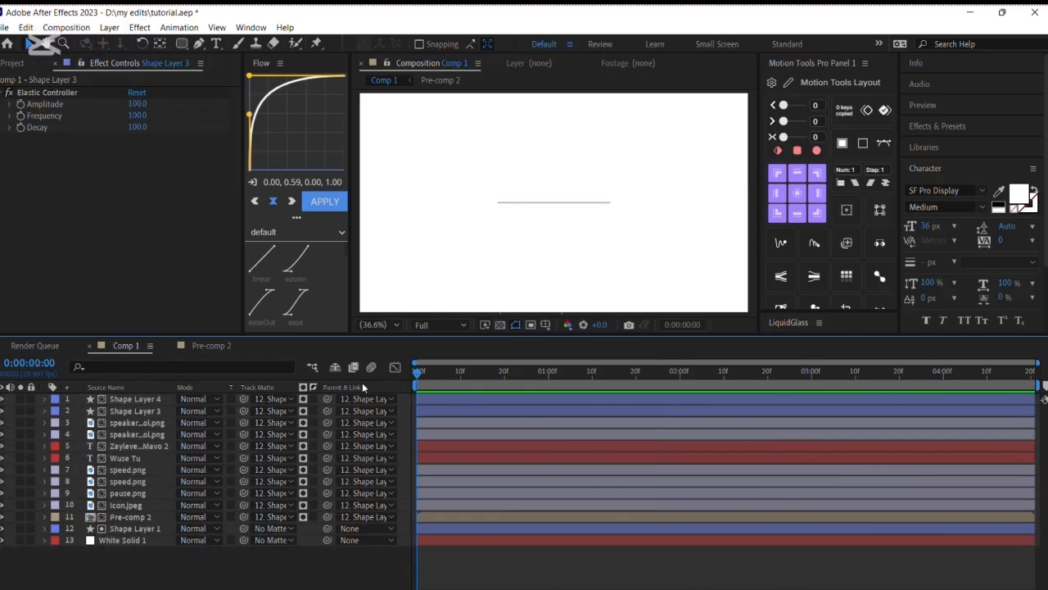
key("space")
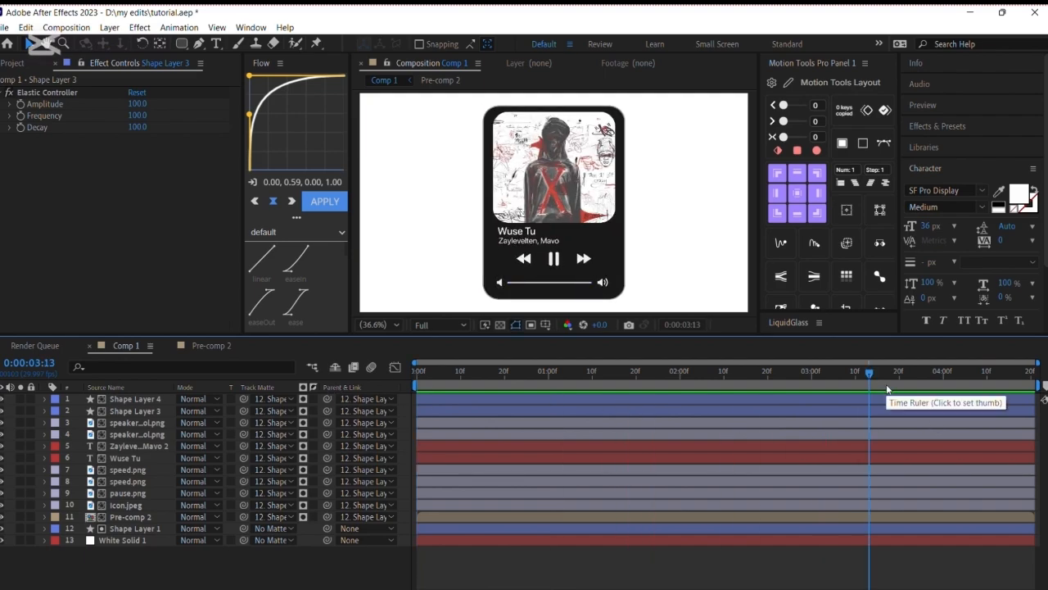
key("ctrl+s")
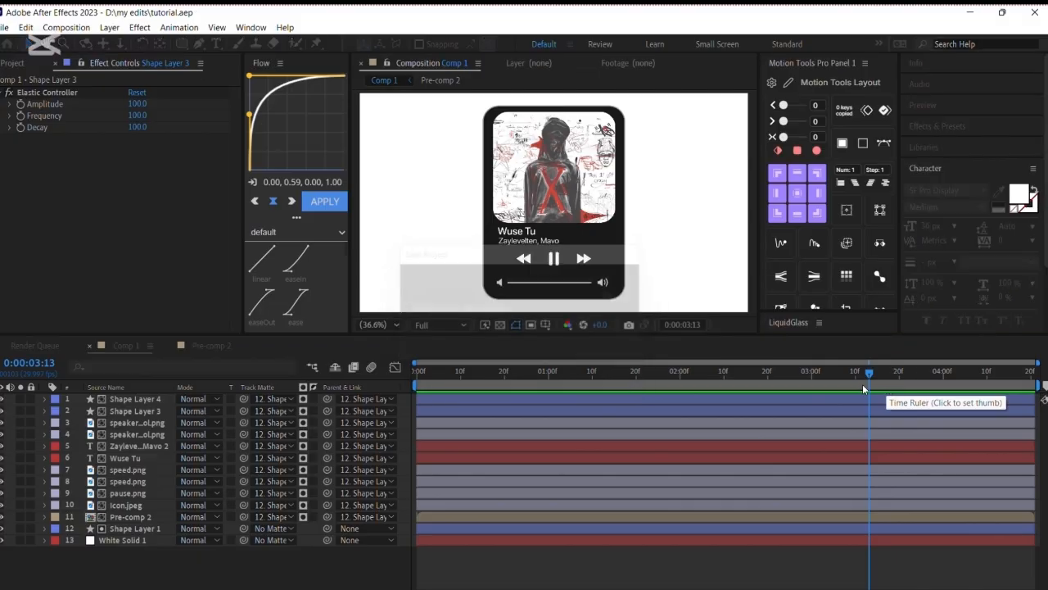
left_click_drag(424, 380, 368, 389)
key("space")
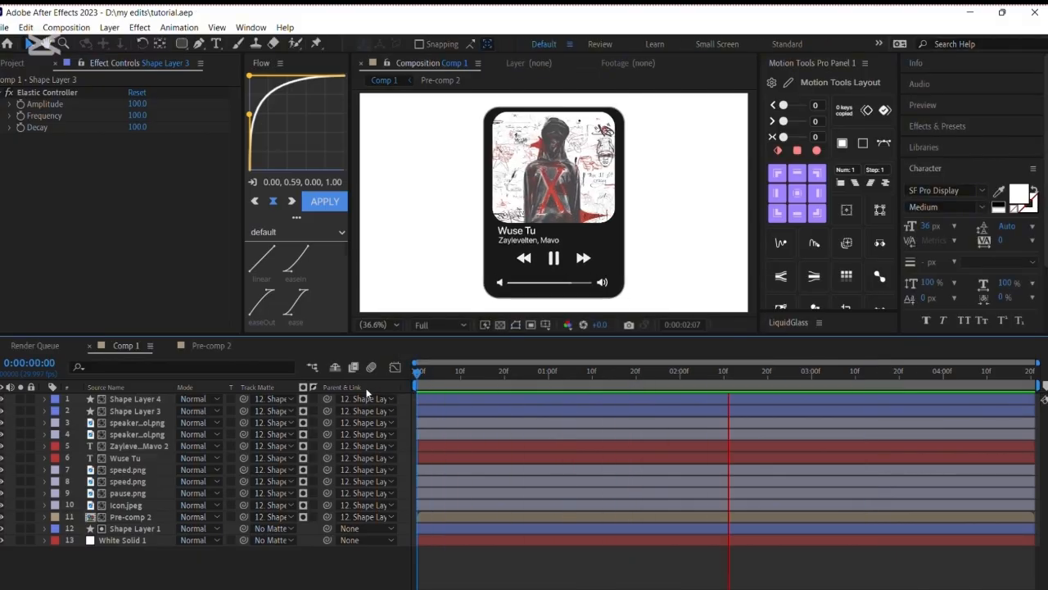
- End the work area of Comp 1 at 0:00:03:17 and open the work area's trimming options
key("n")
right_click(838, 385)
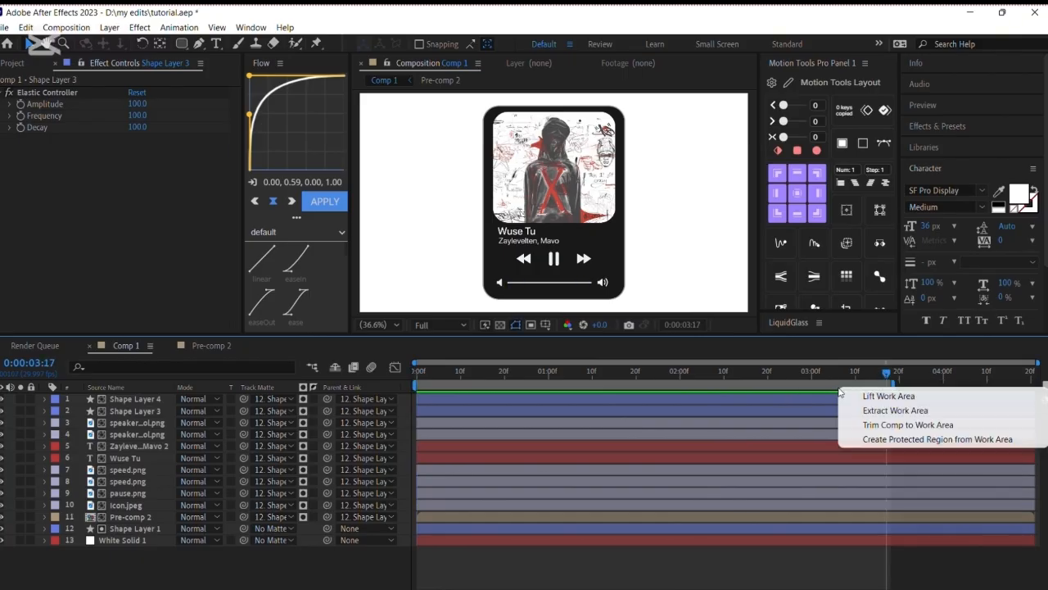